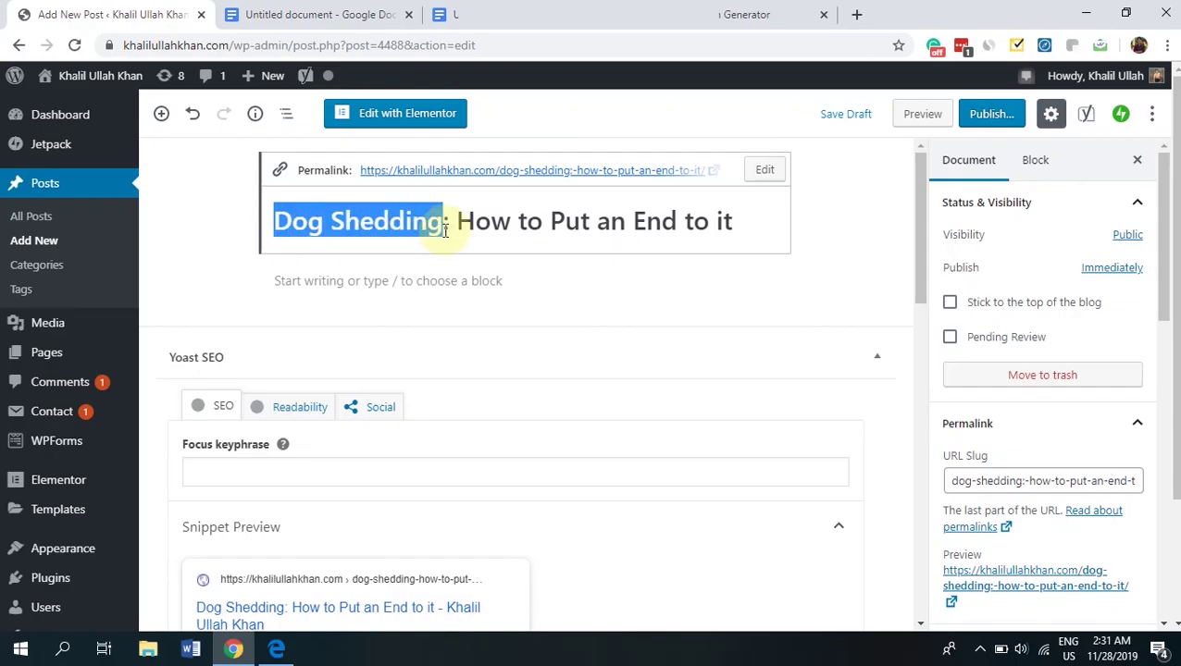
{"action": "left_click", "coordinate": [446, 227]}
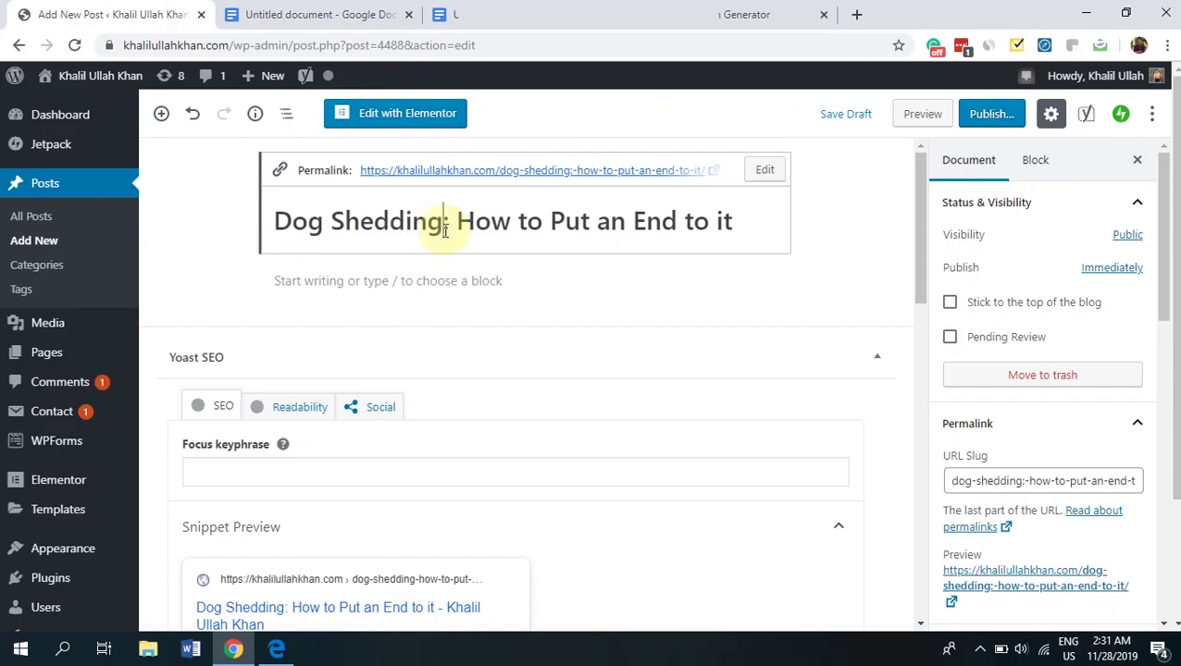
{"action": "left_click", "coordinate": [380, 284]}
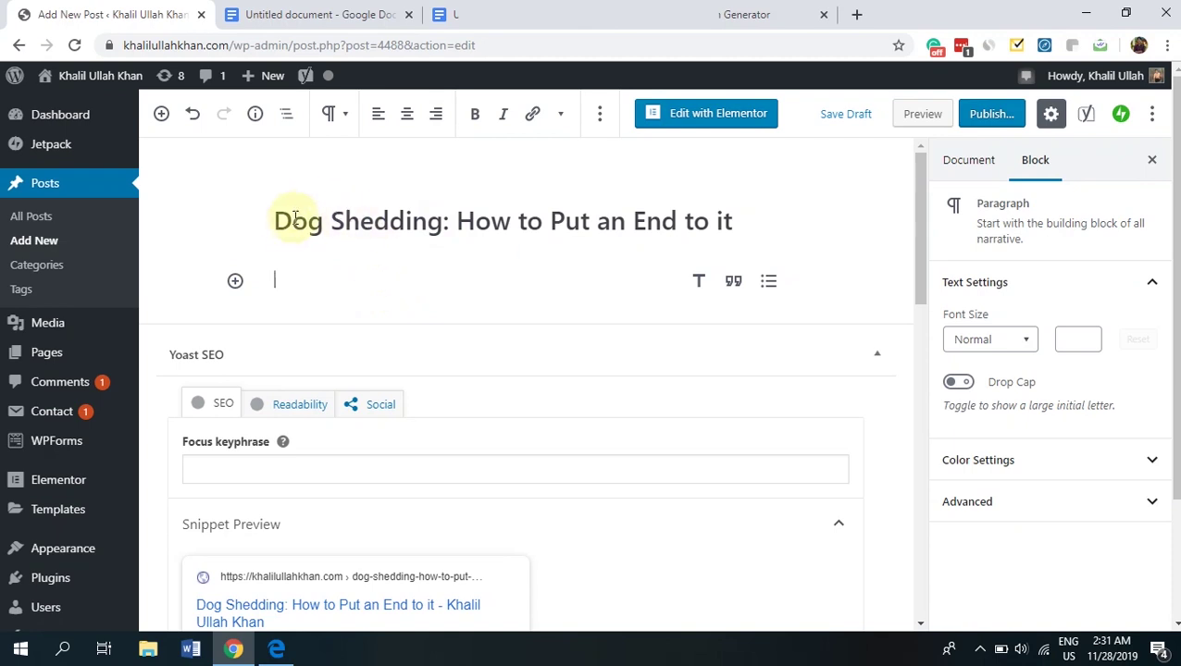
{"action": "left_click_drag", "start_coordinate": [277, 225], "coordinate": [445, 233]}
{"action": "left_click", "coordinate": [384, 283]}
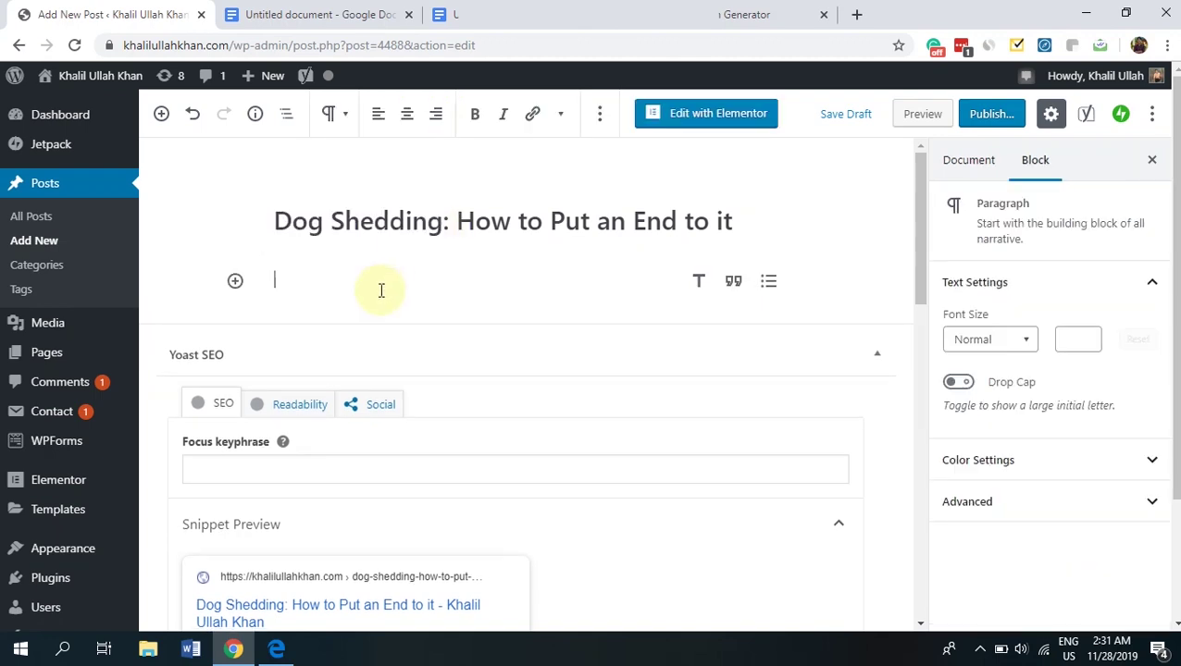
{"action": "left_click", "coordinate": [276, 649]}
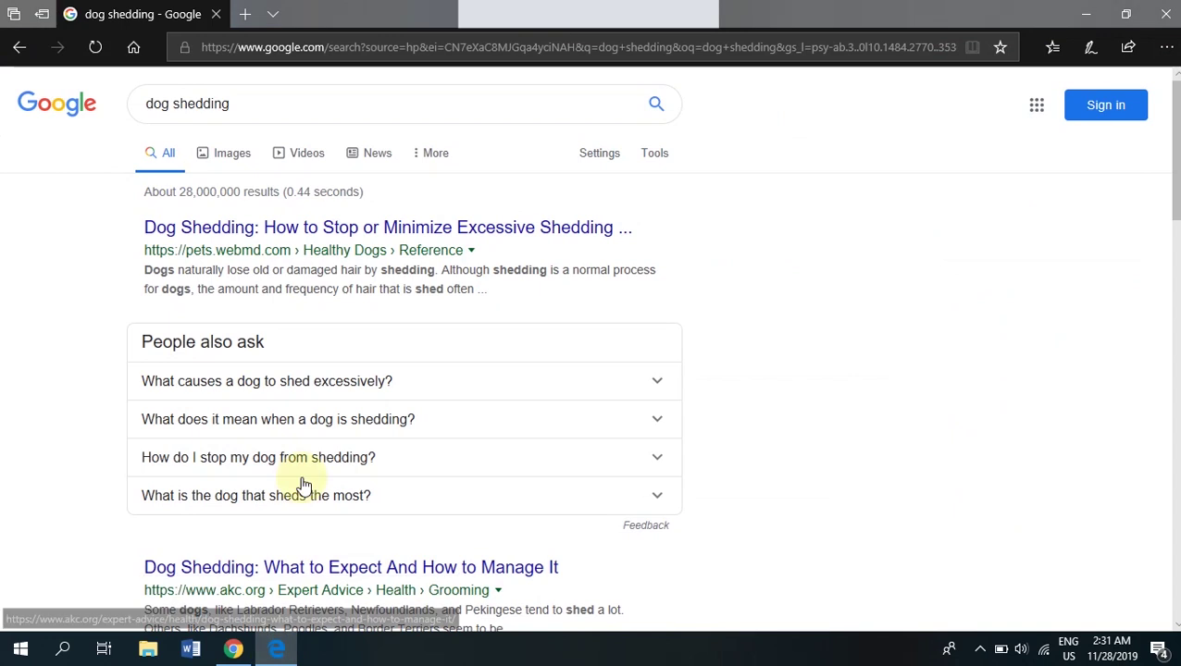
{"action": "left_click_drag", "start_coordinate": [251, 100], "coordinate": [118, 100]}
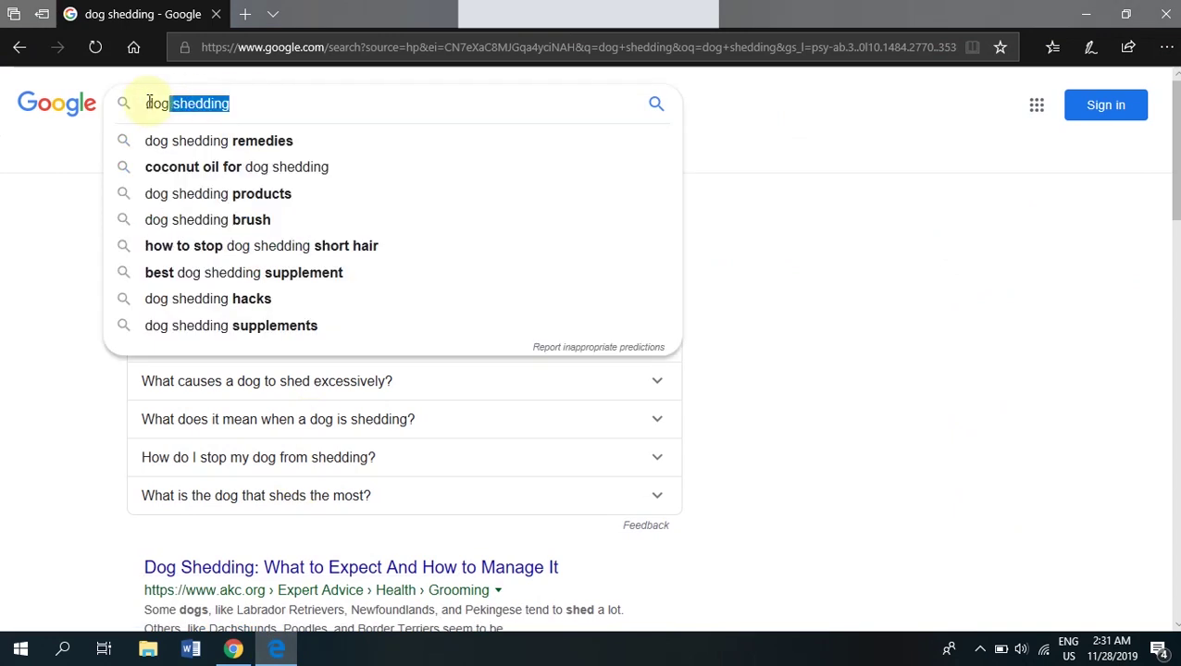
{"action": "left_click", "coordinate": [65, 266]}
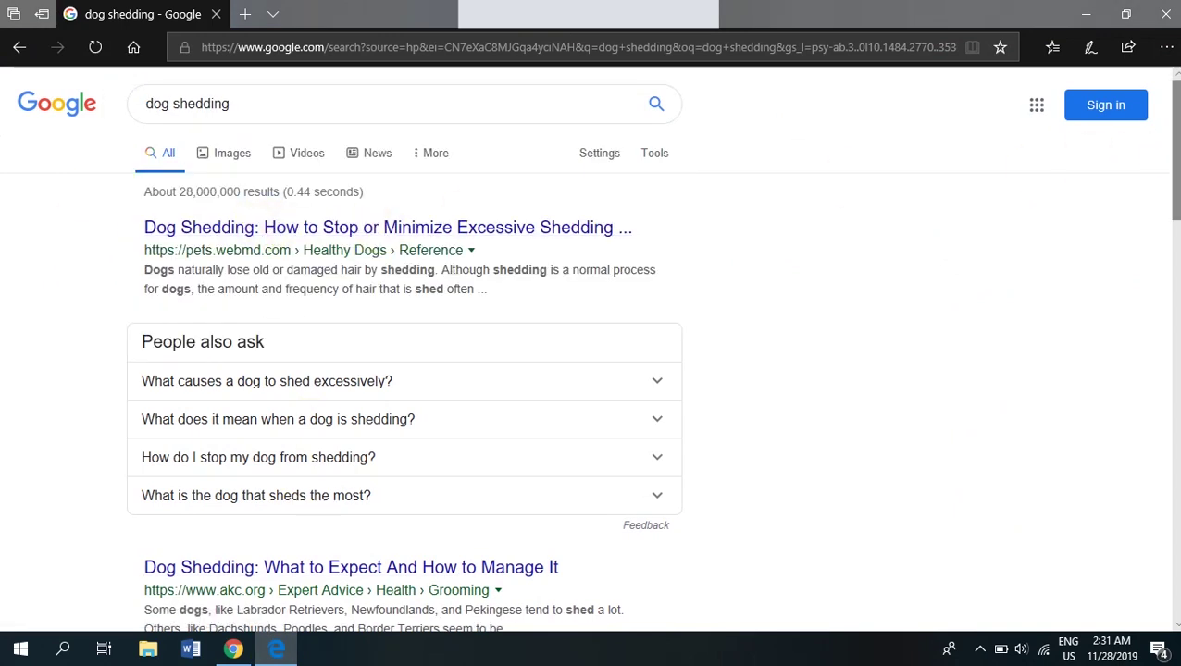
{"action": "scroll", "coordinate": [590, 352], "scroll_direction": "down", "scroll_amount": 1}
{"action": "scroll", "coordinate": [588, 349], "scroll_direction": "down", "scroll_amount": 8}
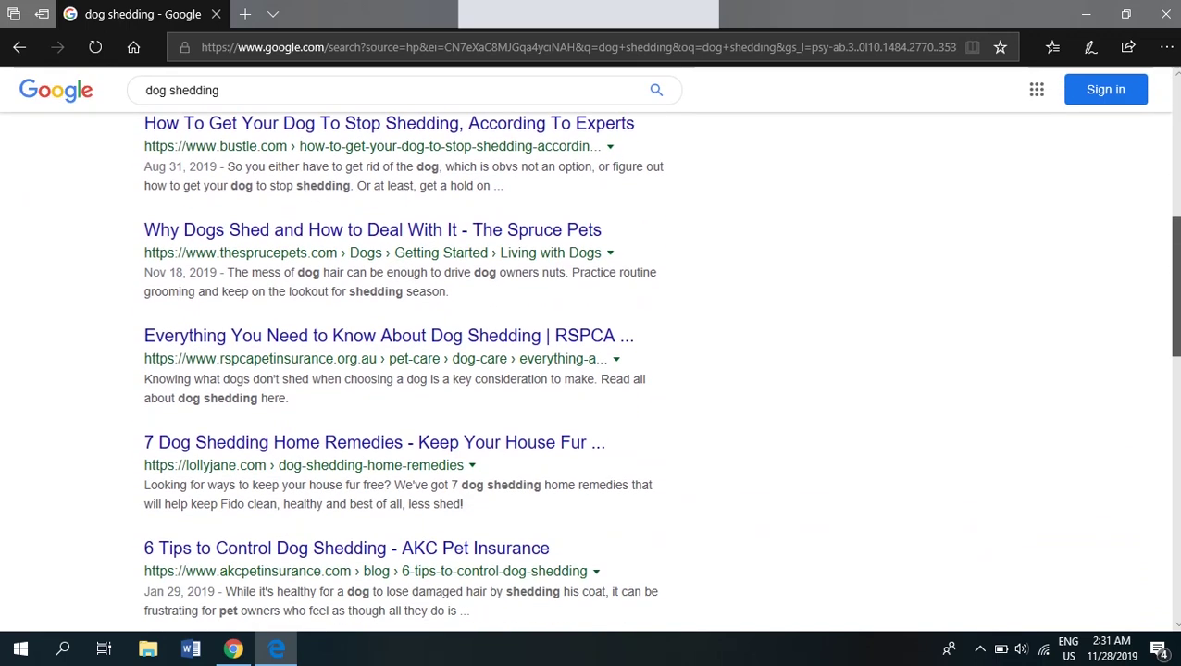
{"action": "scroll", "coordinate": [590, 370], "scroll_direction": "down", "scroll_amount": 2}
{"action": "scroll", "coordinate": [590, 370], "scroll_direction": "up", "scroll_amount": 7}
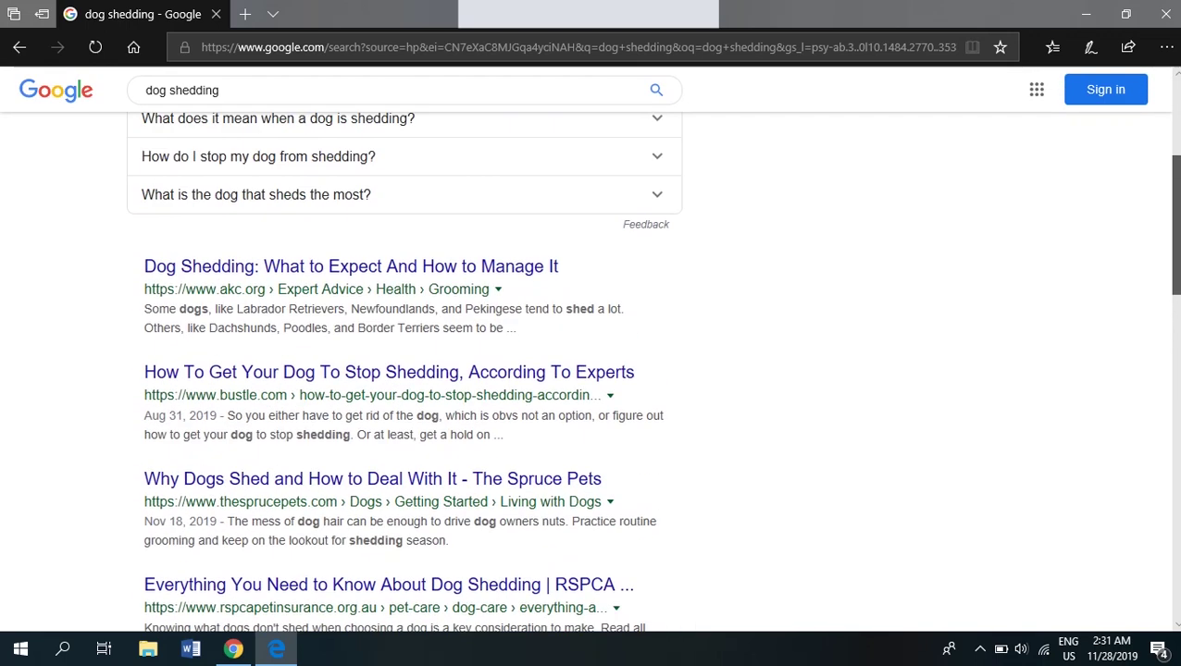
{"action": "scroll", "coordinate": [967, 148], "scroll_direction": "up", "scroll_amount": 1}
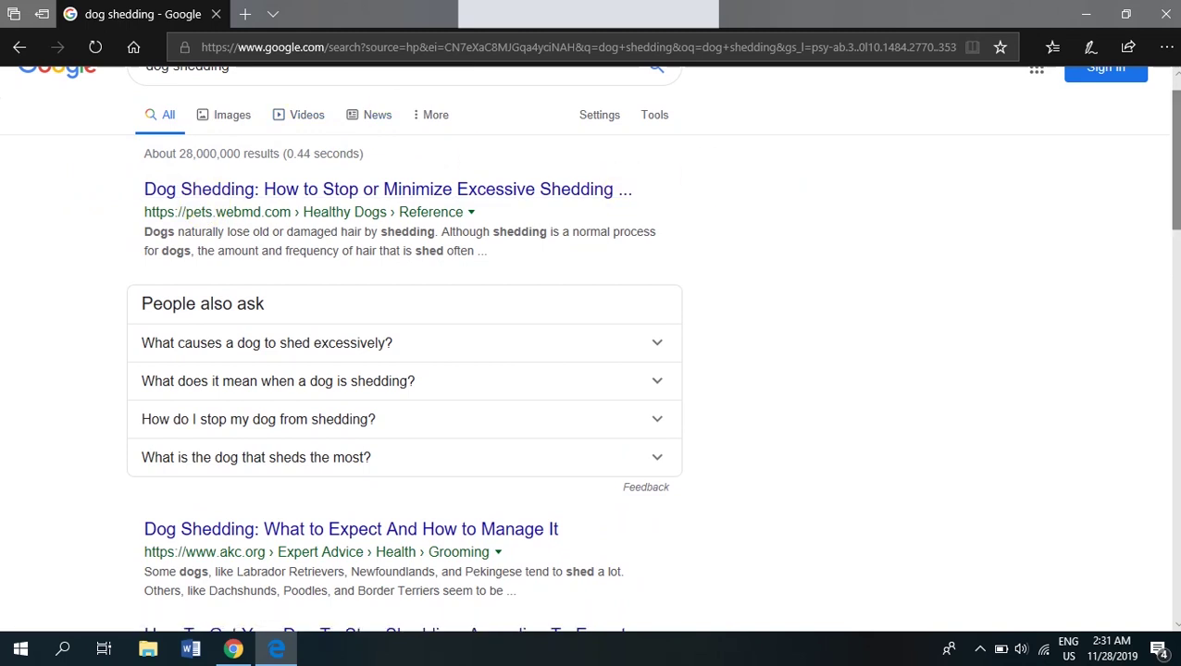
{"action": "scroll", "coordinate": [596, 349], "scroll_direction": "up", "scroll_amount": 1}
{"action": "key", "text": "alt+Tab"}
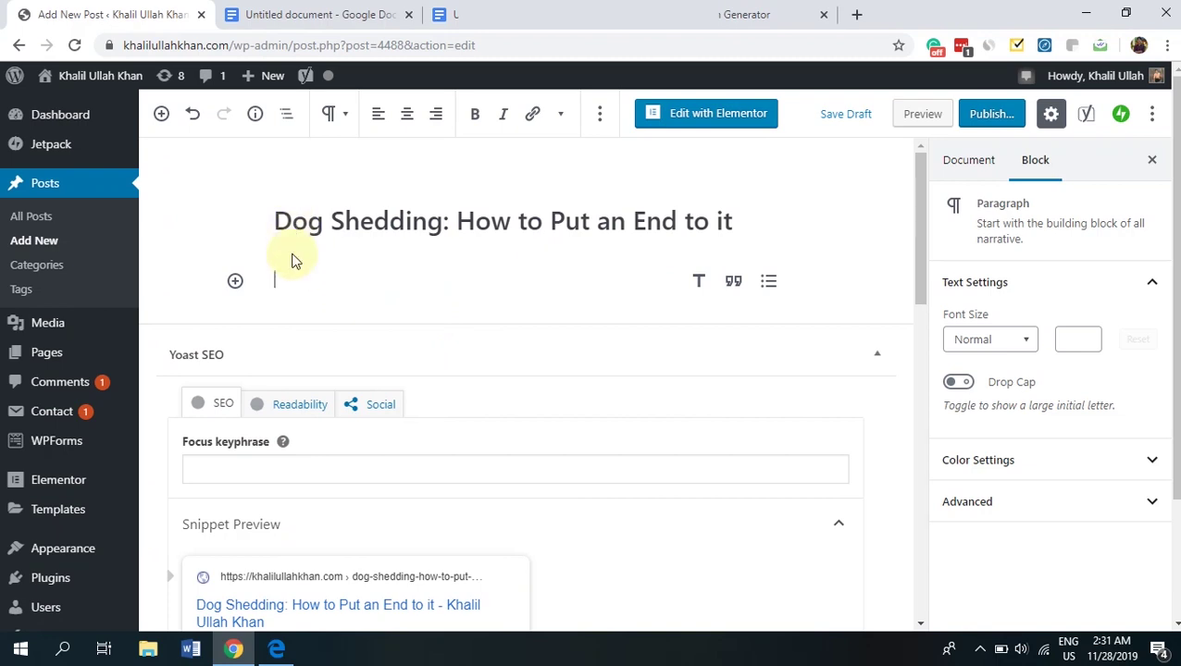
{"action": "left_click_drag", "start_coordinate": [274, 221], "coordinate": [753, 225]}
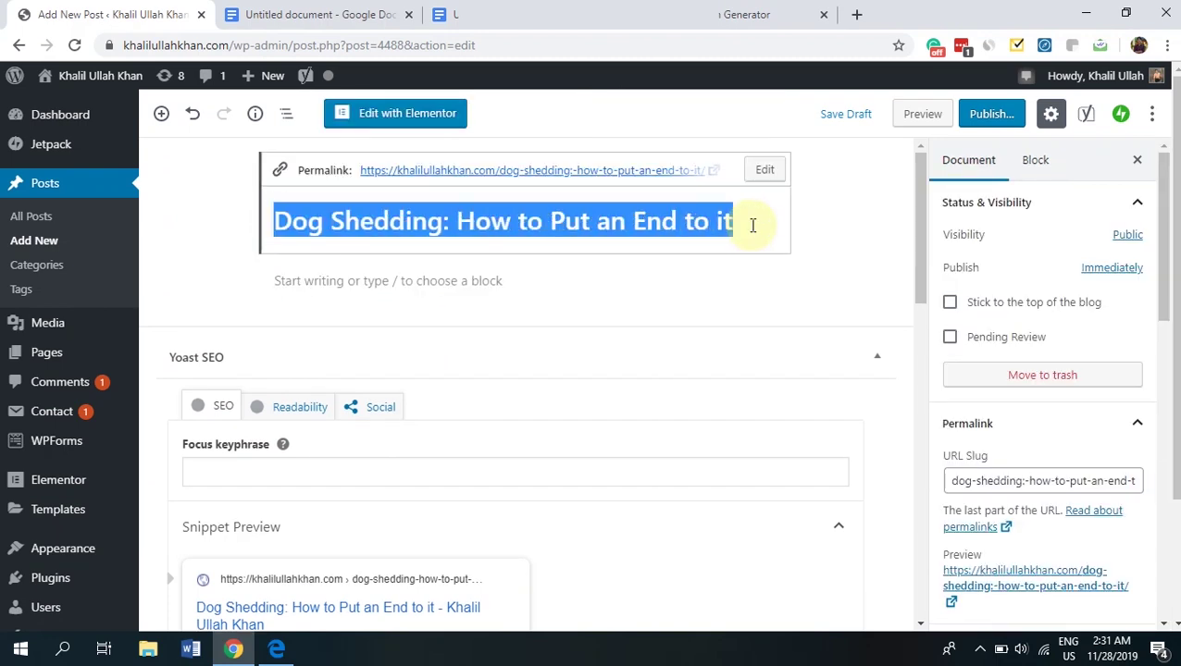
{"action": "left_click", "coordinate": [753, 225]}
{"action": "left_click", "coordinate": [397, 279]}
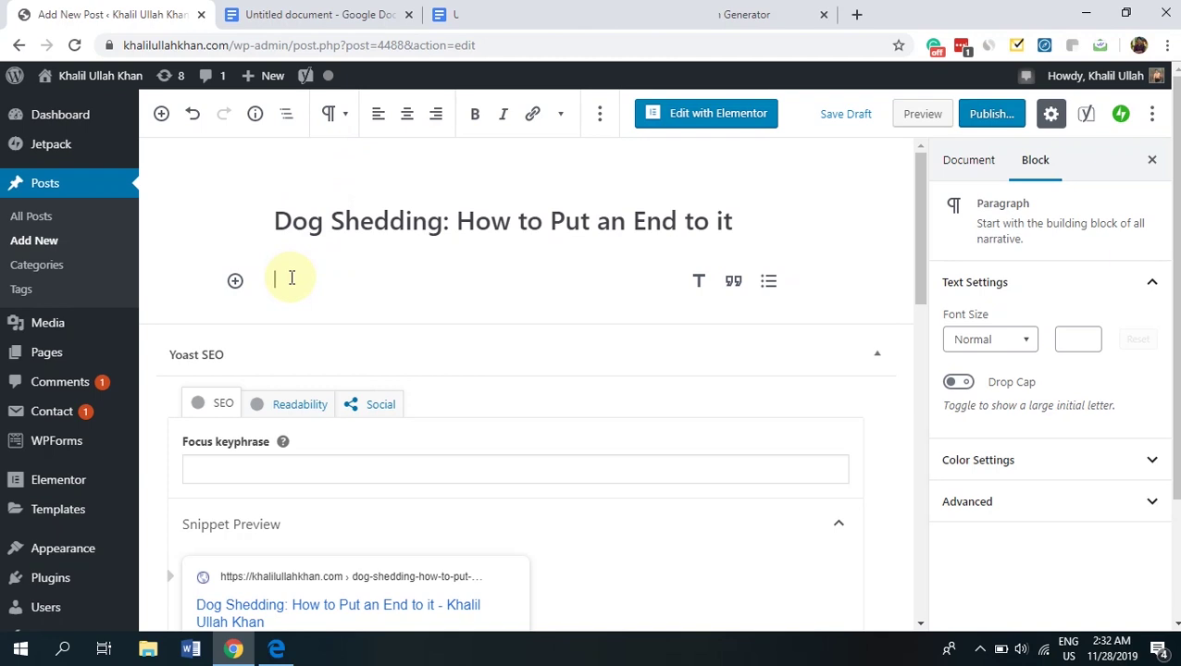
Step: Switch to the Google Doc of sample headings and select its H4, H5 and H6 lines
{"action": "left_click", "coordinate": [326, 11]}
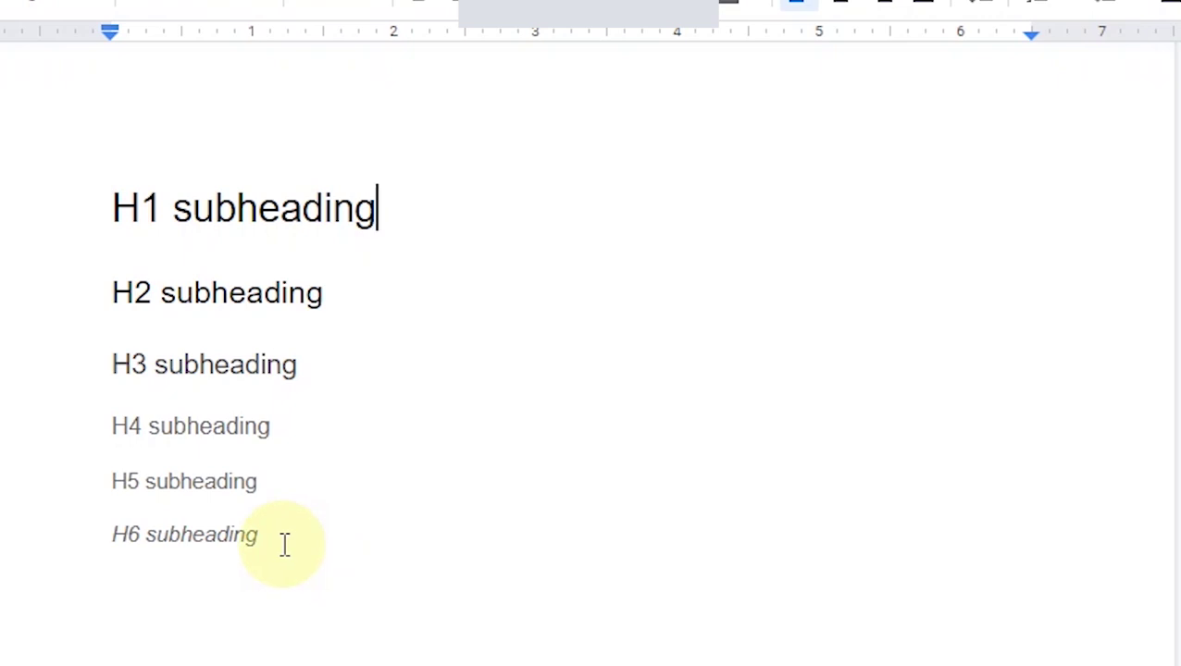
{"action": "left_click_drag", "start_coordinate": [285, 546], "coordinate": [98, 439]}
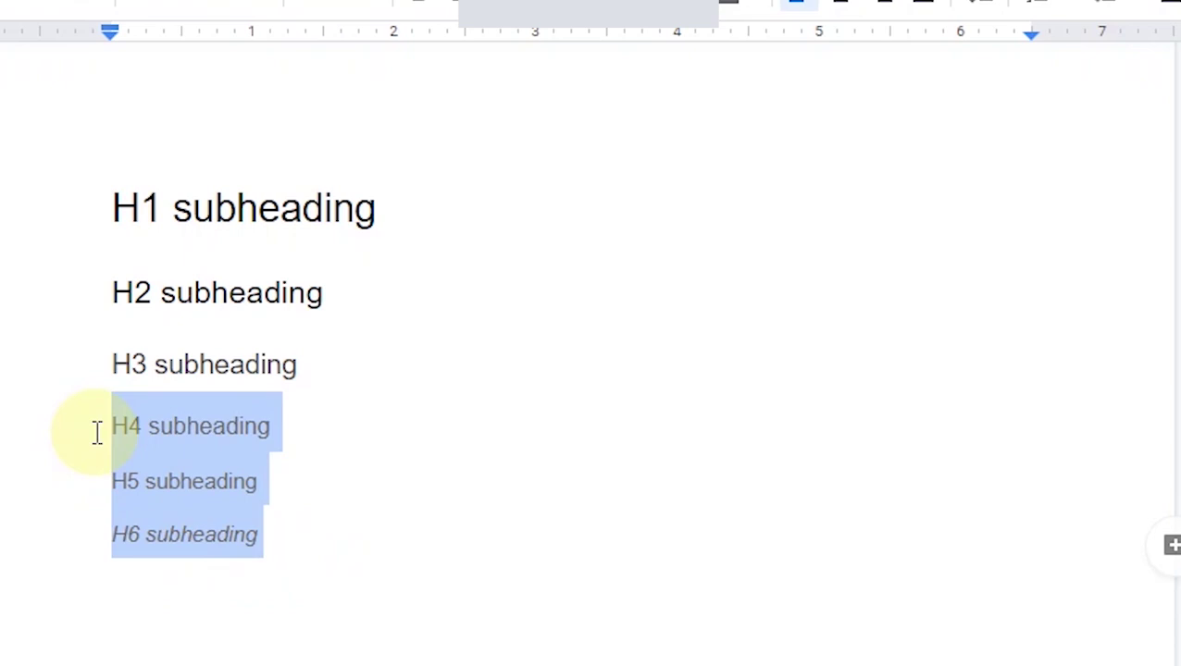
Step: Delete the H4–H6 sample lines and label the H1 line '= Title'
{"action": "key", "text": "BackSpace"}
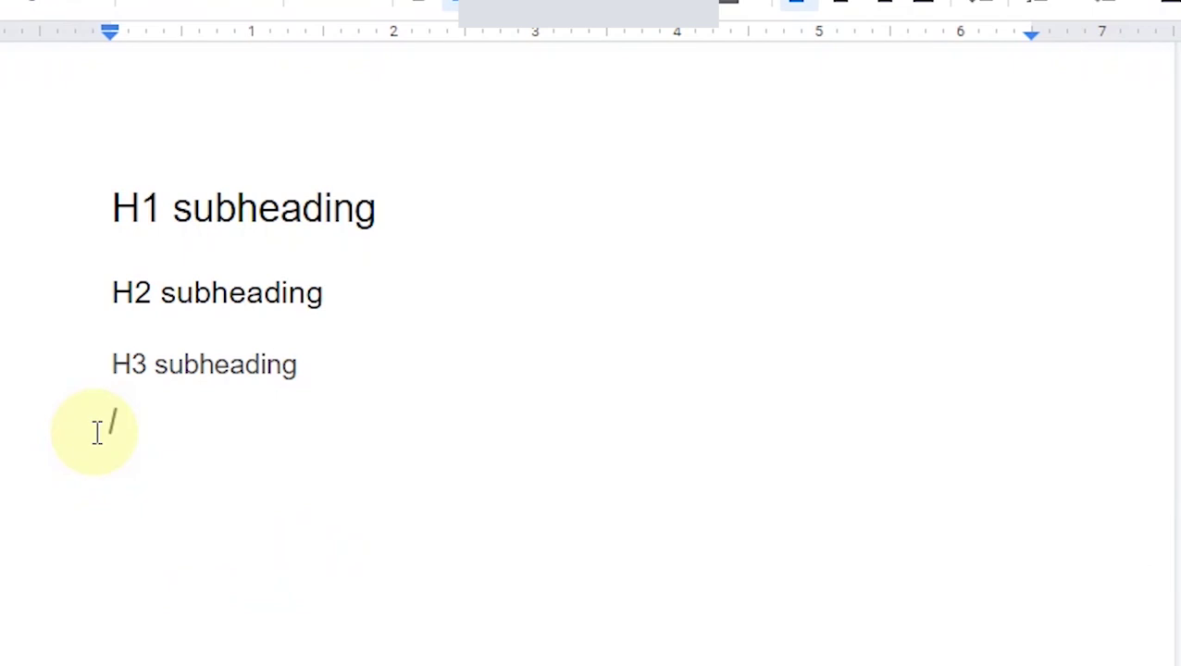
{"action": "key", "text": "BackSpace"}
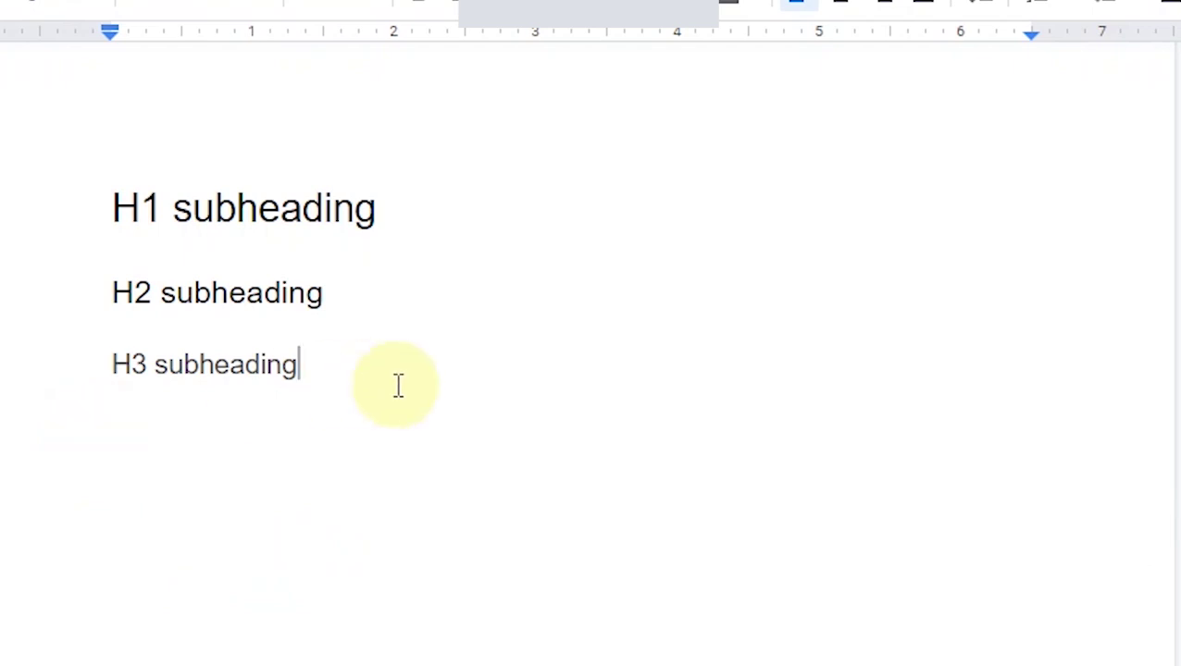
{"action": "left_click", "coordinate": [418, 225]}
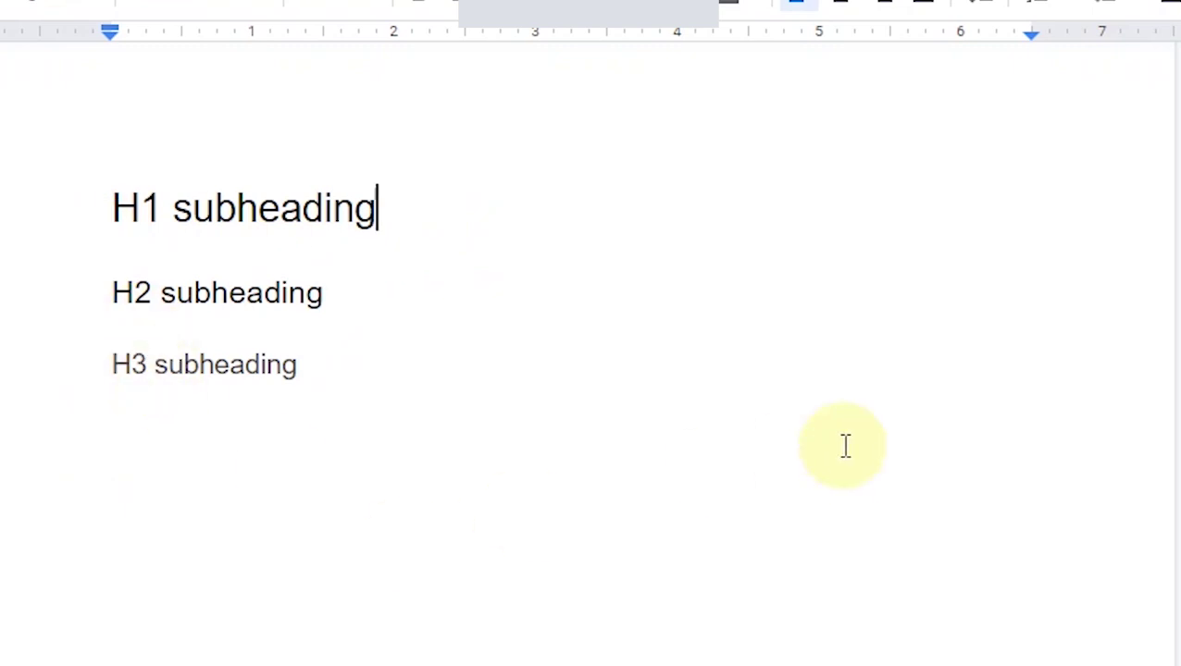
{"action": "type", "text": "="}
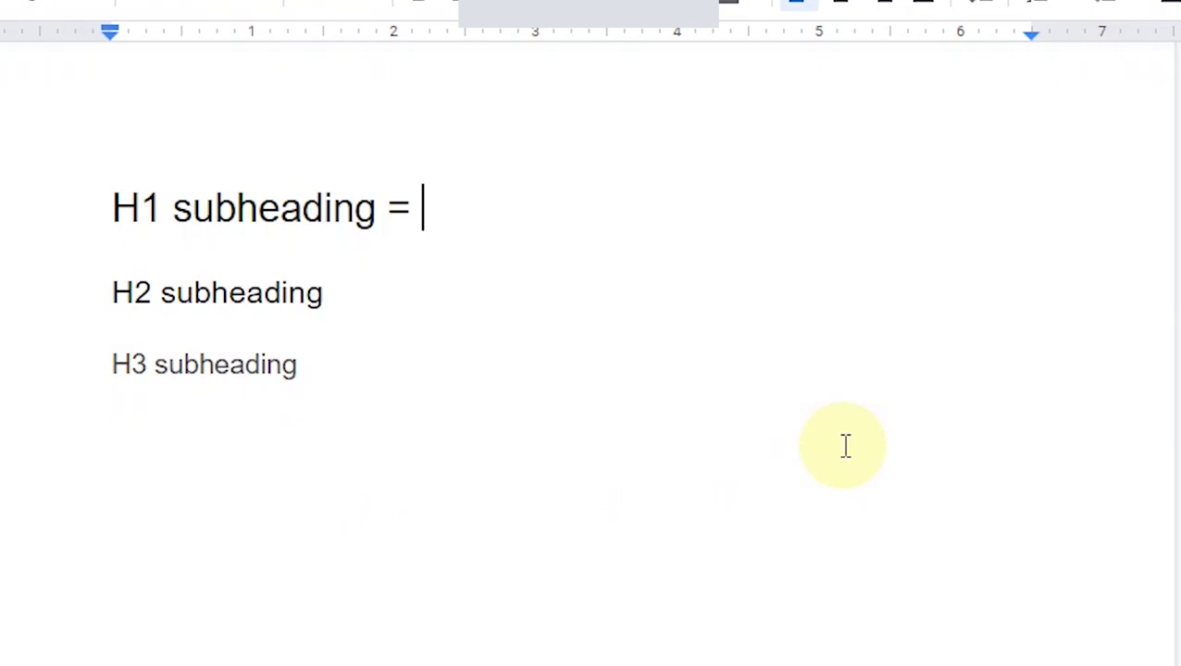
{"action": "type", "text": "Tti"}
{"action": "key", "text": "BackSpace"}
{"action": "key", "text": "BackSpace"}
{"action": "type", "text": "i"}
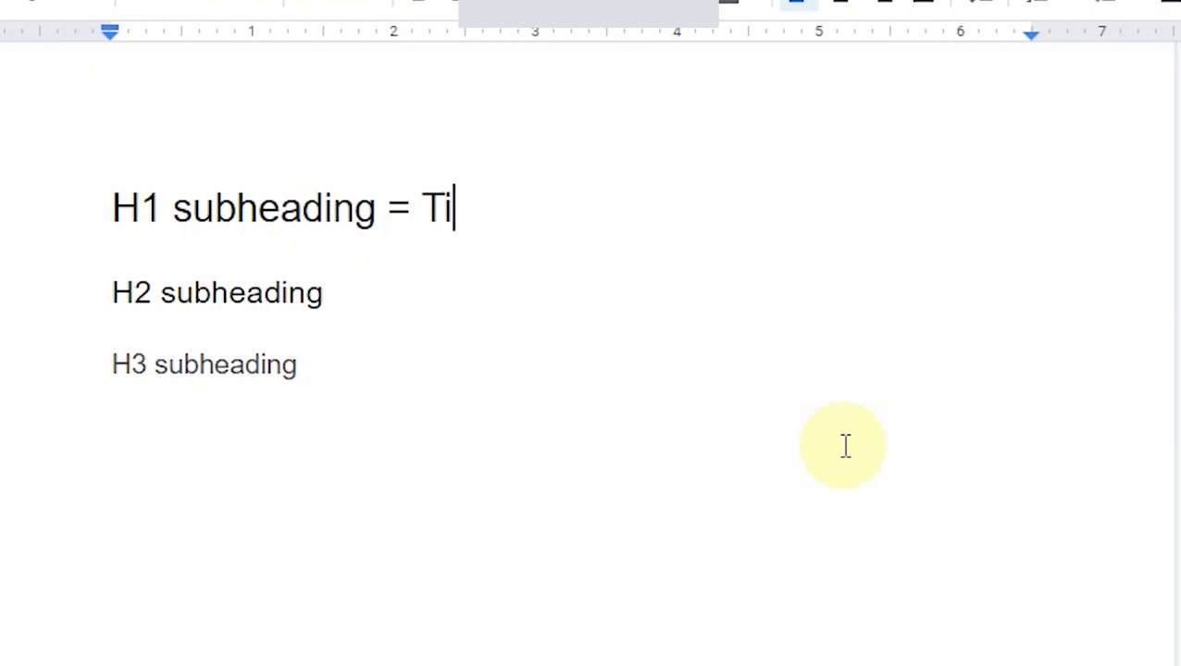
{"action": "type", "text": "tle"}
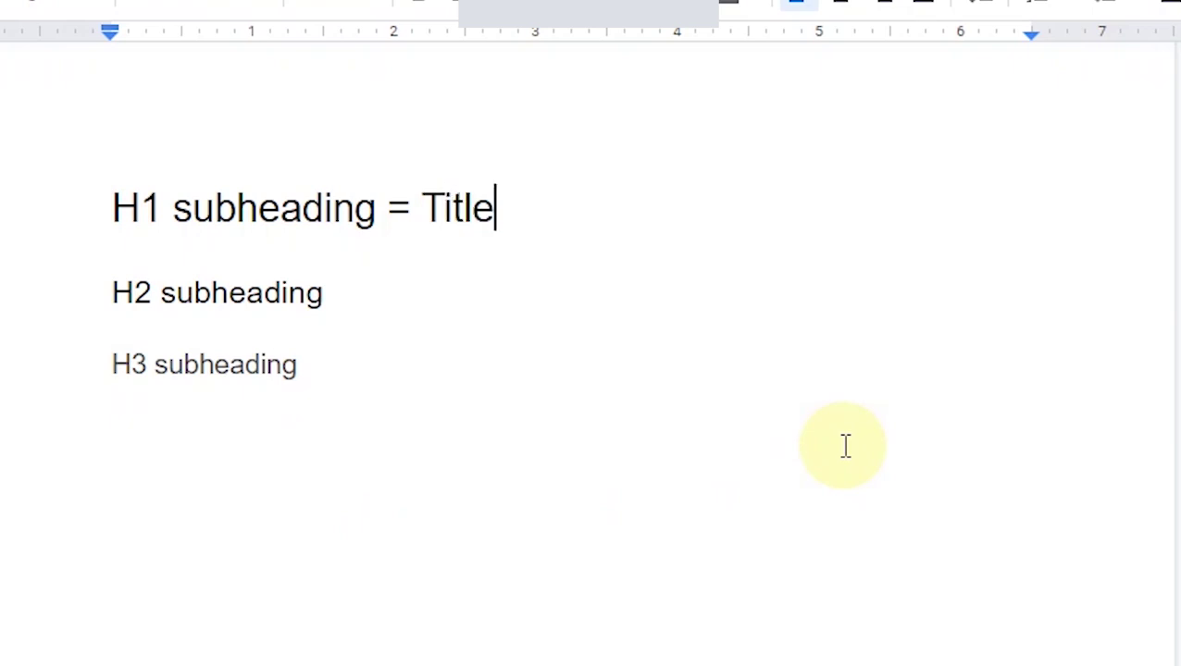
Step: Label H2 '= subsection' and H3 '= subheading within a subsection'
{"action": "key", "text": "Down"}
{"action": "type", "text": "= subsection"}
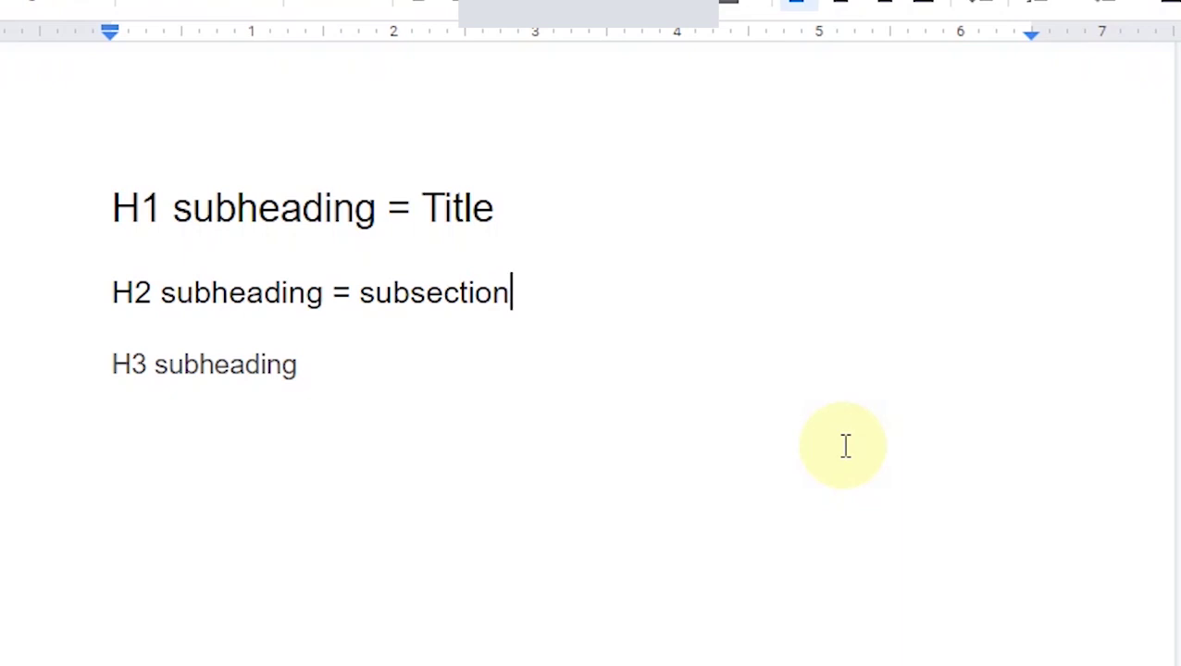
{"action": "key", "text": "Down"}
{"action": "type", "text": "= subheadin"}
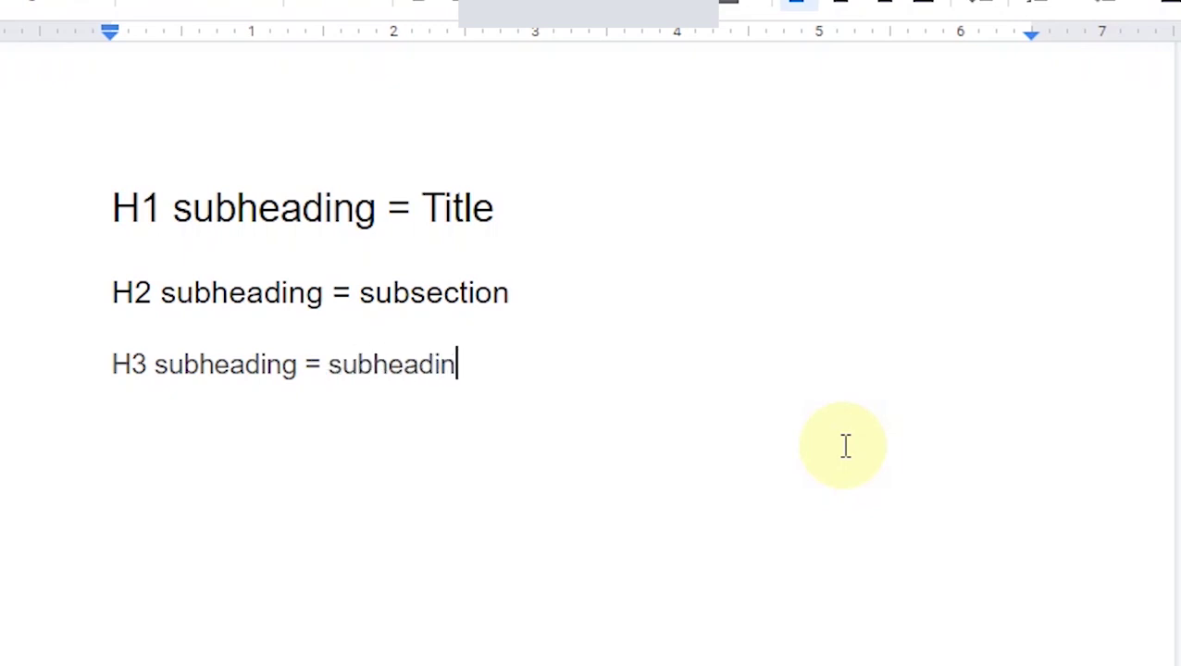
{"action": "type", "text": "g within a su"}
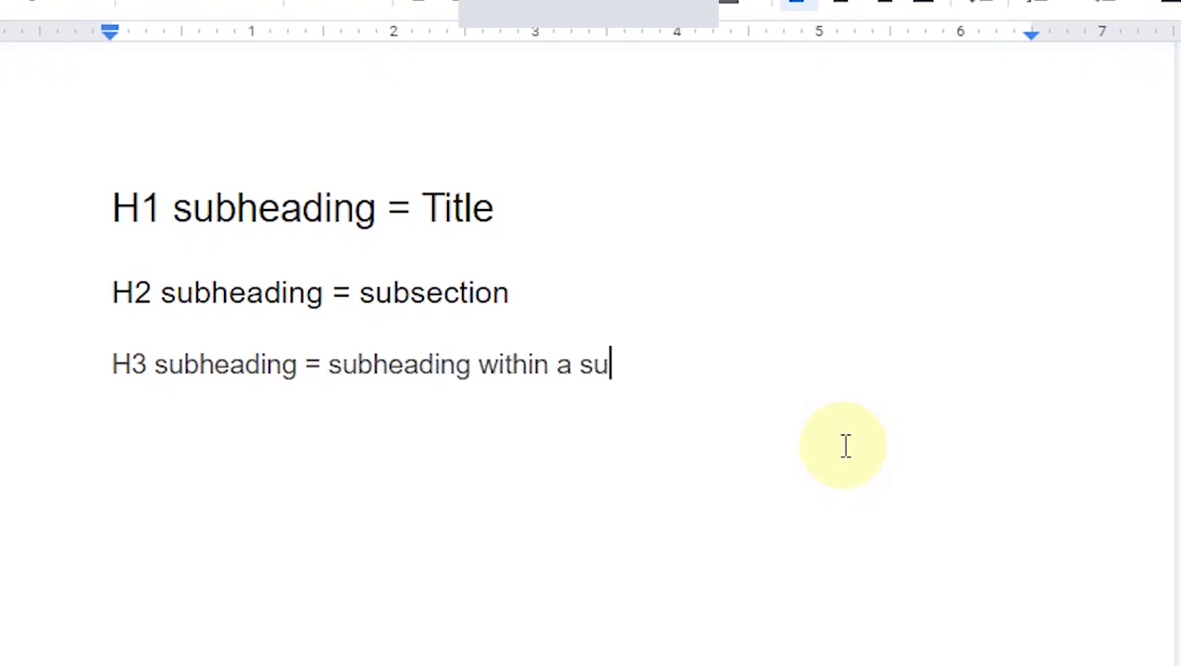
{"action": "type", "text": "bsection"}
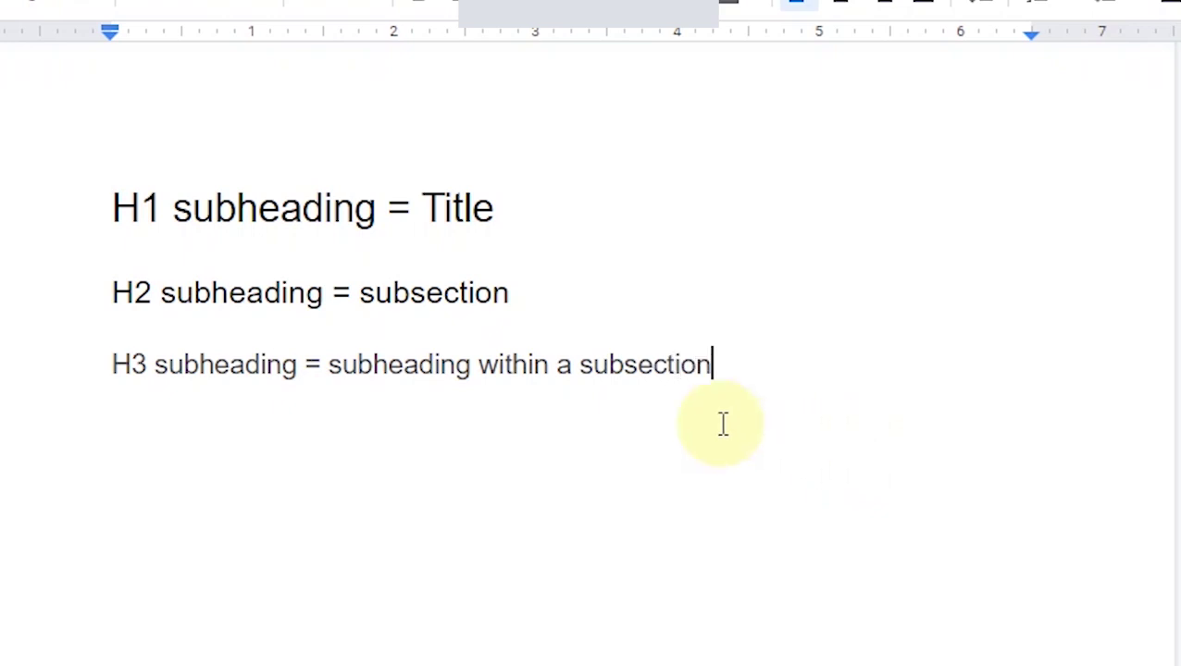
Step: Select and review the three labelled heading lines and the H3 label
{"action": "left_click", "coordinate": [92, 217]}
{"action": "left_click_drag", "start_coordinate": [240, 236], "coordinate": [680, 368]}
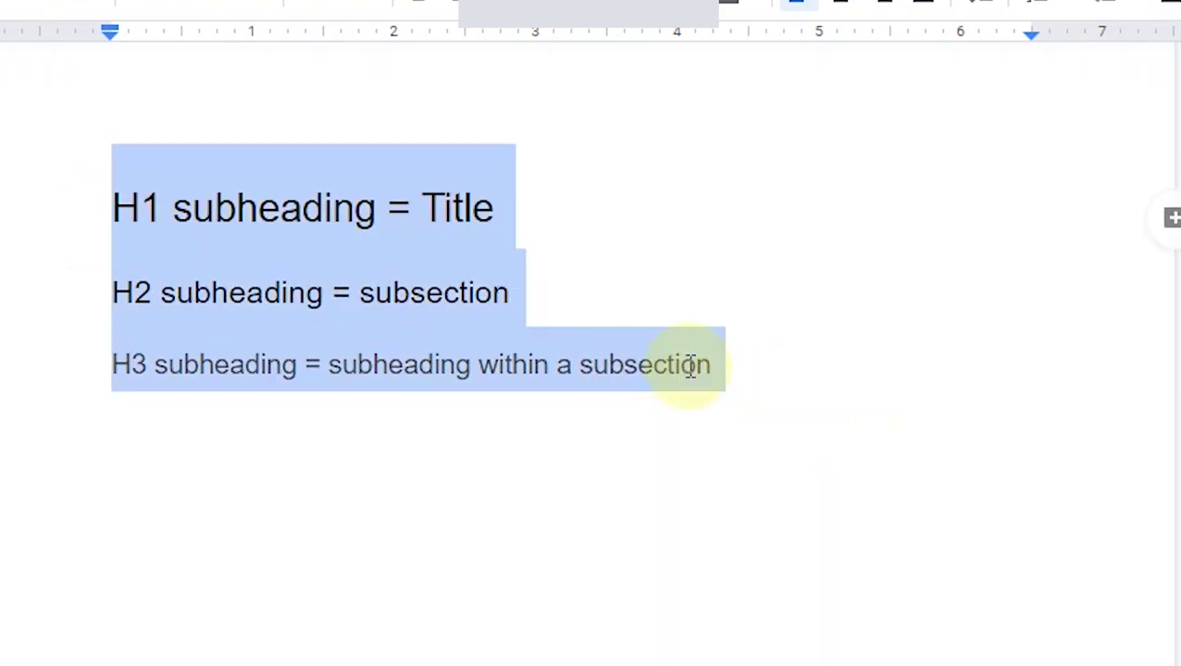
{"action": "left_click", "coordinate": [119, 195]}
{"action": "left_click", "coordinate": [488, 211]}
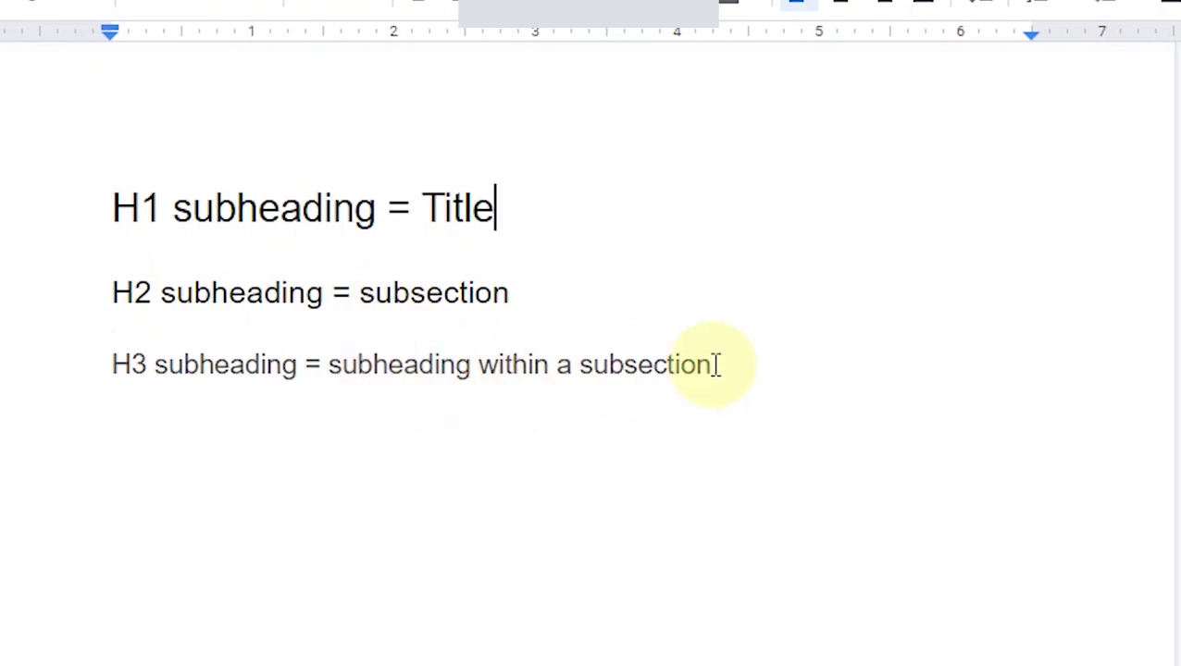
{"action": "left_click_drag", "start_coordinate": [104, 359], "coordinate": [301, 363]}
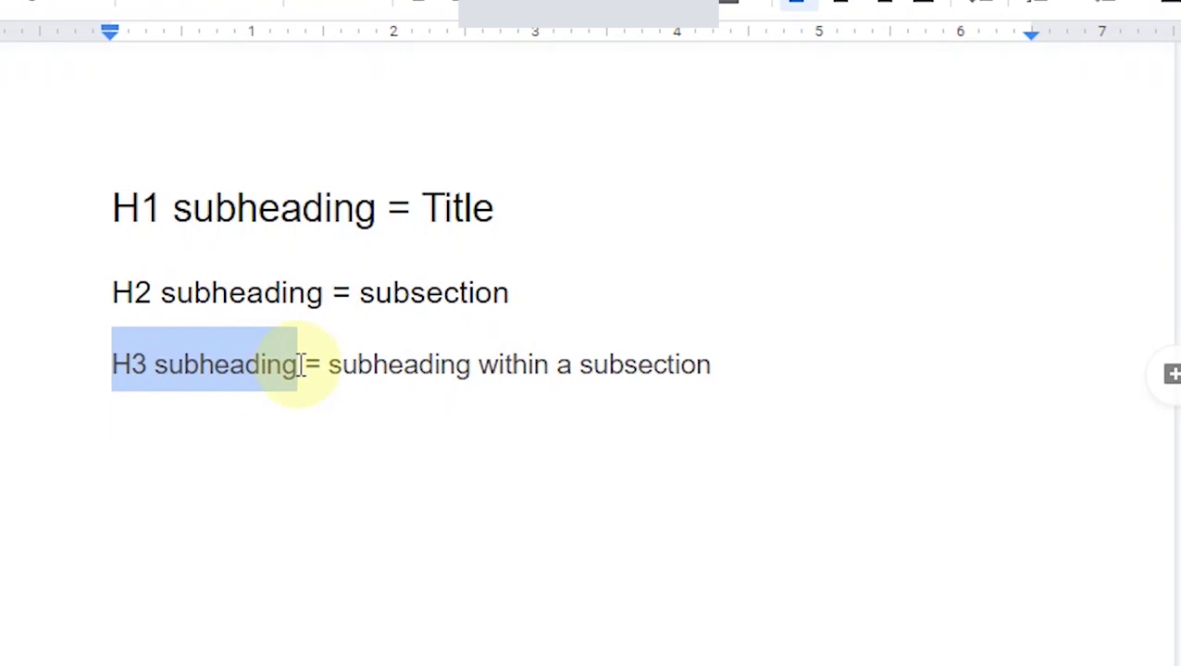
{"action": "left_click", "coordinate": [389, 366]}
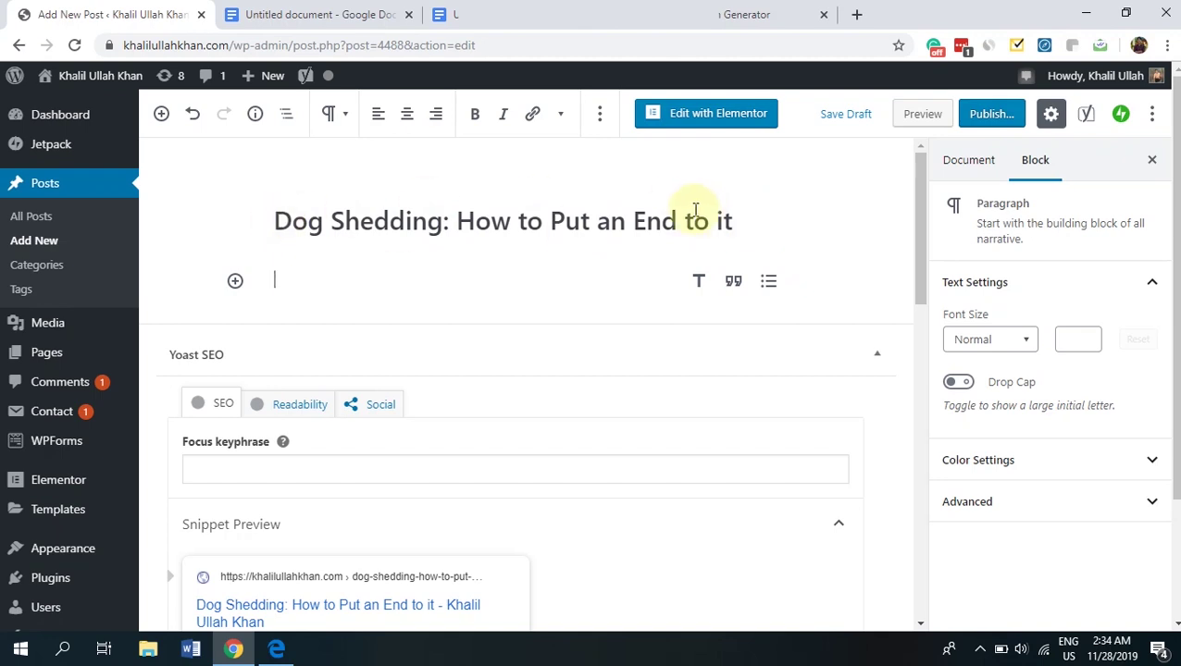
{"action": "left_click", "coordinate": [450, 233]}
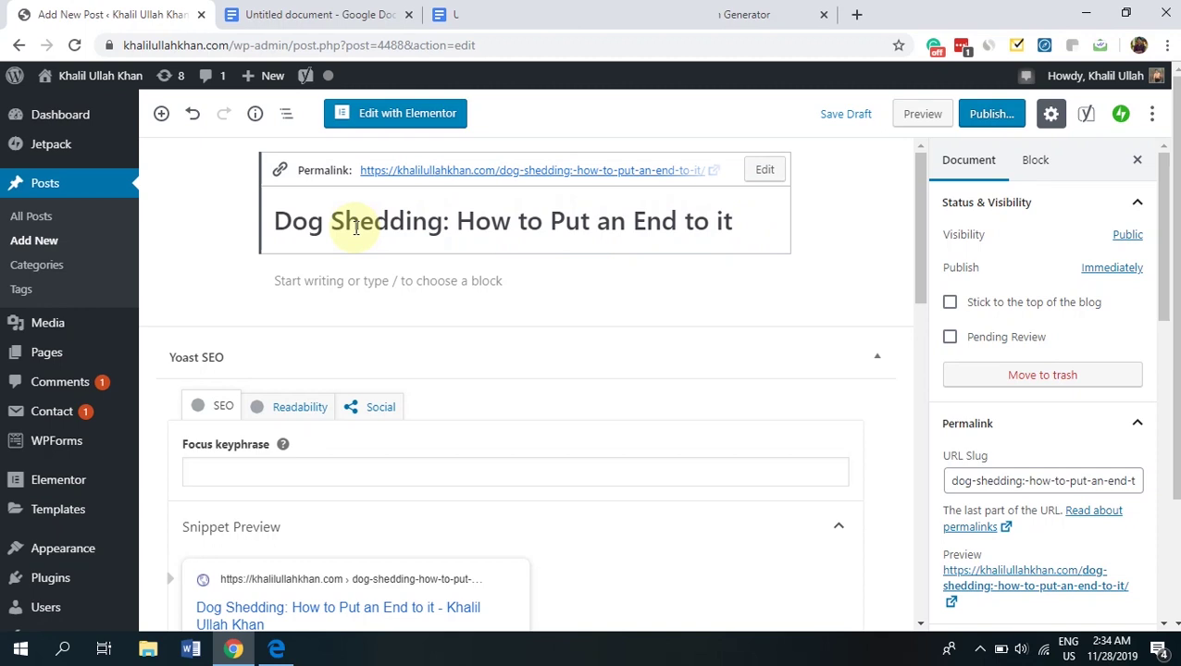
{"action": "double_click", "coordinate": [285, 230]}
{"action": "left_click_drag", "start_coordinate": [414, 230], "coordinate": [748, 240]}
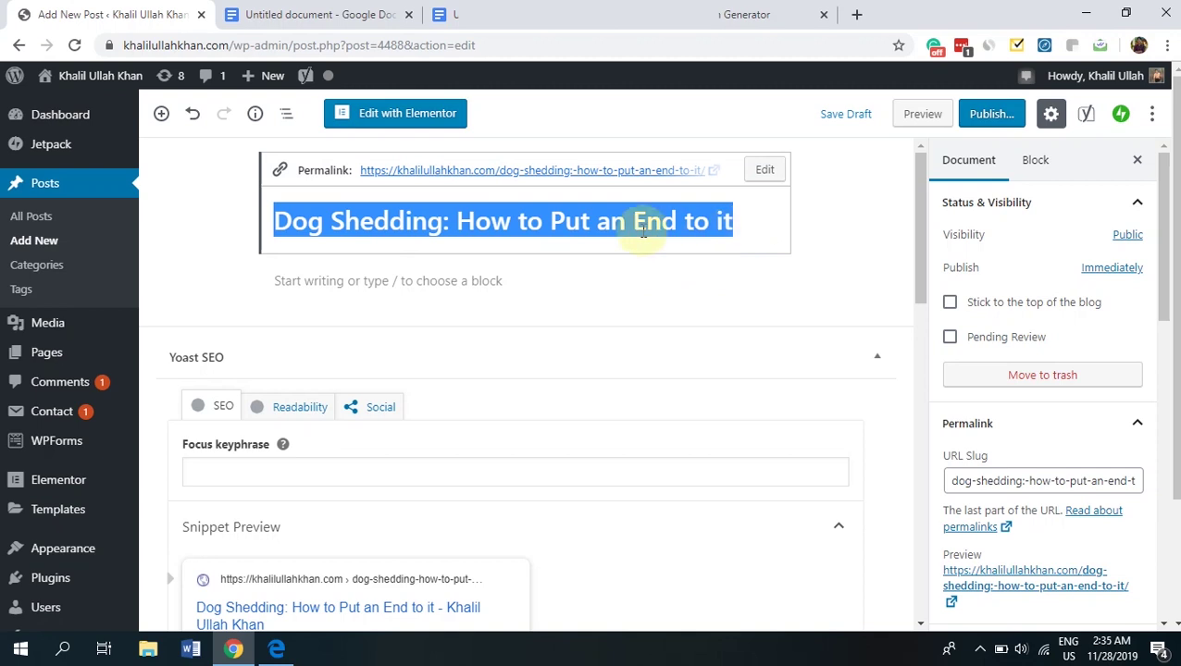
{"action": "left_click", "coordinate": [339, 283]}
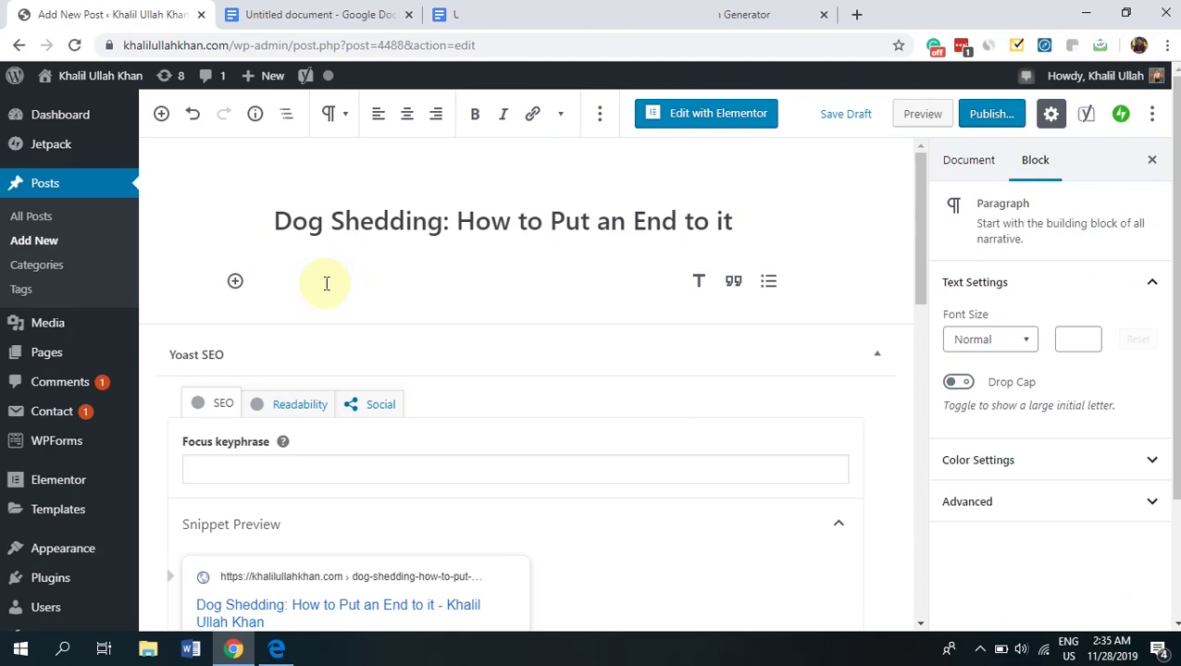
Step: Make the typed 'Factors that affect shedding' an H2 heading with an empty block below
{"action": "type", "text": "Factt"}
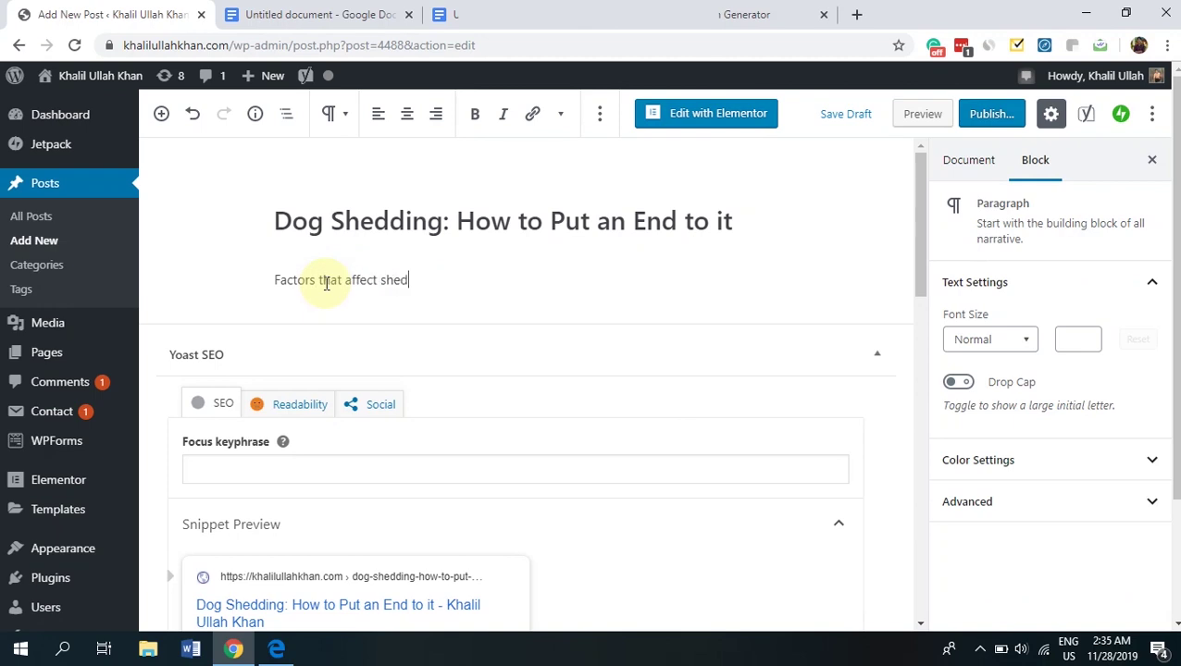
{"action": "type", "text": "ng"}
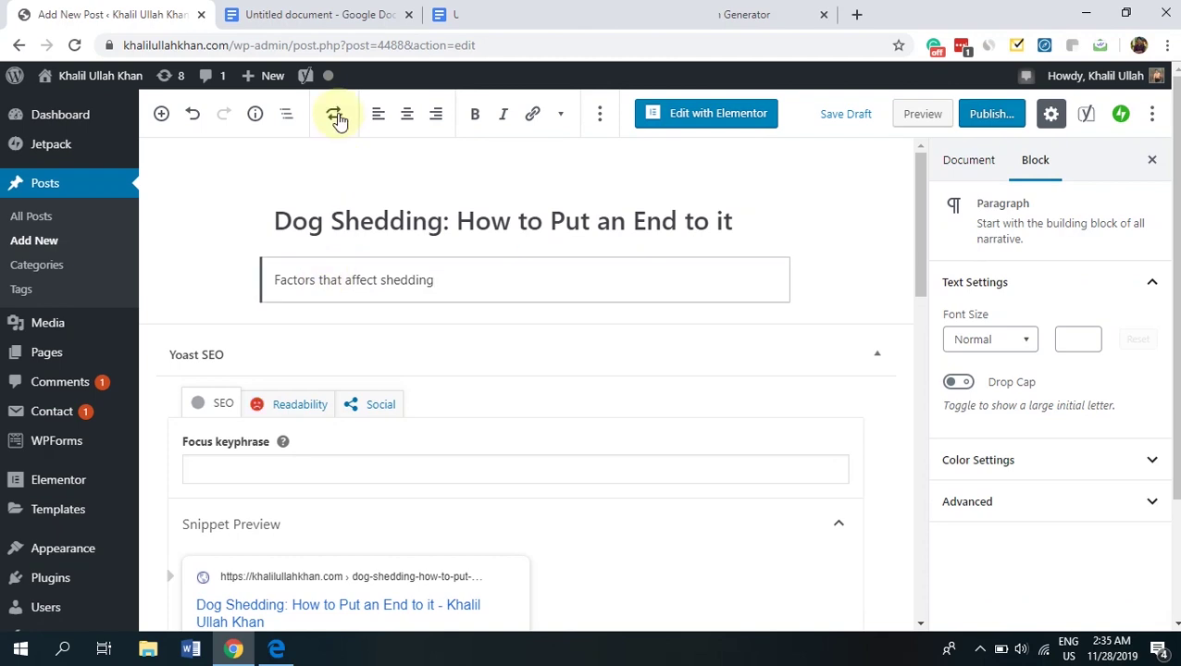
{"action": "left_click", "coordinate": [337, 118]}
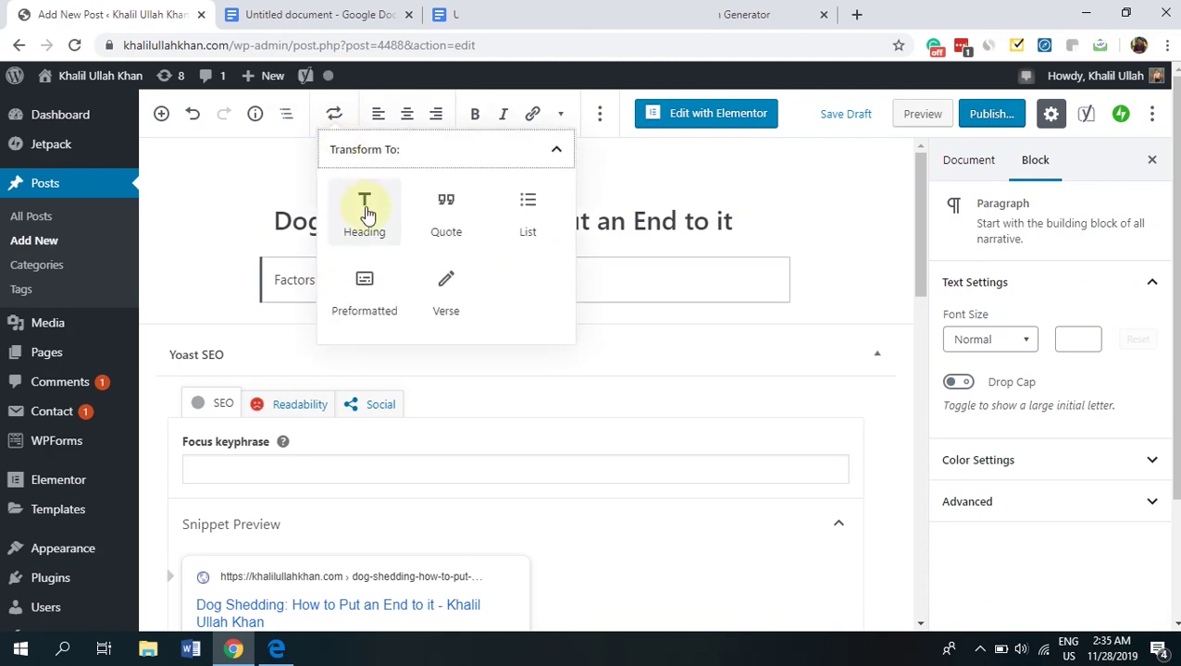
{"action": "left_click", "coordinate": [366, 213]}
{"action": "left_click", "coordinate": [359, 289]}
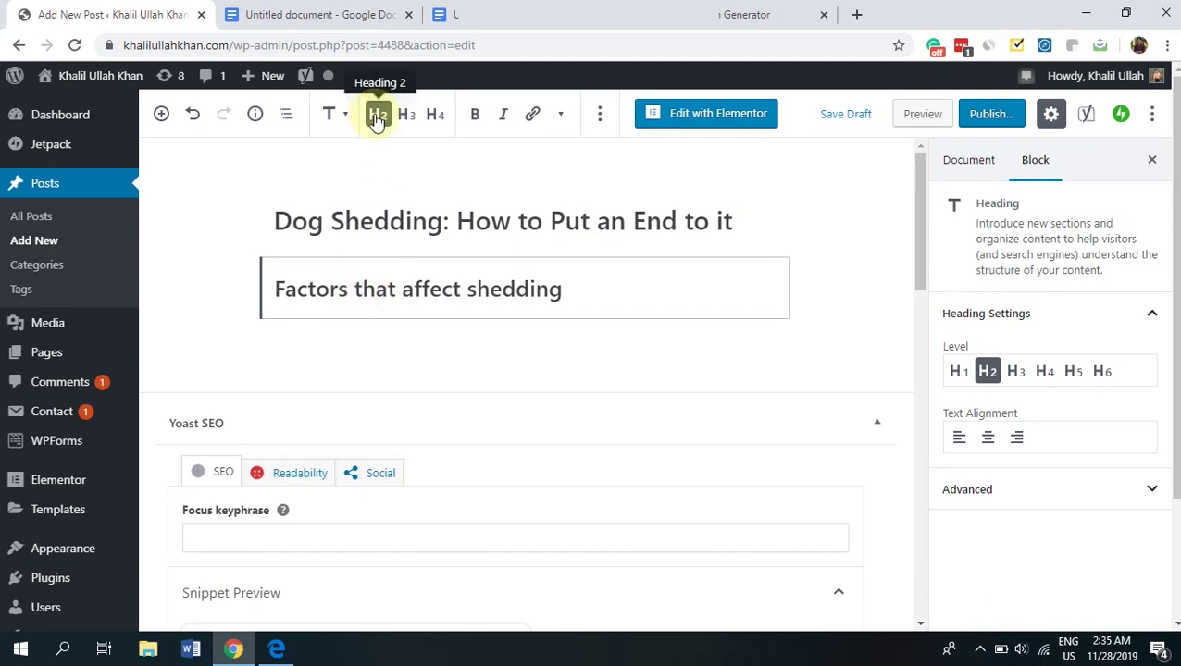
{"action": "left_click", "coordinate": [297, 292]}
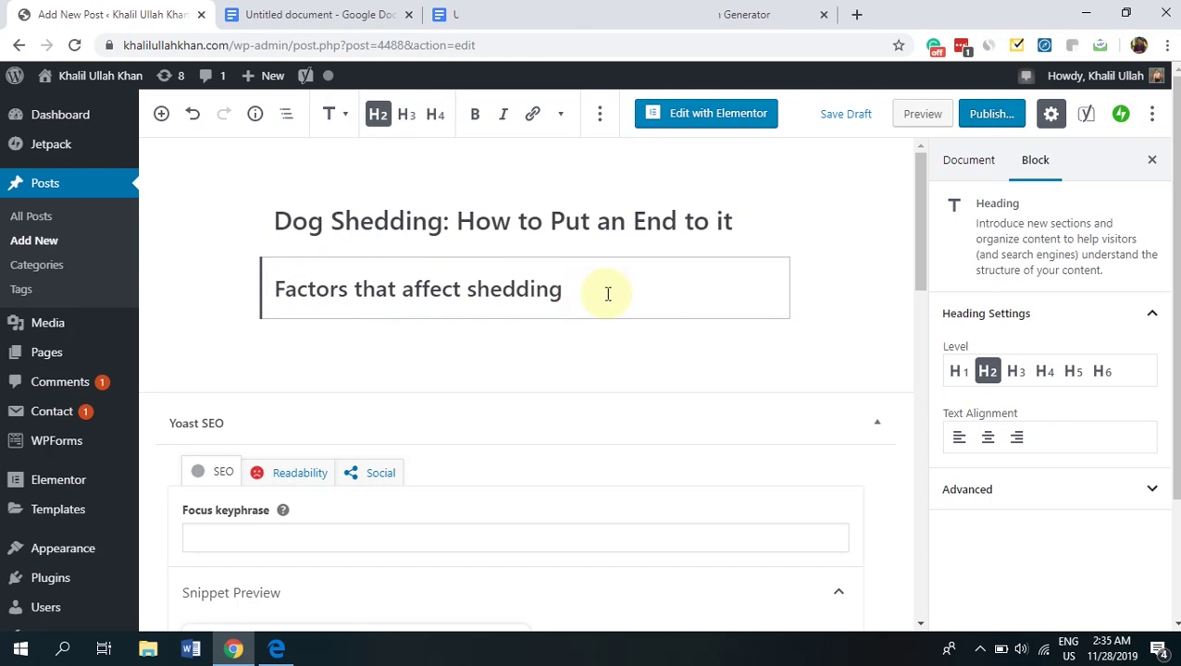
{"action": "key", "text": "Return"}
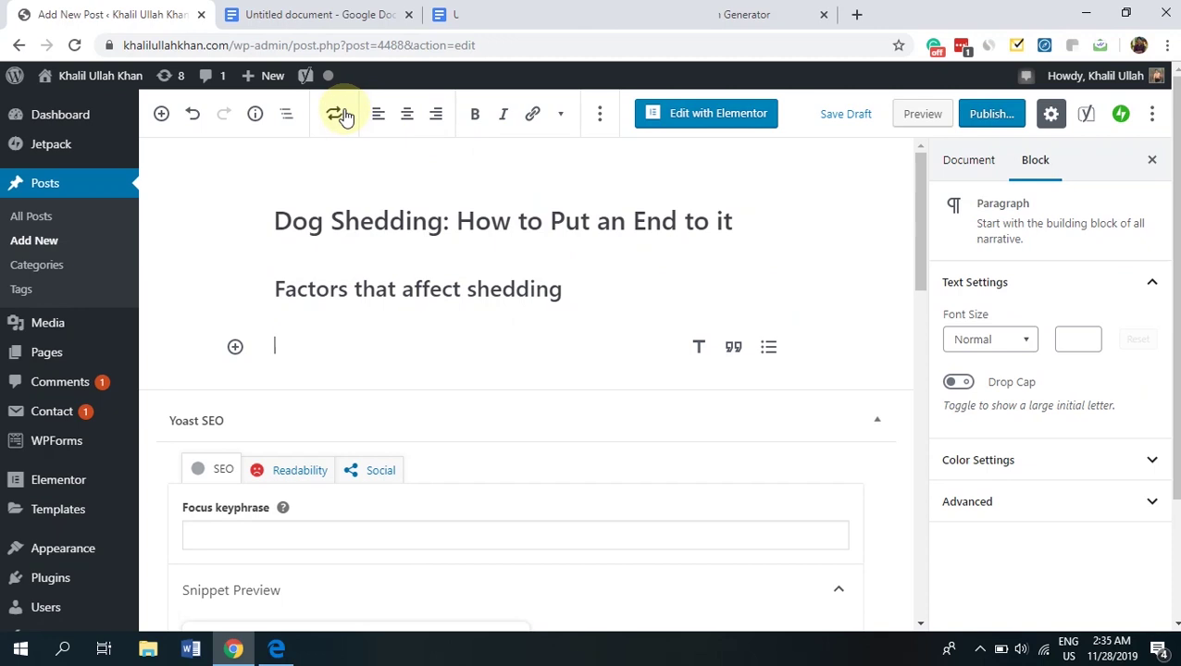
Step: Add the H3 heading '1. Dog breed' and start a new block
{"action": "left_click", "coordinate": [342, 115]}
{"action": "left_click", "coordinate": [366, 213]}
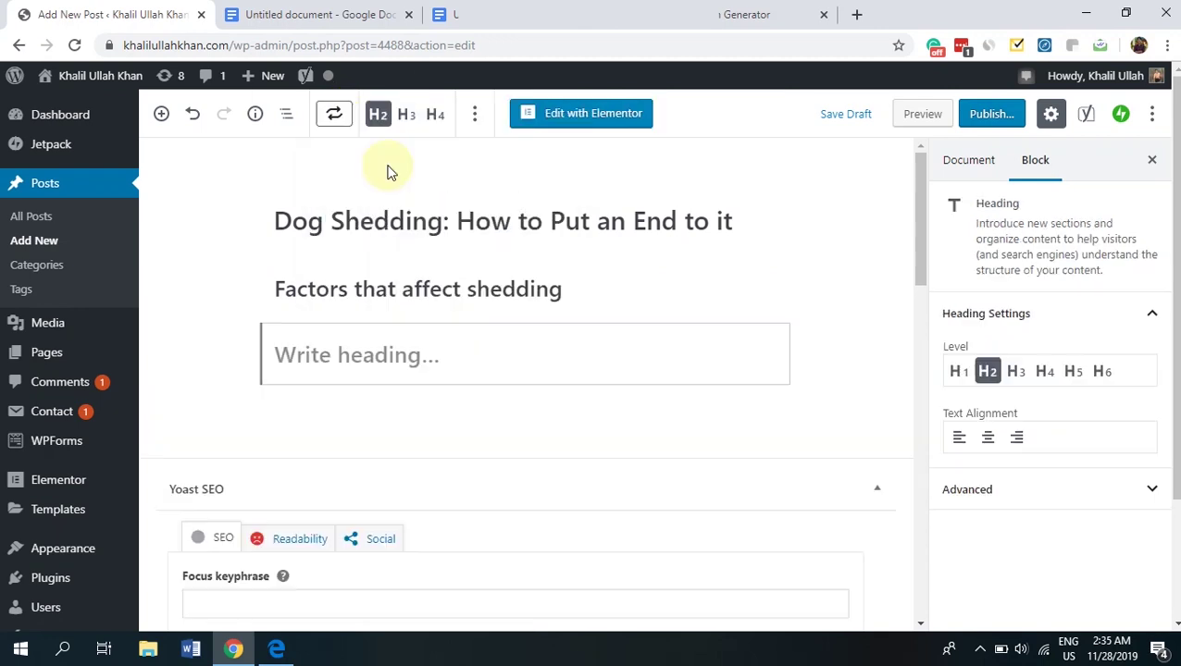
{"action": "left_click", "coordinate": [407, 115]}
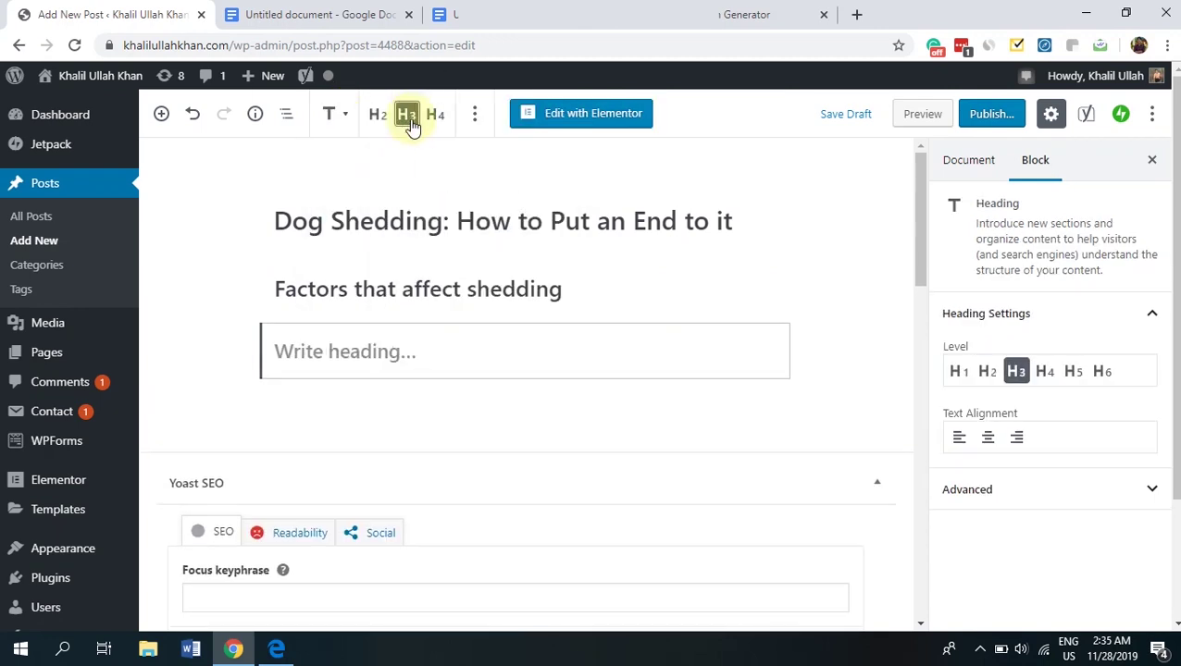
{"action": "left_click", "coordinate": [352, 366]}
{"action": "type", "text": "1."}
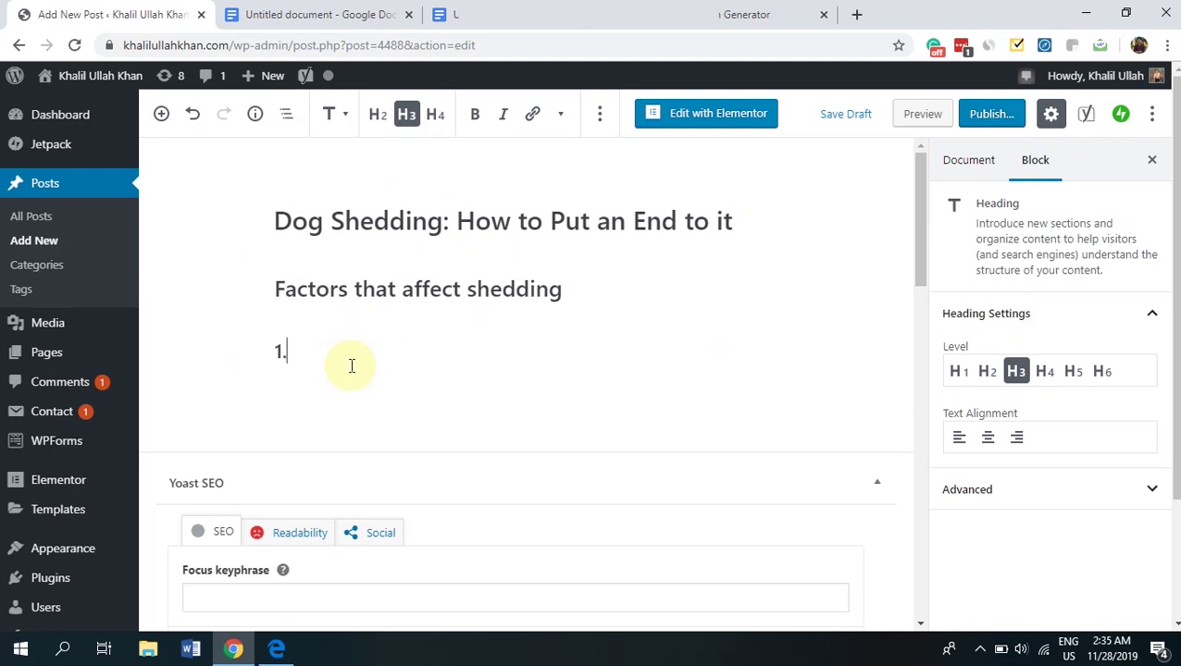
{"action": "type", "text": " Dog breed"}
{"action": "key", "text": "Return"}
Step: Add the H3 heading '2. Age' and start a new block
{"action": "left_click", "coordinate": [335, 114]}
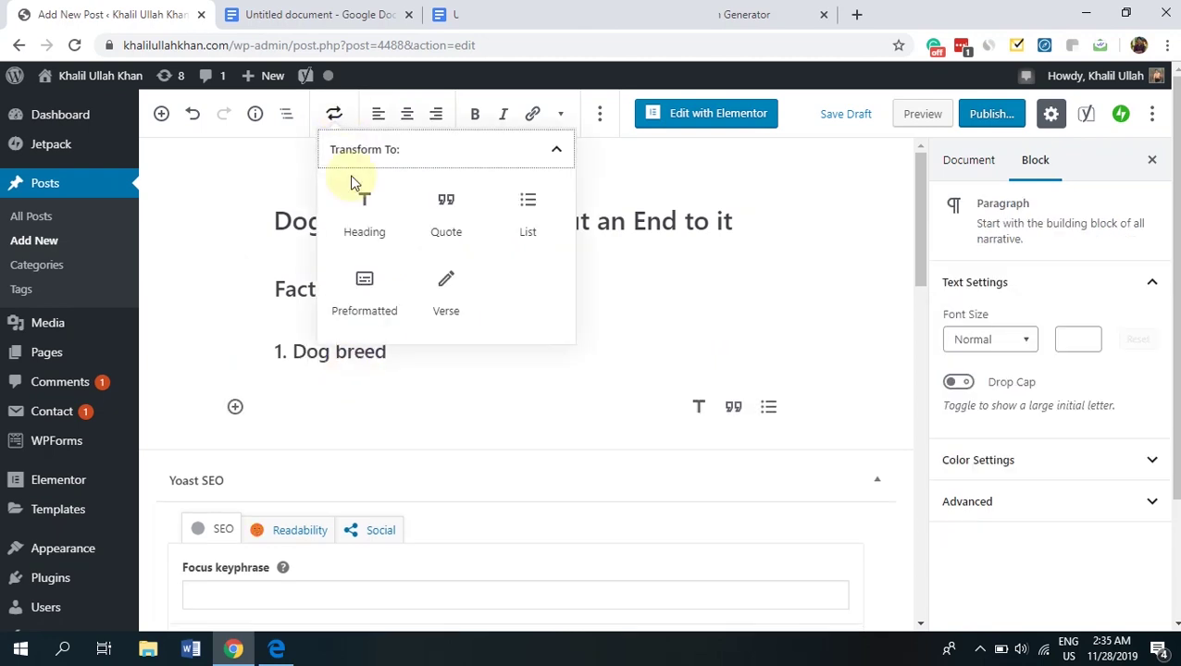
{"action": "left_click", "coordinate": [363, 197]}
{"action": "left_click", "coordinate": [408, 114]}
{"action": "left_click", "coordinate": [359, 411]}
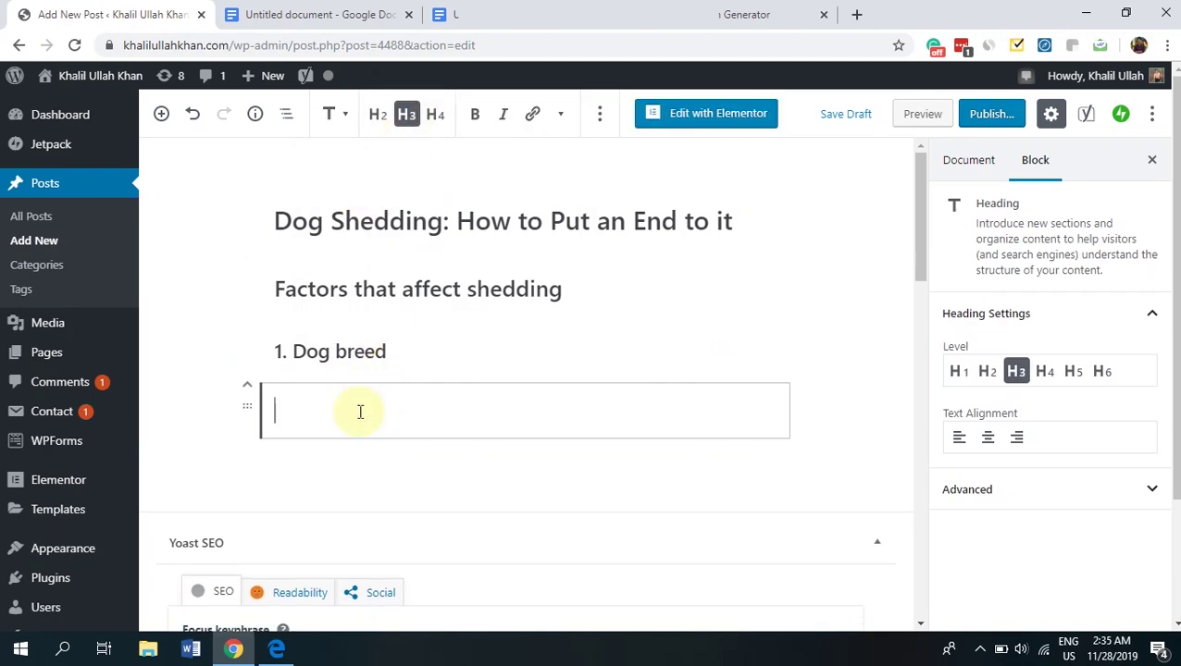
{"action": "type", "text": "2"}
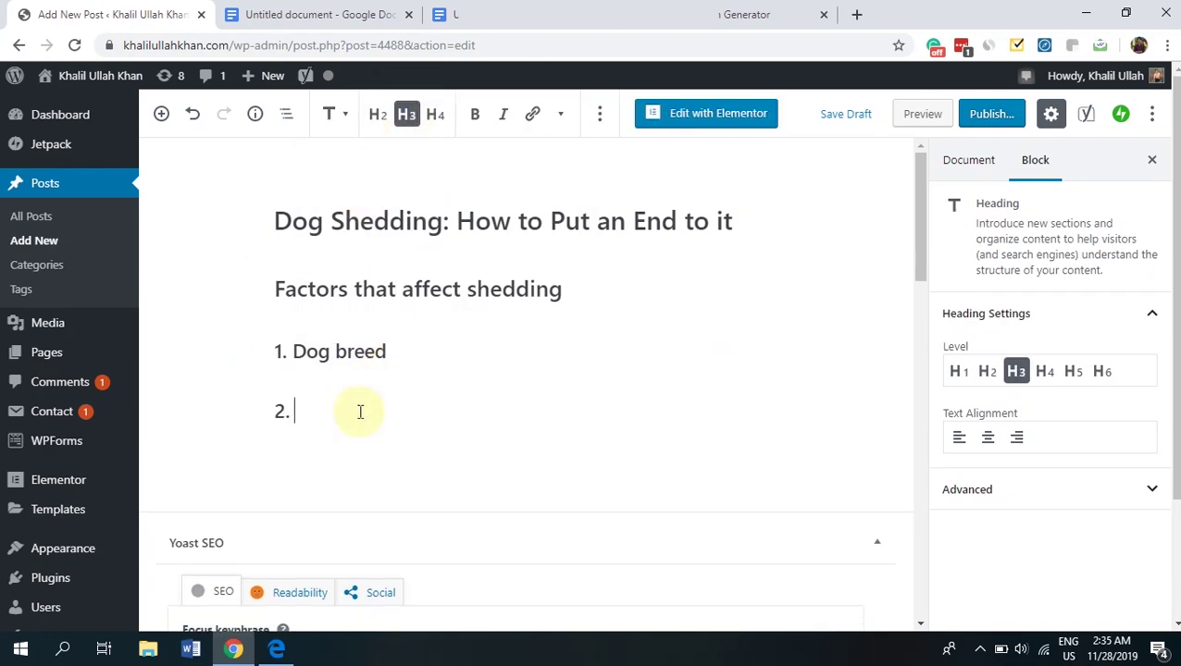
{"action": "type", "text": ". Age"}
{"action": "key", "text": "Return"}
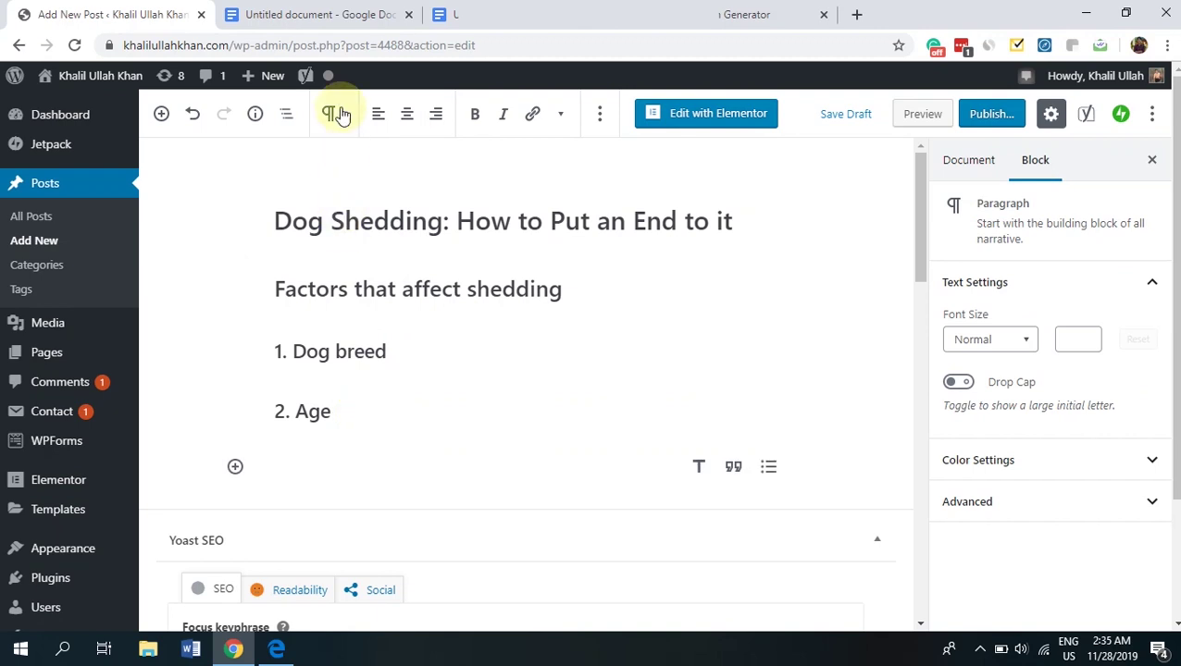
Step: Add the H3 heading '3. Season'
{"action": "left_click", "coordinate": [335, 114]}
{"action": "left_click", "coordinate": [353, 230]}
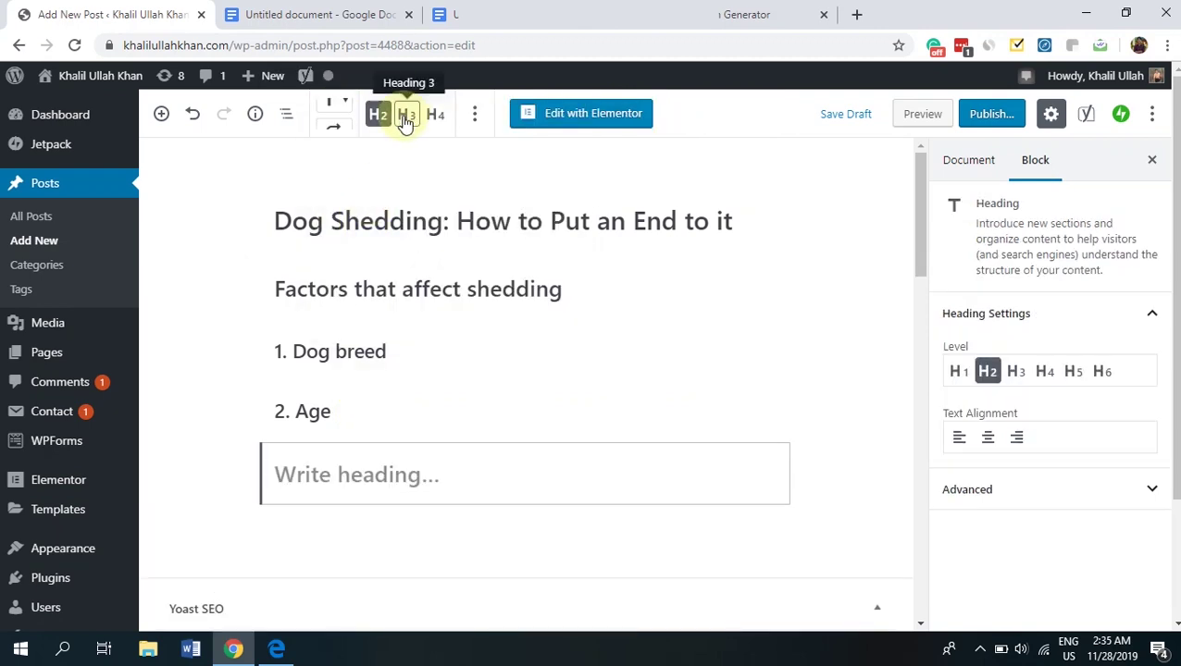
{"action": "left_click", "coordinate": [406, 117]}
{"action": "left_click", "coordinate": [355, 485]}
{"action": "type", "text": "3"}
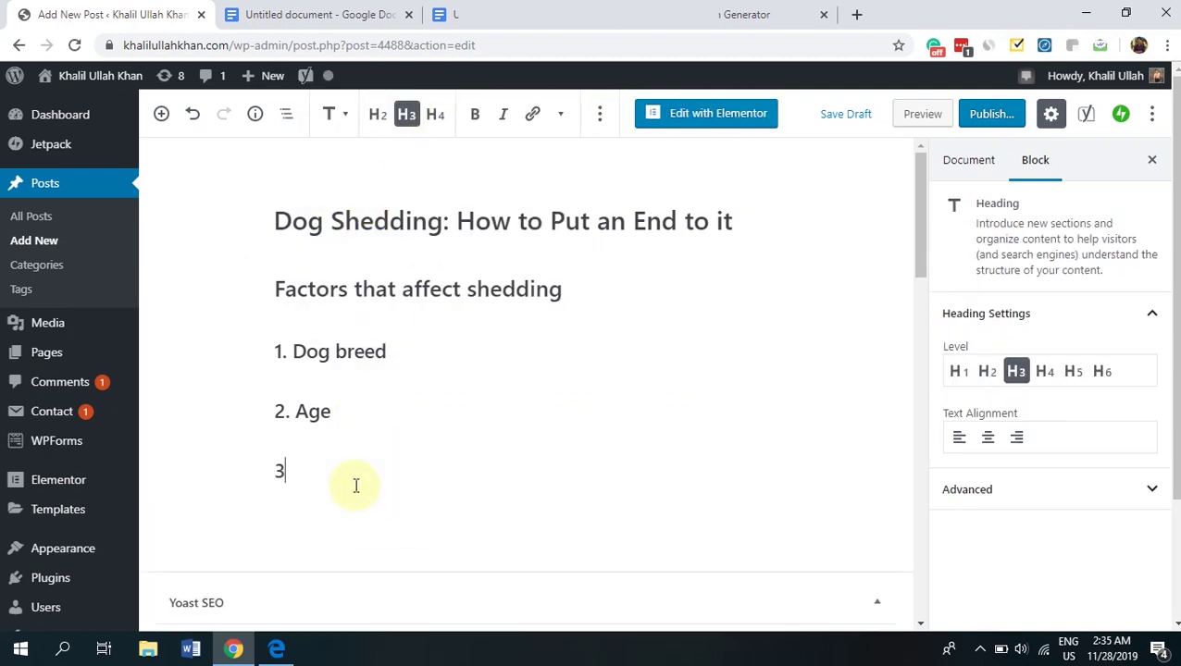
{"action": "type", "text": ". Season"}
{"action": "left_click", "coordinate": [329, 291]}
{"action": "left_click_drag", "start_coordinate": [277, 293], "coordinate": [582, 293]}
{"action": "left_click", "coordinate": [582, 293]}
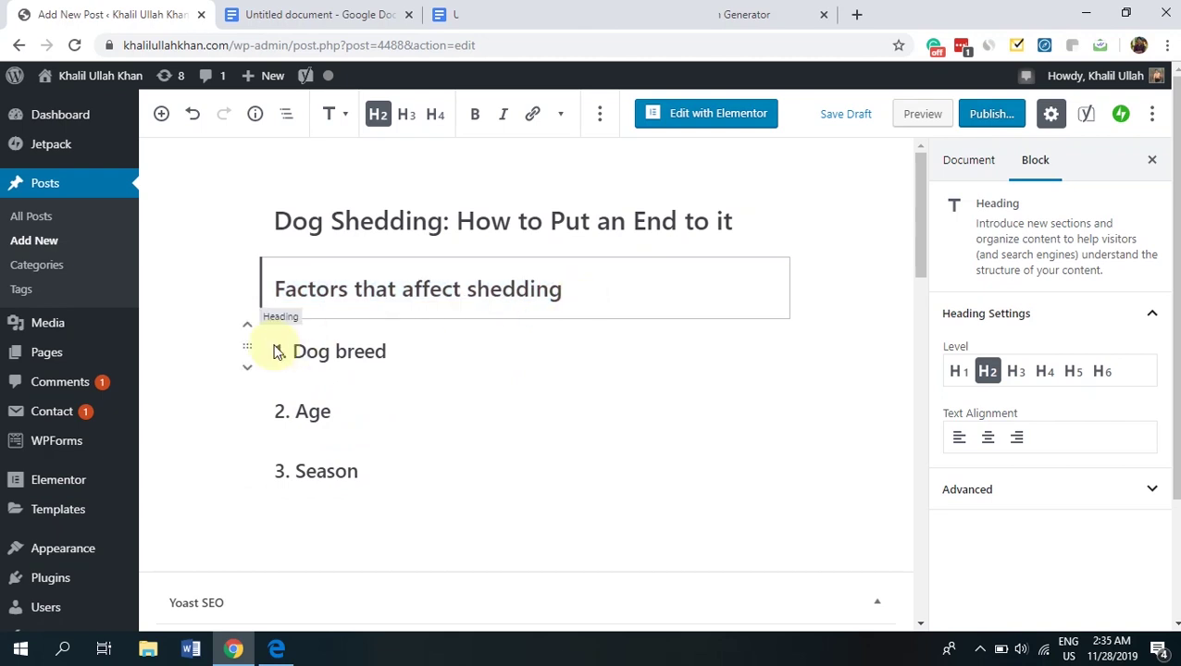
{"action": "left_click_drag", "start_coordinate": [277, 349], "coordinate": [435, 477]}
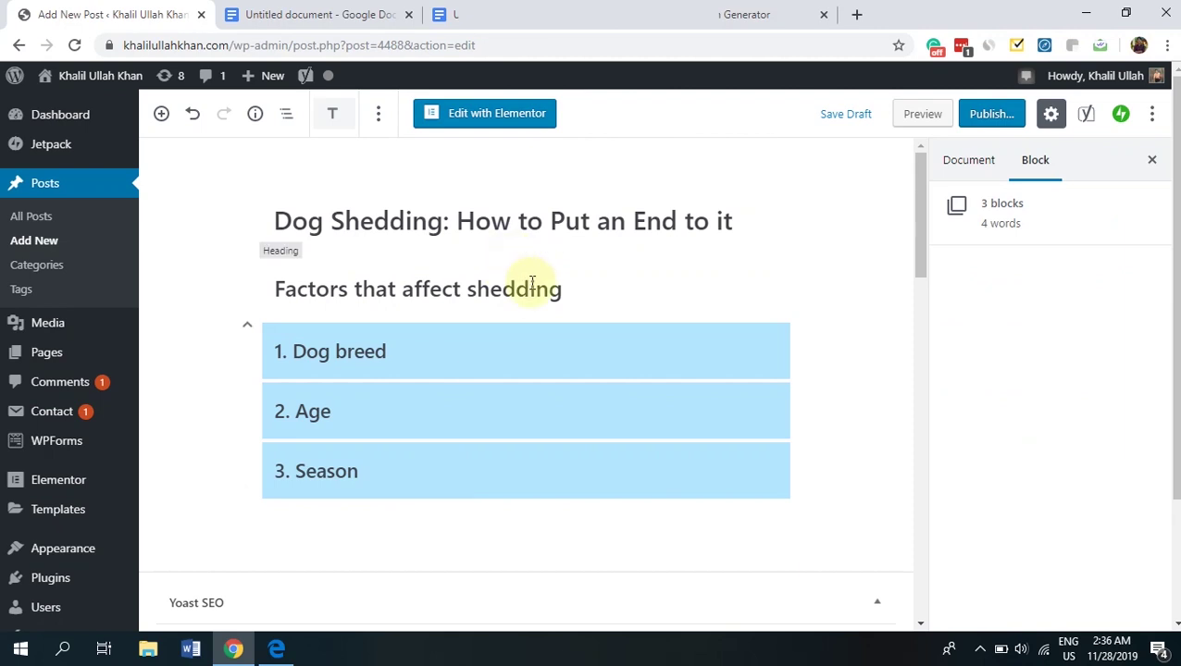
{"action": "left_click", "coordinate": [383, 351]}
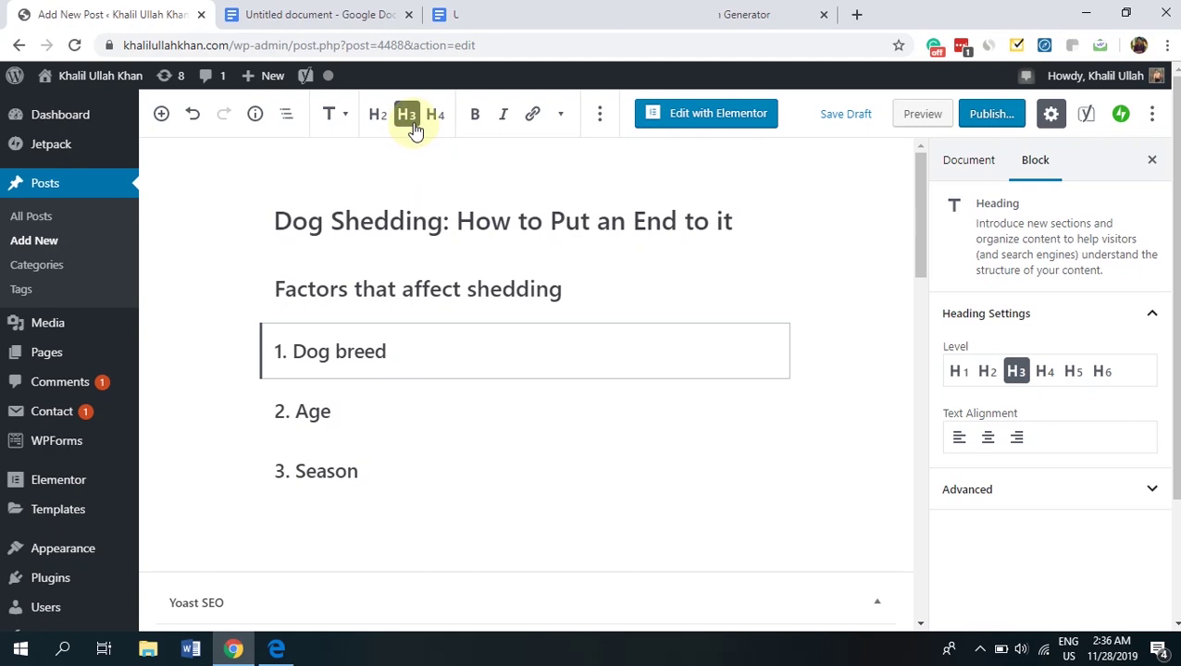
{"action": "left_click", "coordinate": [386, 413]}
{"action": "left_click", "coordinate": [404, 468]}
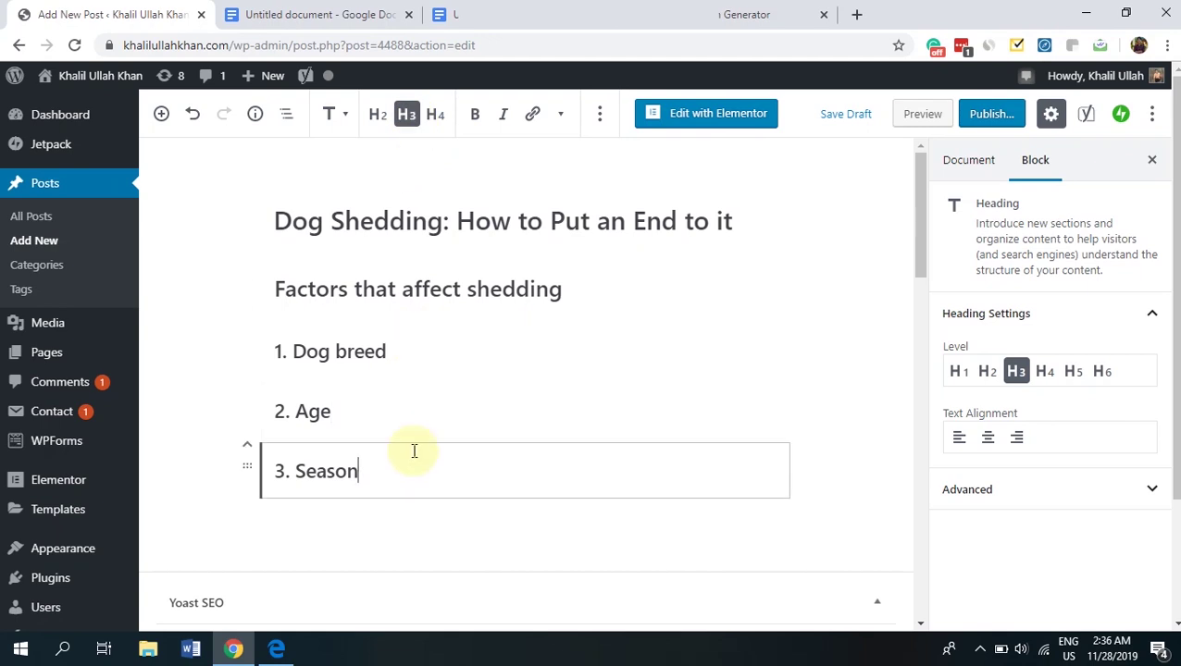
{"action": "left_click", "coordinate": [500, 292]}
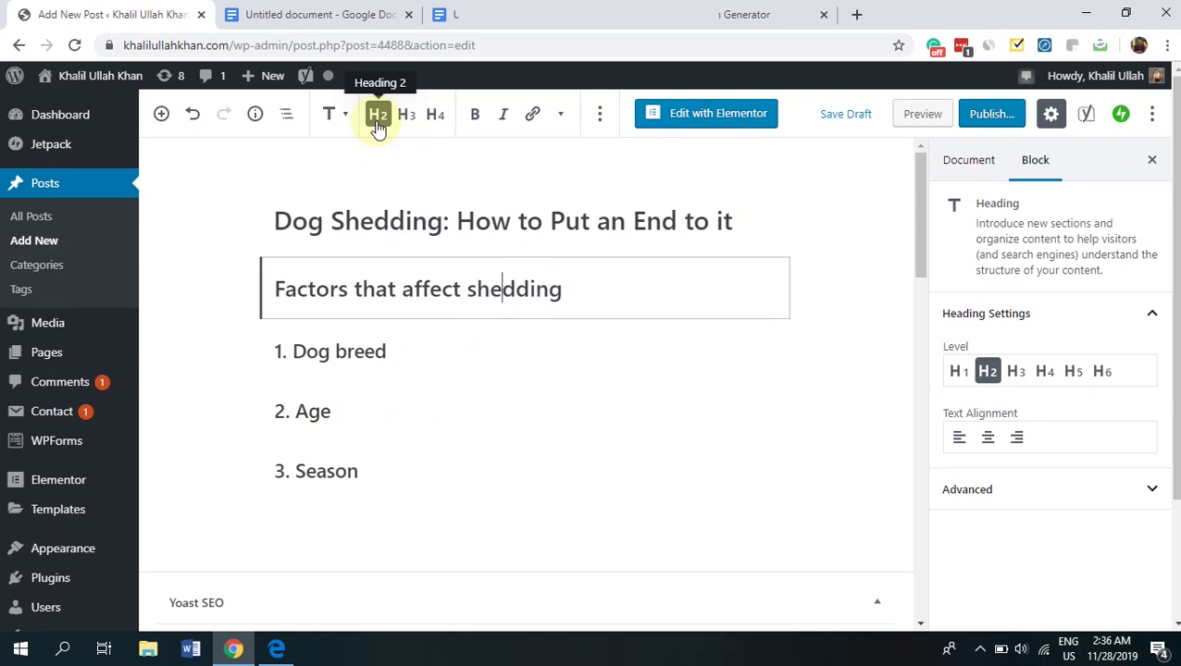
{"action": "left_click", "coordinate": [512, 220]}
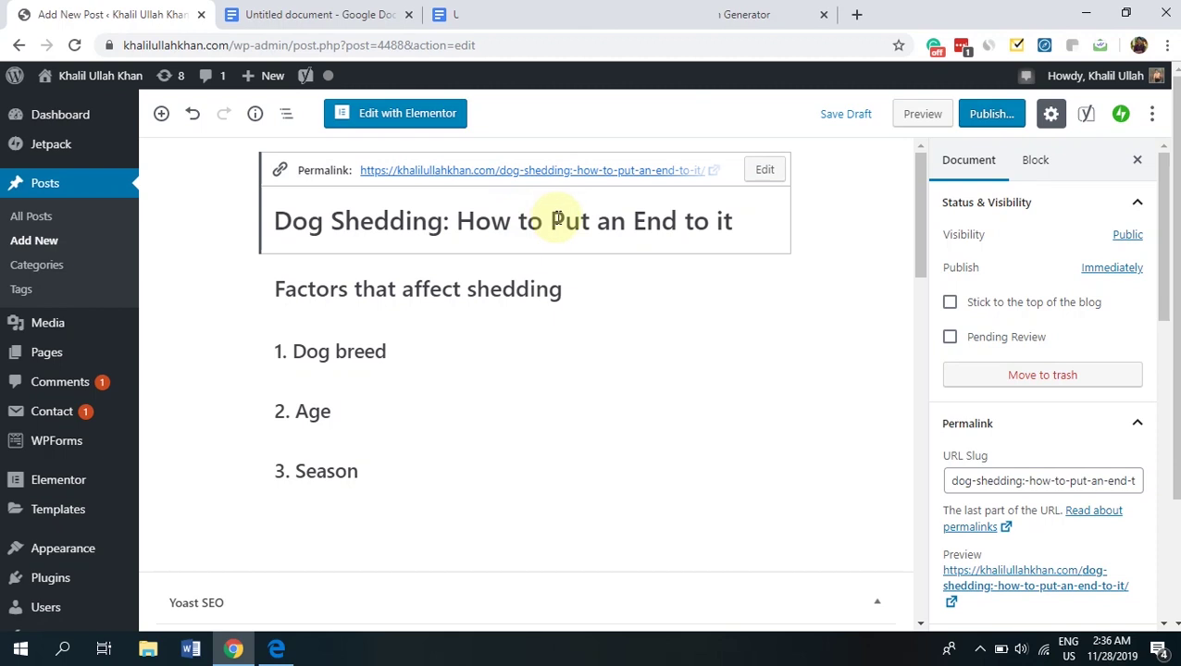
{"action": "left_click", "coordinate": [609, 288]}
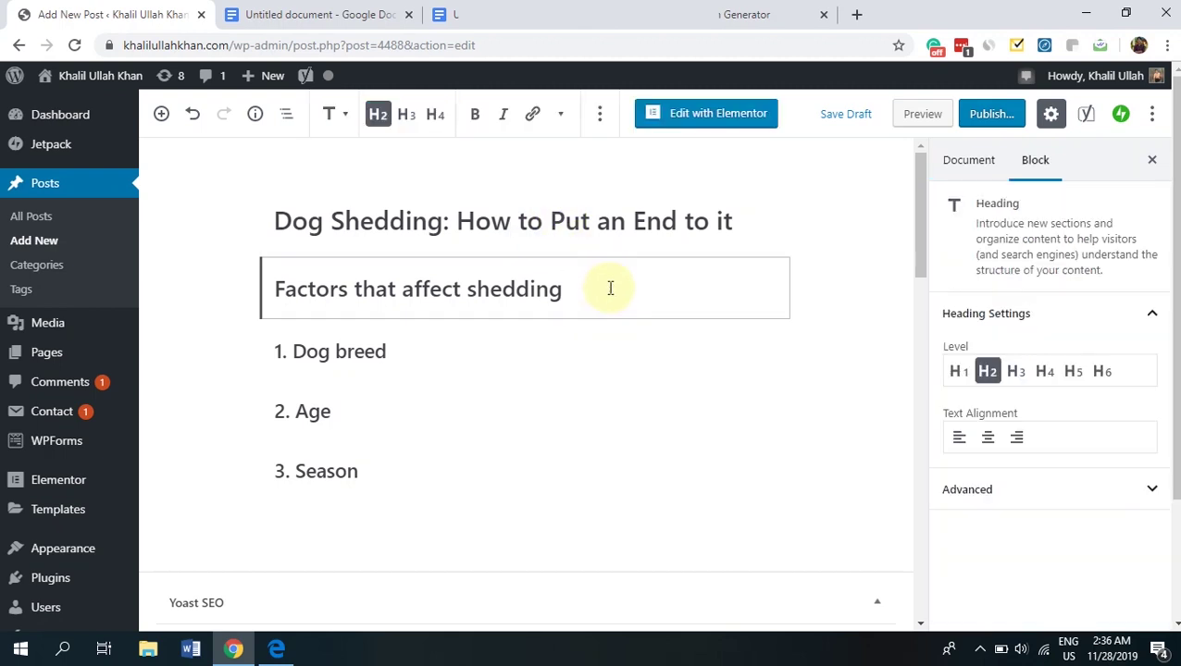
Step: Paste a lorem ipsum paragraph under the title and select it for copying
{"action": "left_click", "coordinate": [757, 216]}
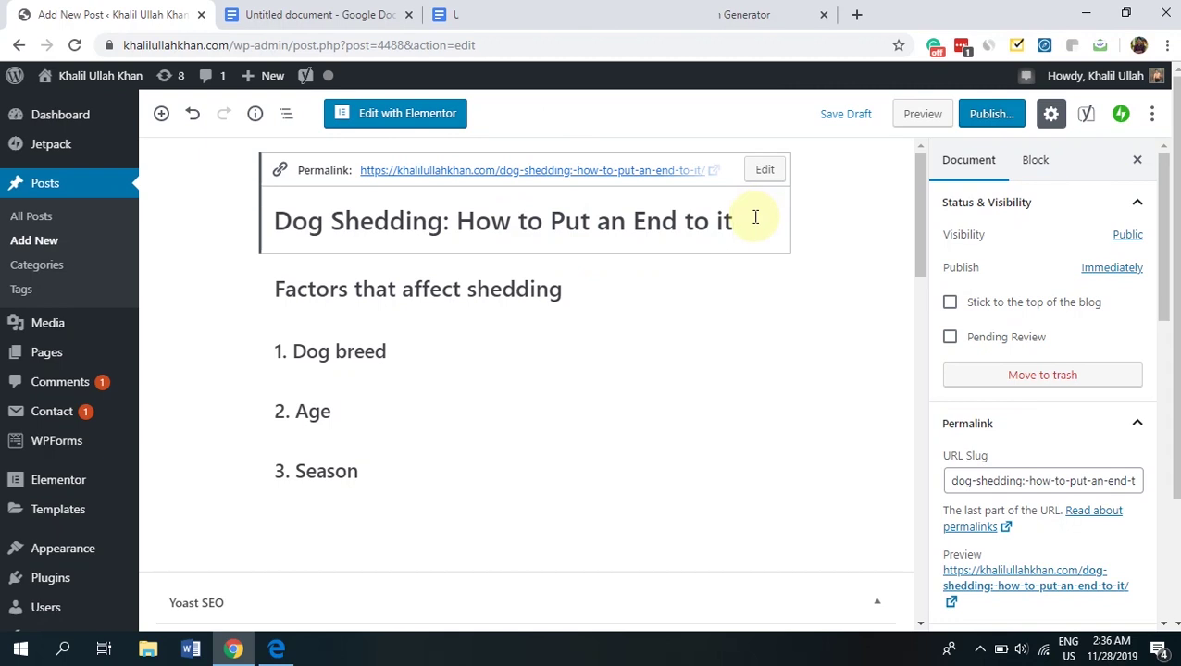
{"action": "key", "text": "Return"}
{"action": "type", "text": "Lorem ipsum dolor sit amet, consectetur adipiscing elit, sed do eiusmod tempor incididunt ut labore et dolore magna aliqua. Arcu odio ut sem nulla pharetra diam. Elit ut aliquam purus sit amet luctus venenatis. Metus vulputate eu scelerisque felis imperdiet proin fermentum leo vel."}
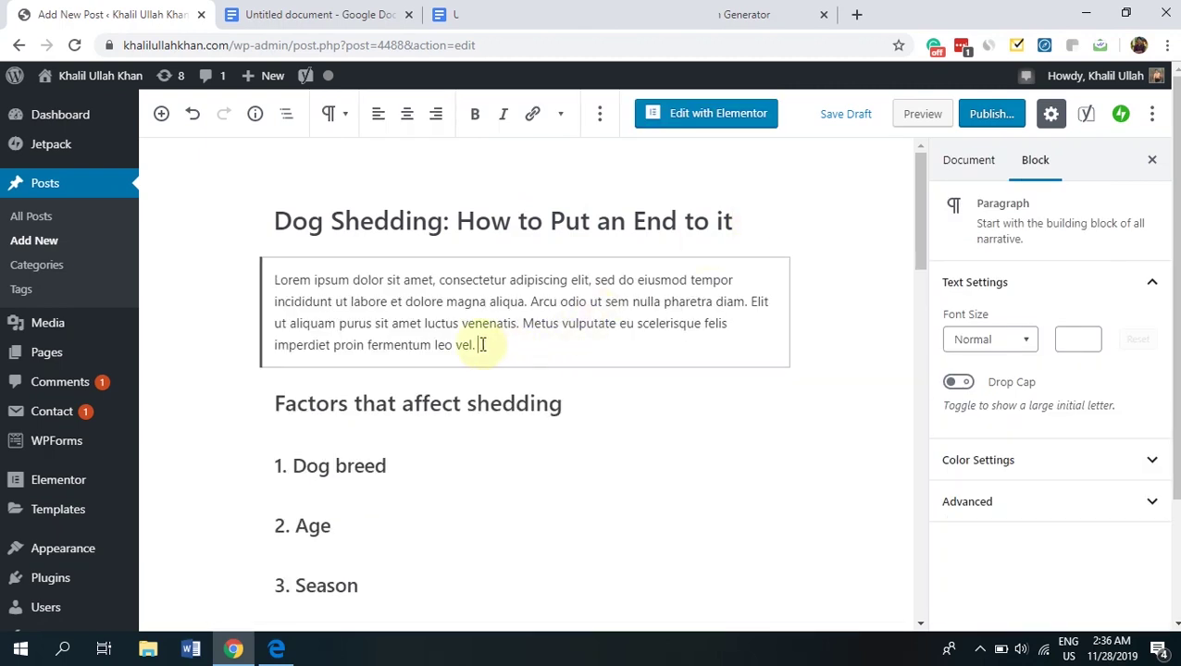
{"action": "left_click_drag", "start_coordinate": [480, 345], "coordinate": [272, 282]}
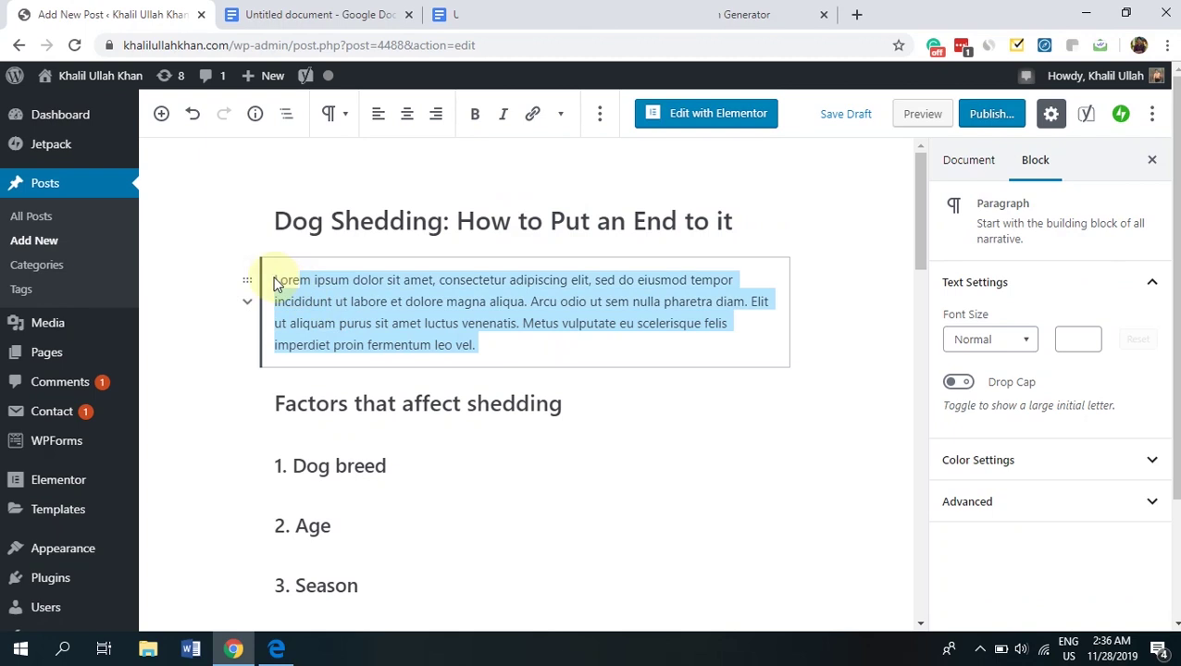
{"action": "left_click", "coordinate": [274, 284]}
{"action": "left_click_drag", "start_coordinate": [275, 280], "coordinate": [548, 344]}
{"action": "key", "text": "ctrl+c"}
Step: Paste the lorem ipsum paragraph under the 'Factors that affect shedding' heading
{"action": "left_click", "coordinate": [606, 409]}
{"action": "key", "text": "Return"}
{"action": "key", "text": "ctrl+v"}
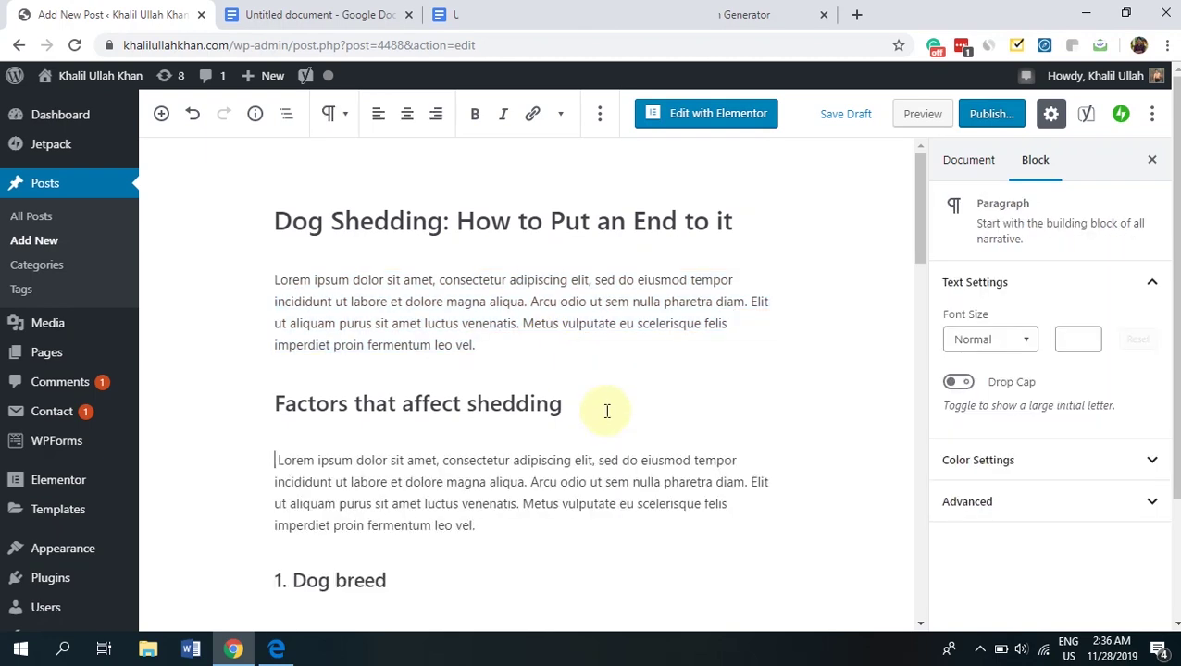
{"action": "left_click_drag", "start_coordinate": [914, 239], "coordinate": [933, 294]}
{"action": "scroll", "coordinate": [585, 308], "scroll_direction": "down", "scroll_amount": 2}
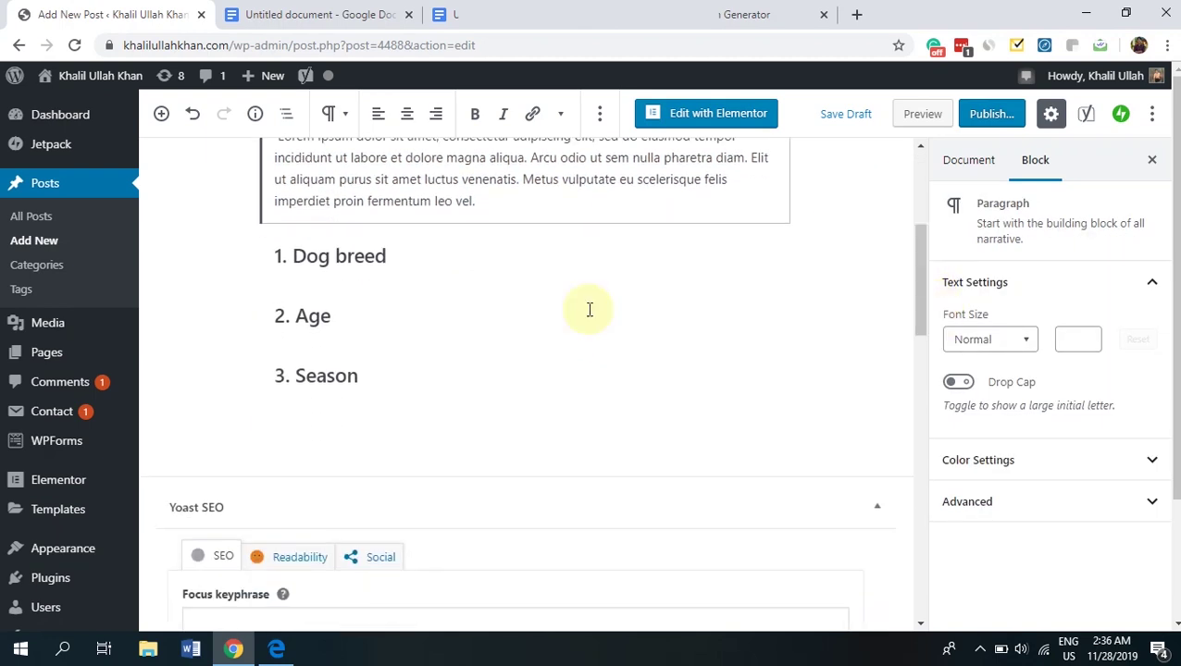
Step: Paste the lorem ipsum paragraph under the Dog breed, Age and Season headings
{"action": "left_click", "coordinate": [448, 269]}
{"action": "key", "text": "Return"}
{"action": "key", "text": "ctrl+v"}
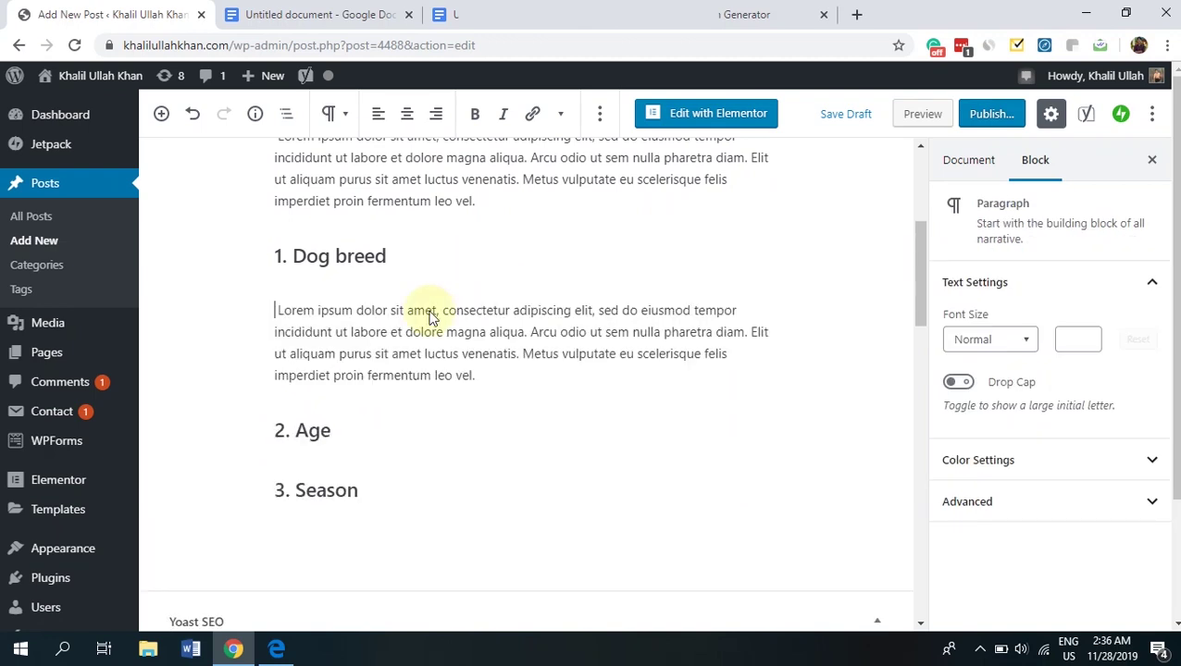
{"action": "left_click", "coordinate": [387, 430]}
{"action": "key", "text": "Return"}
{"action": "key", "text": "ctrl+v"}
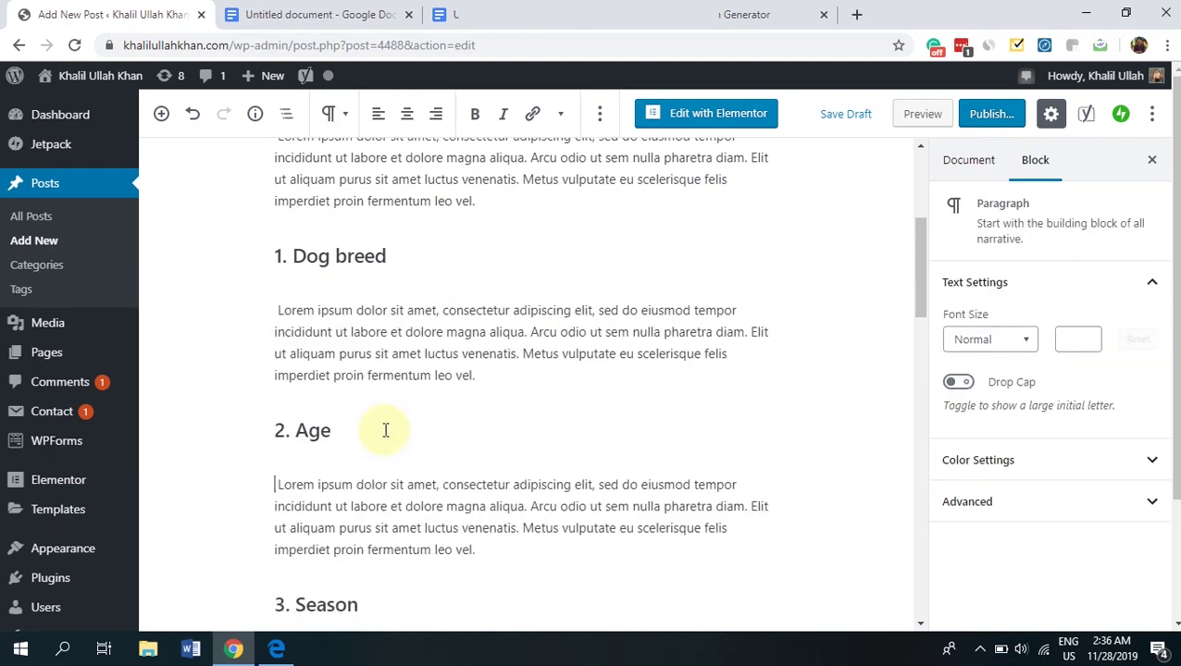
{"action": "left_click", "coordinate": [378, 604]}
{"action": "key", "text": "Return"}
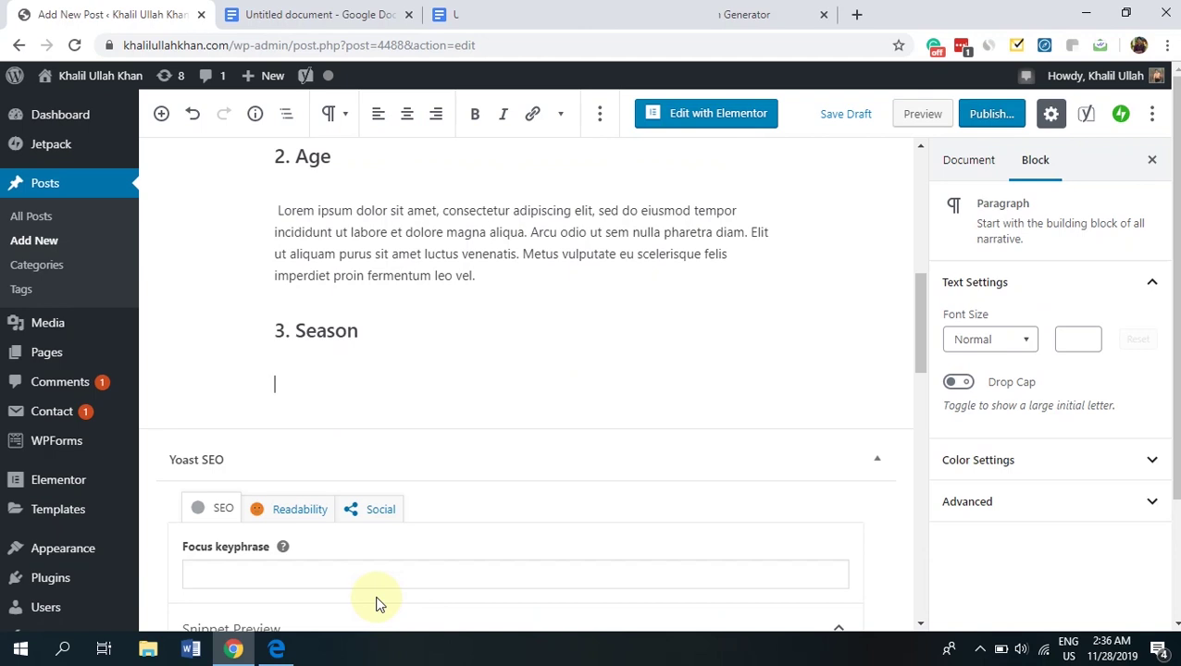
{"action": "key", "text": "ctrl+v"}
{"action": "left_click_drag", "start_coordinate": [921, 335], "coordinate": [918, 206]}
{"action": "left_click", "coordinate": [535, 351]}
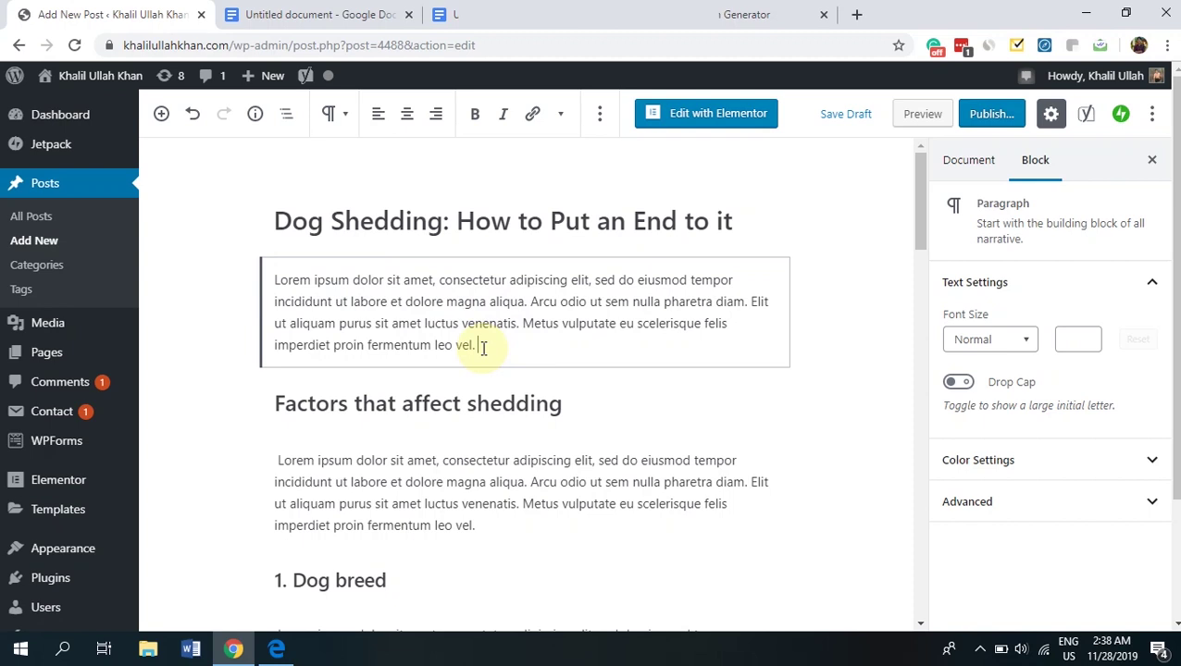
{"action": "left_click", "coordinate": [277, 222]}
{"action": "left_click_drag", "start_coordinate": [277, 222], "coordinate": [445, 231]}
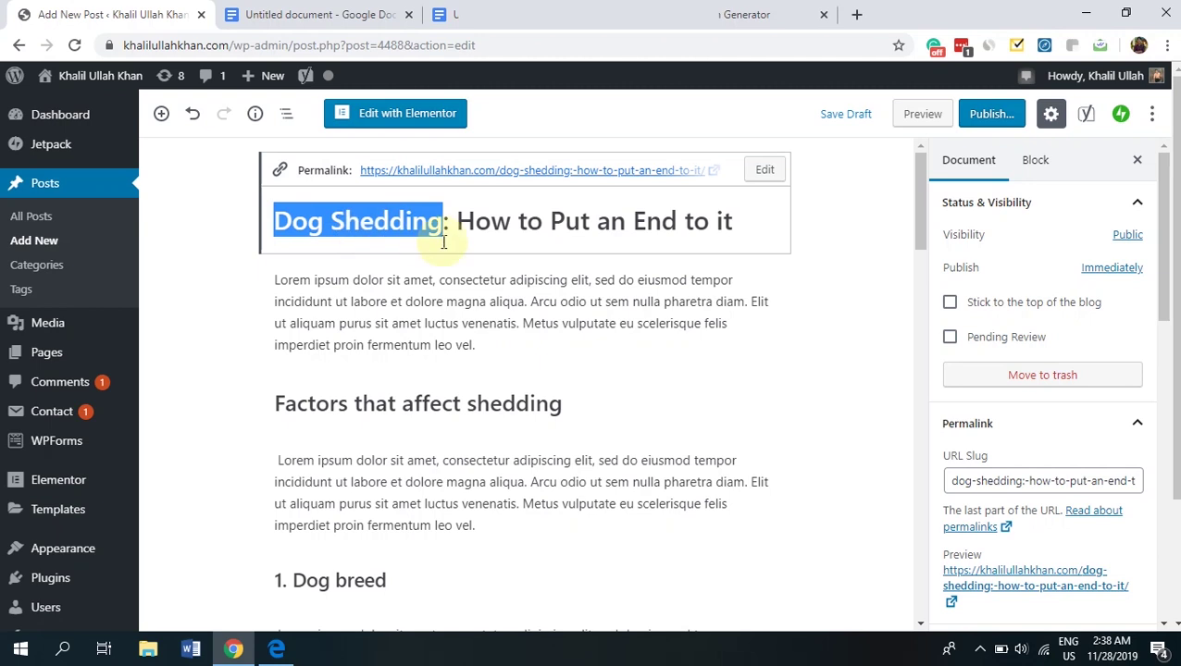
{"action": "left_click", "coordinate": [496, 341]}
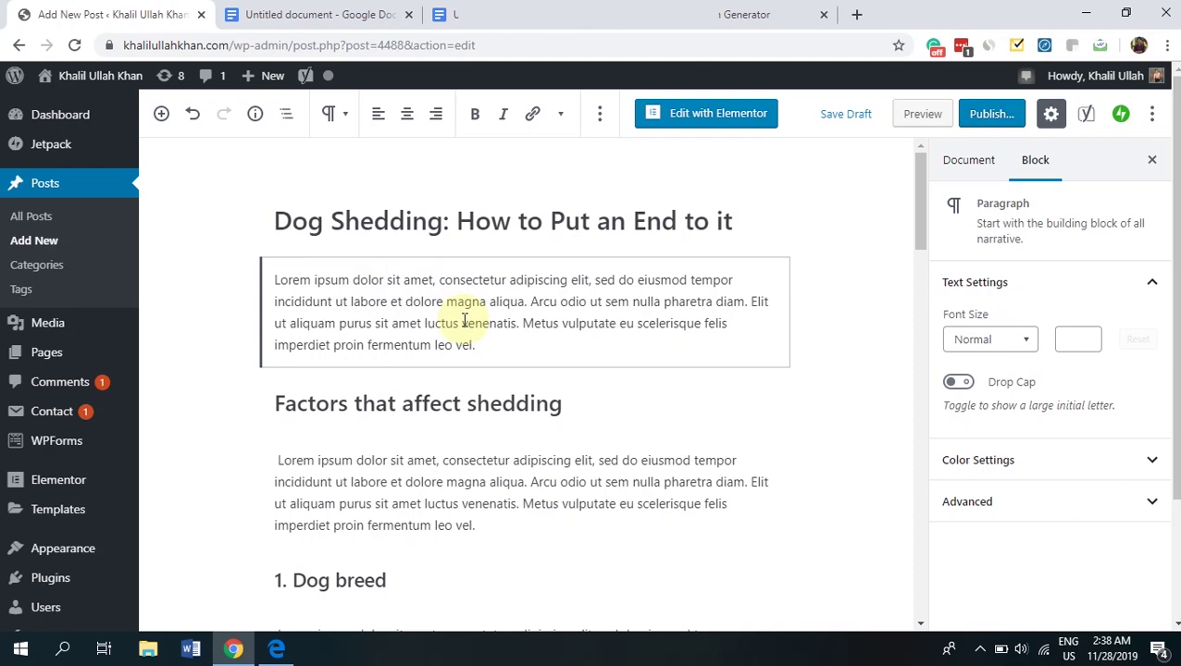
Step: Insert 'Dog shedding' before Arcu in the intro, after venenatis. under Dog breed, and ending the Season paragraph
{"action": "left_click", "coordinate": [530, 305]}
{"action": "type", "text": "Dog "}
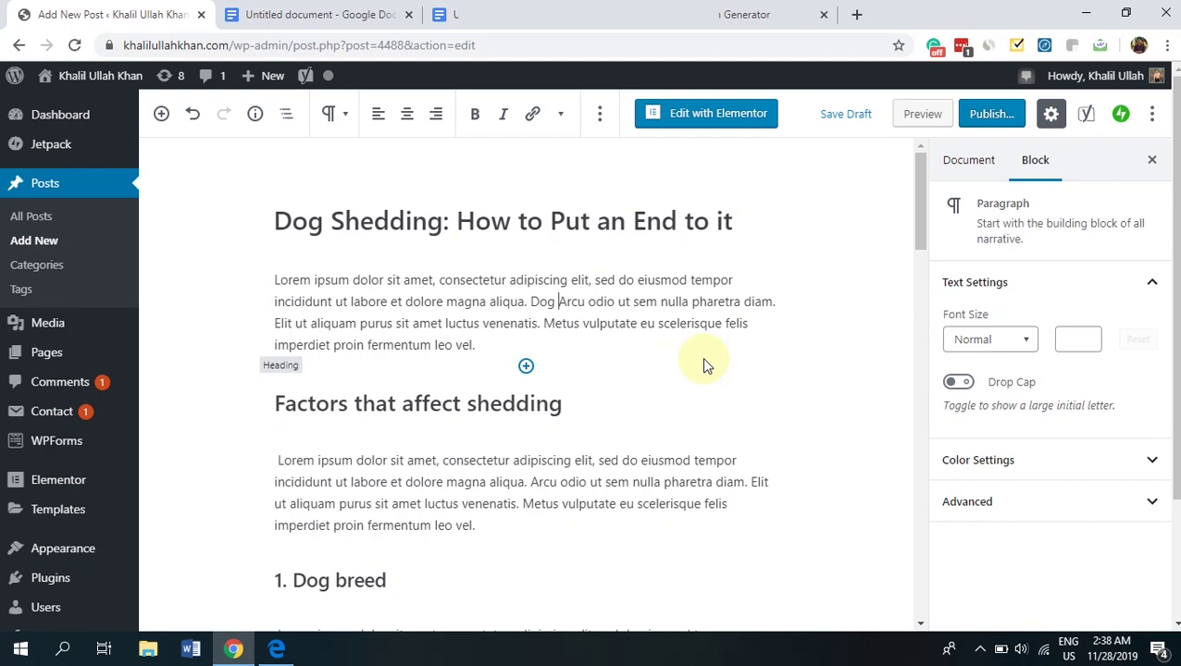
{"action": "type", "text": "shedding"}
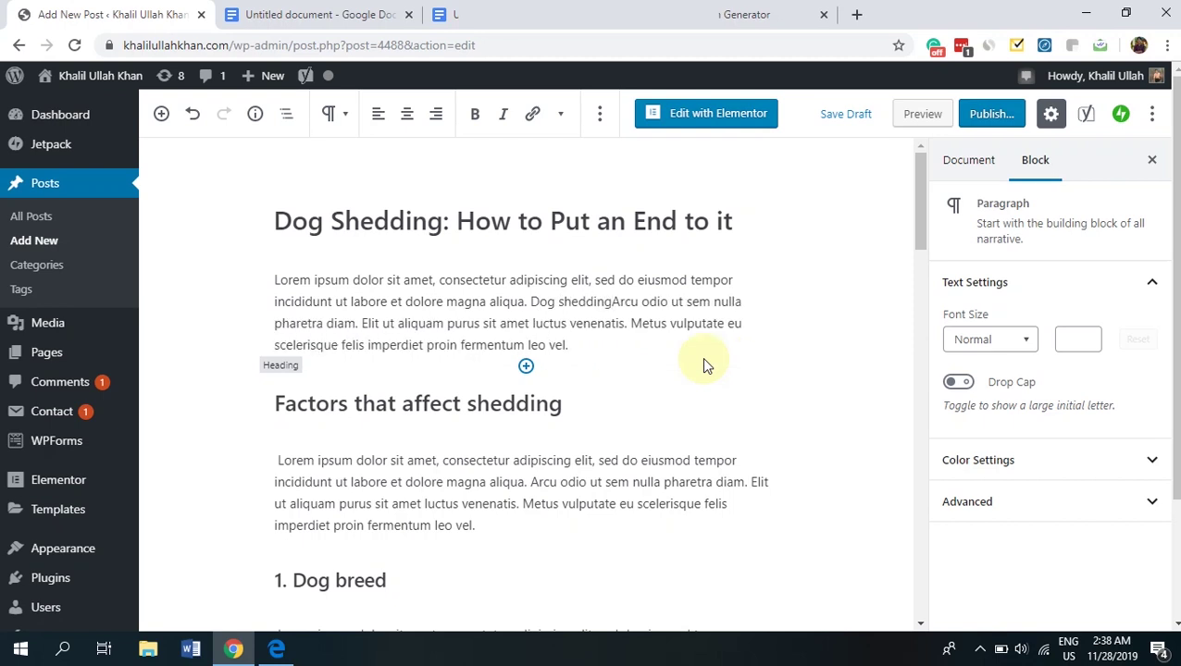
{"action": "left_click_drag", "start_coordinate": [922, 237], "coordinate": [926, 271]}
{"action": "left_click", "coordinate": [521, 446]}
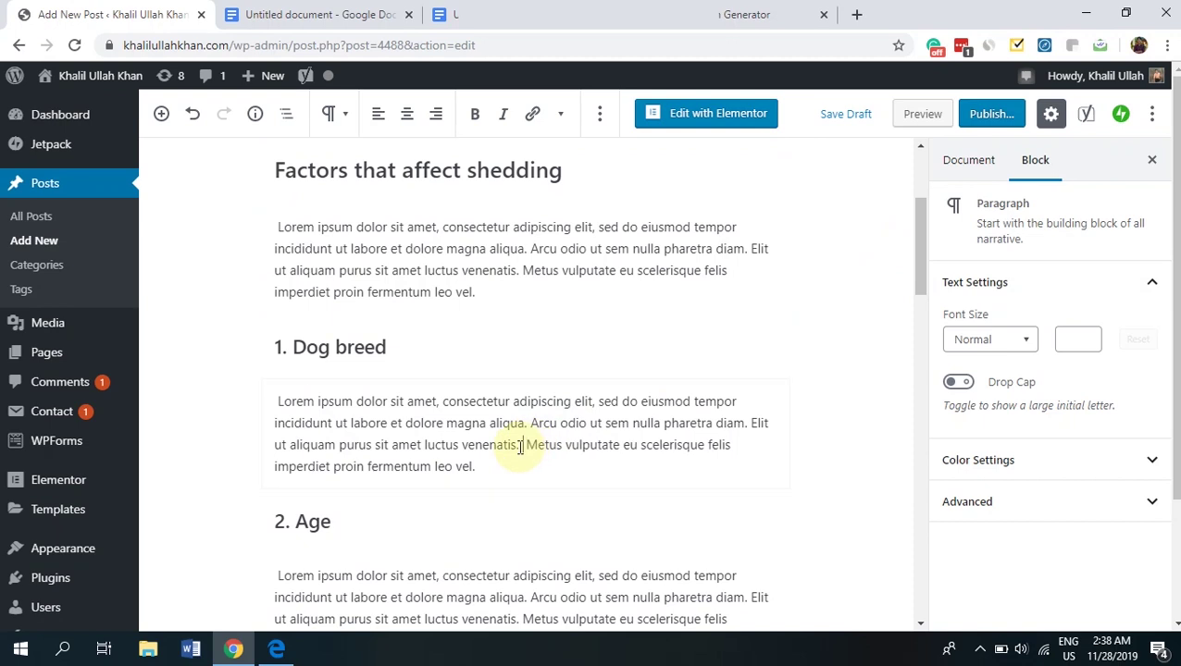
{"action": "type", "text": "Dog shedding"}
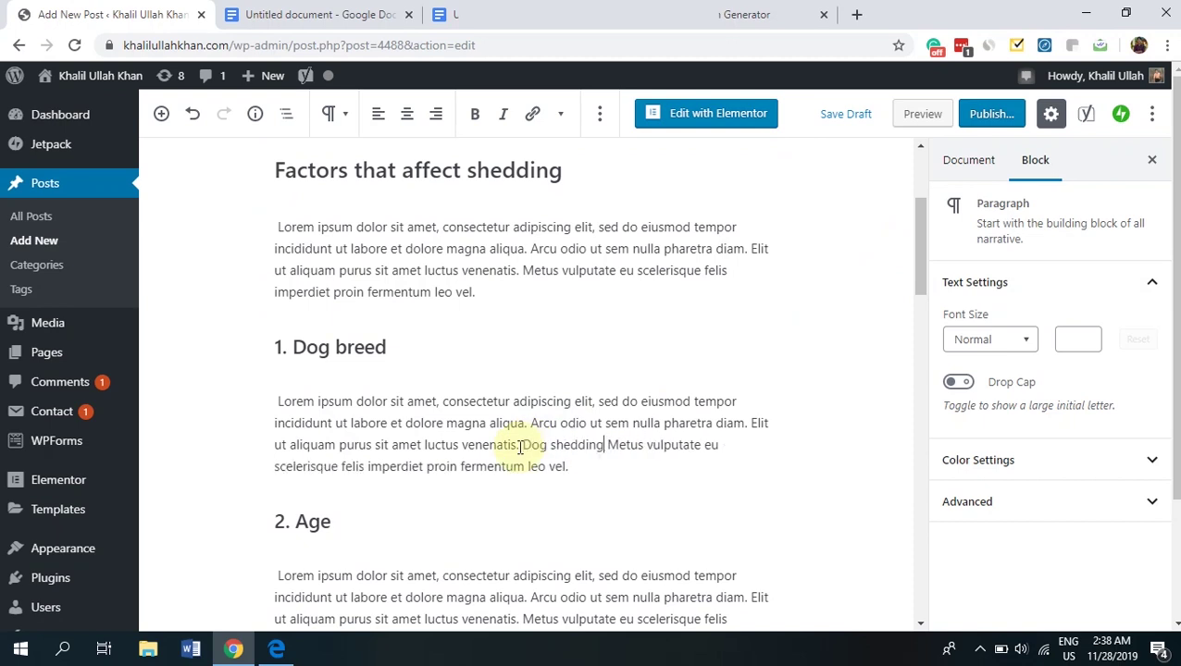
{"action": "left_click_drag", "start_coordinate": [920, 271], "coordinate": [944, 369]}
{"action": "left_click", "coordinate": [522, 241]}
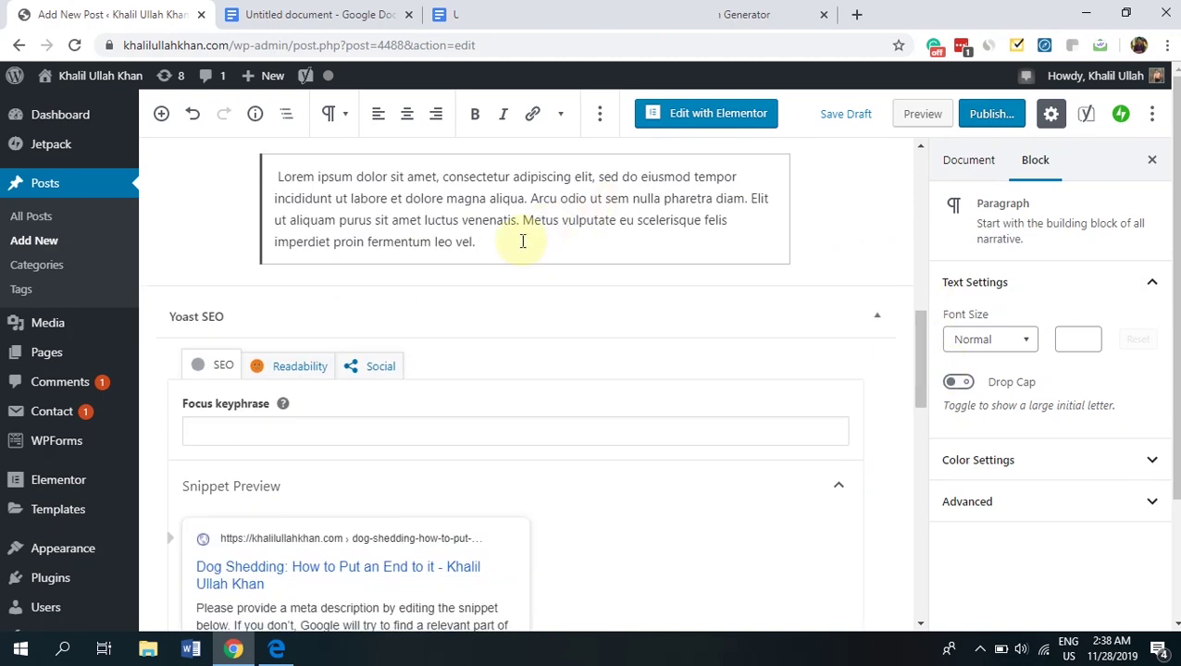
{"action": "type", "text": "Do"}
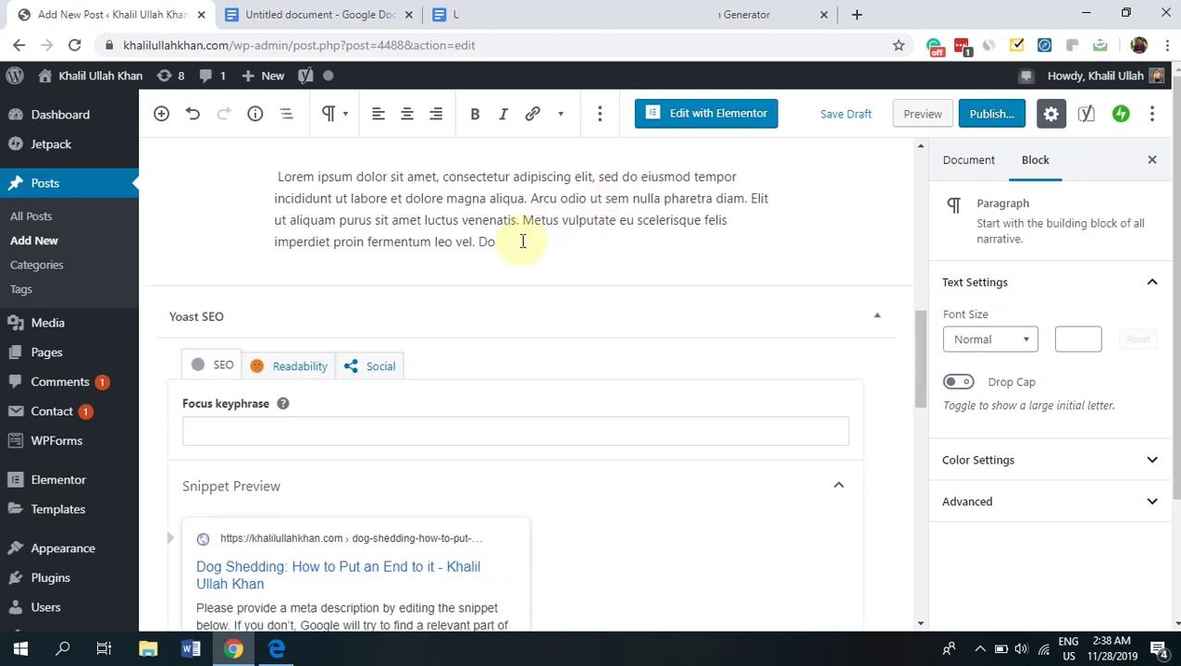
{"action": "type", "text": "g shedding"}
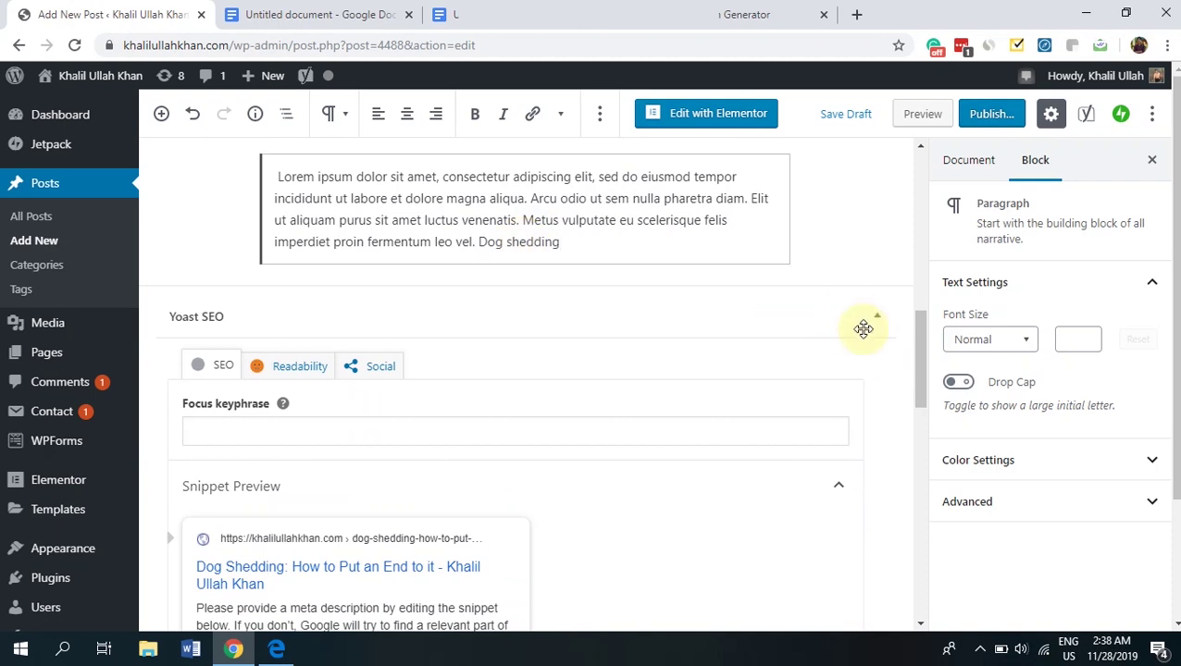
{"action": "left_click_drag", "start_coordinate": [921, 359], "coordinate": [953, 316]}
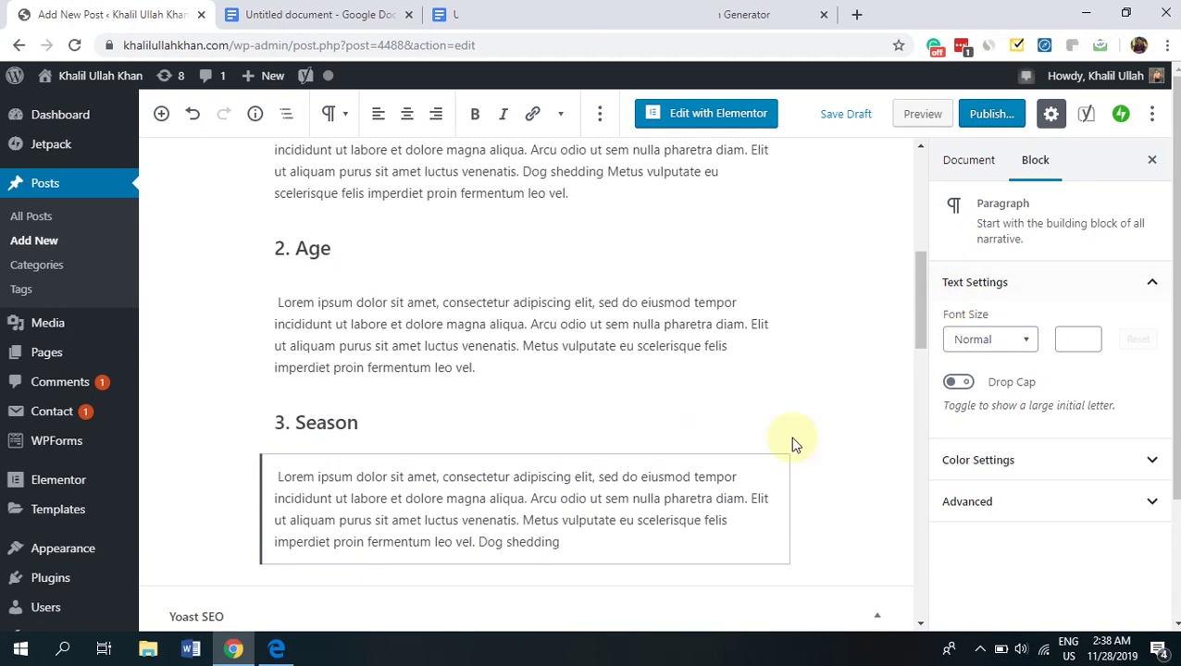
{"action": "left_click_drag", "start_coordinate": [561, 542], "coordinate": [477, 544]}
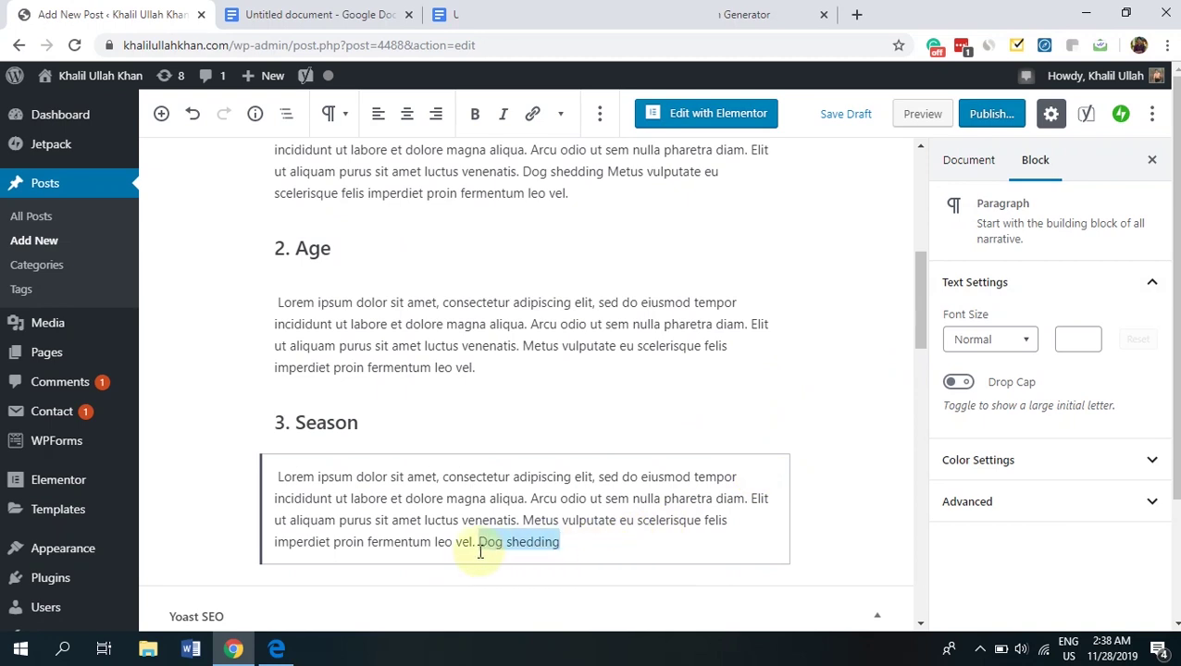
{"action": "left_click", "coordinate": [391, 503]}
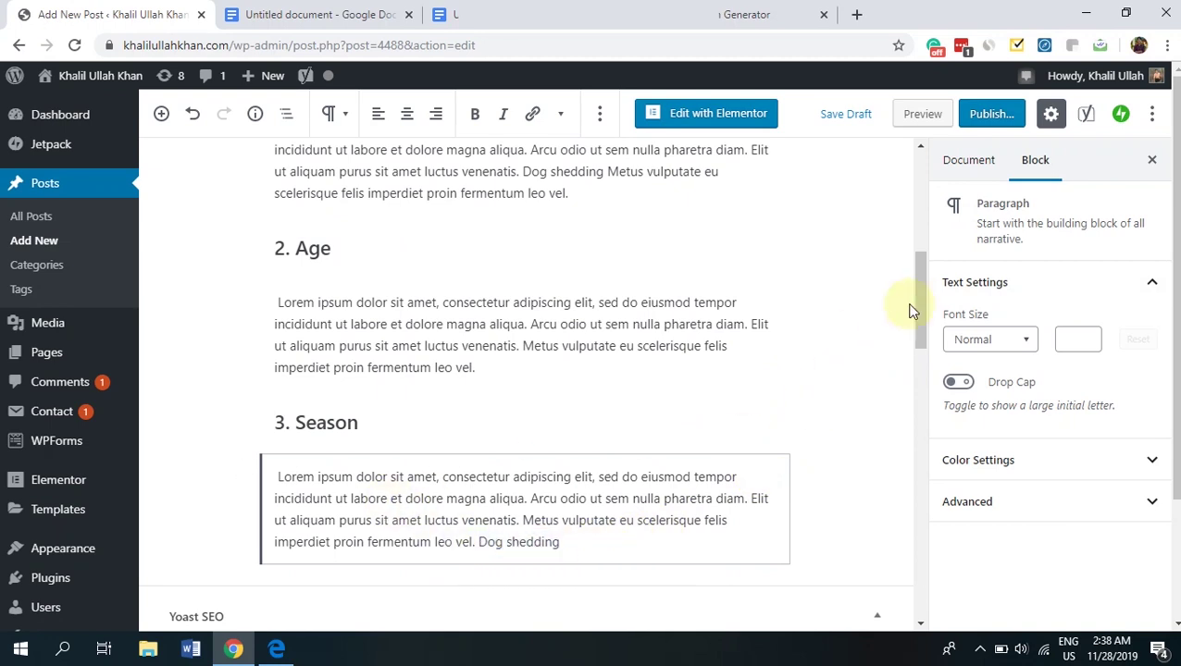
{"action": "left_click_drag", "start_coordinate": [913, 300], "coordinate": [981, 195]}
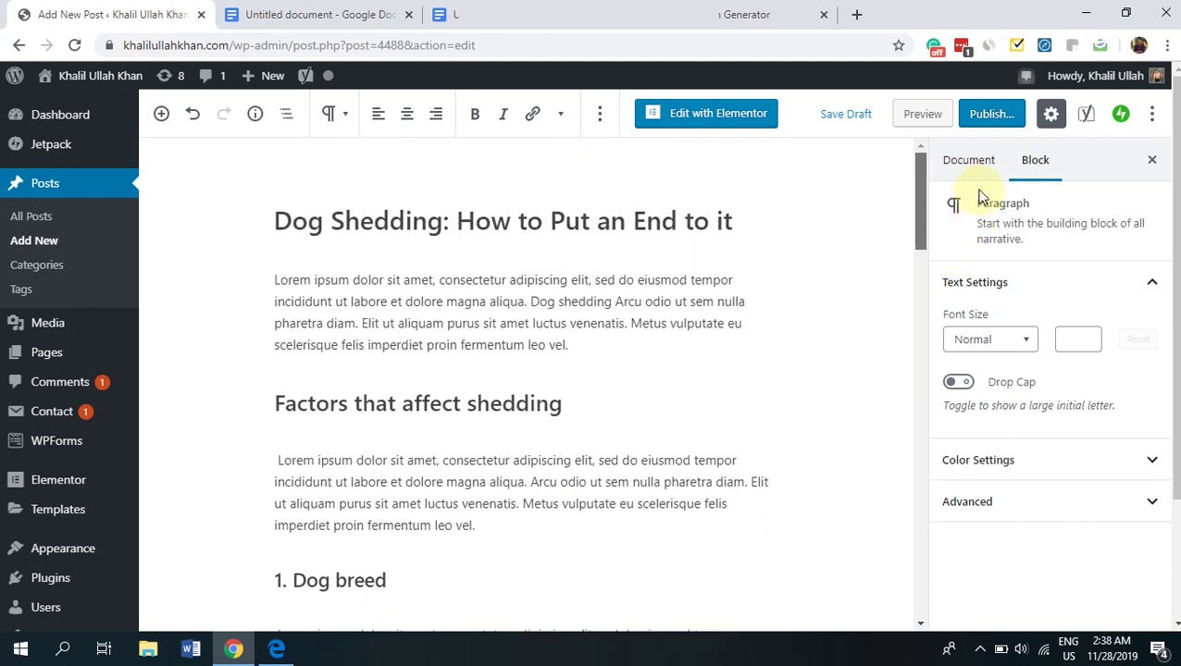
Step: Reword the H2 heading to 'Factors that affect shedding in dogs'
{"action": "left_click", "coordinate": [624, 416]}
{"action": "left_click_drag", "start_coordinate": [922, 230], "coordinate": [920, 264]}
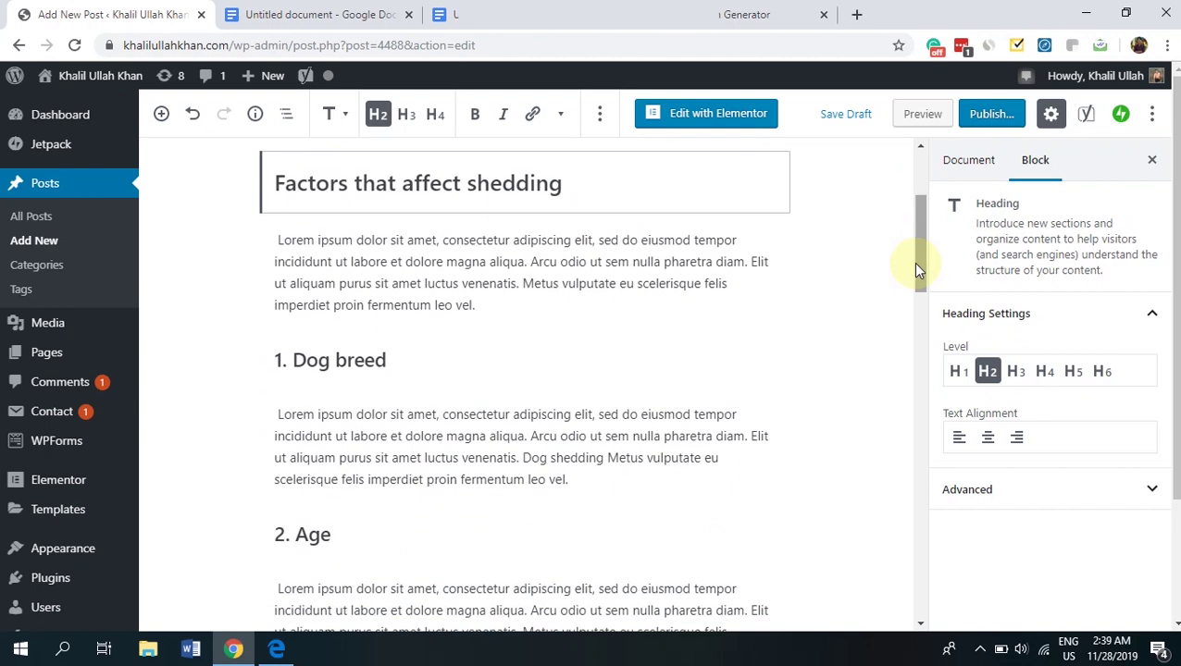
{"action": "left_click", "coordinate": [468, 190]}
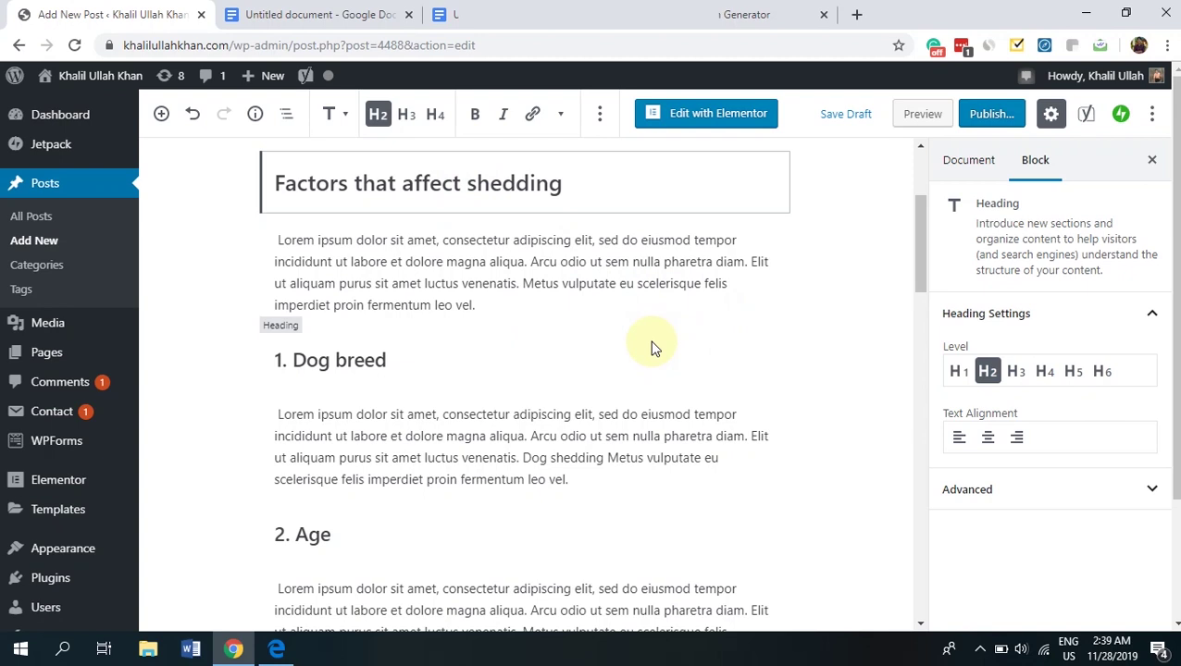
{"action": "type", "text": "dog"}
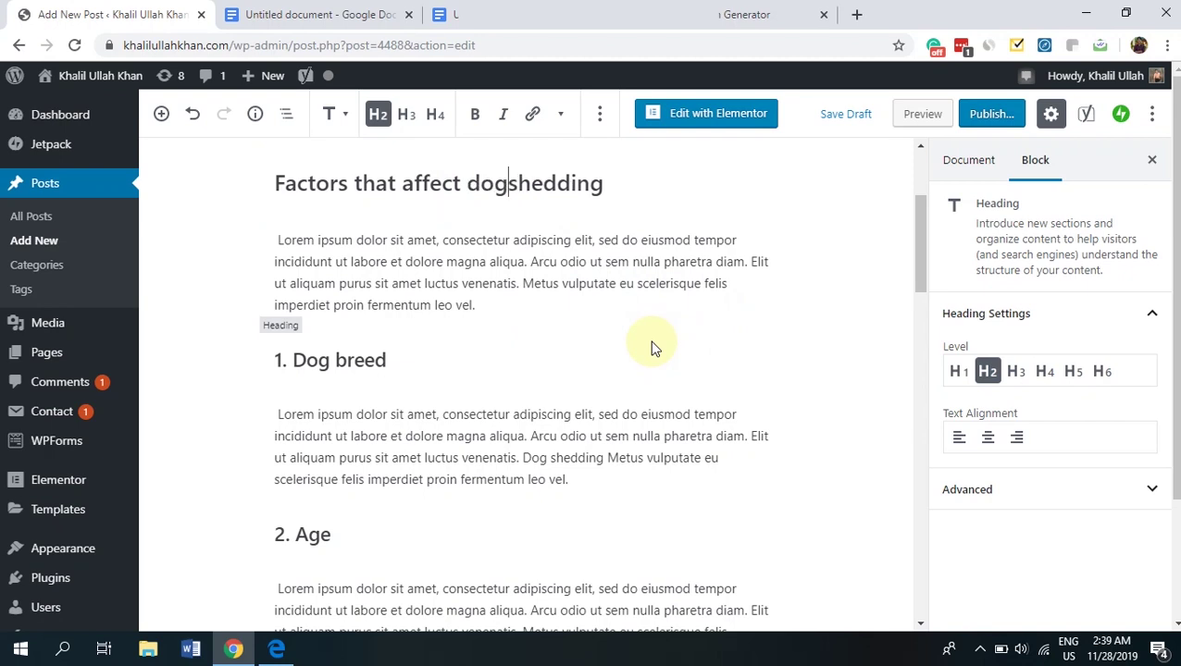
{"action": "left_click_drag", "start_coordinate": [650, 197], "coordinate": [473, 193]}
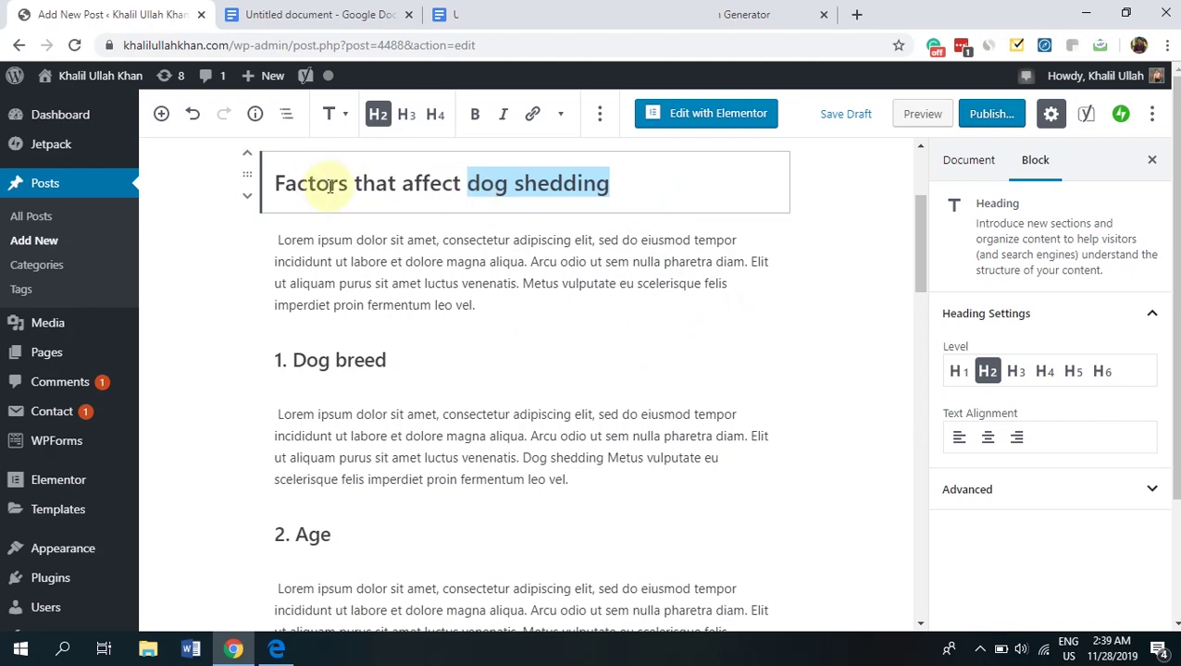
{"action": "left_click", "coordinate": [514, 187]}
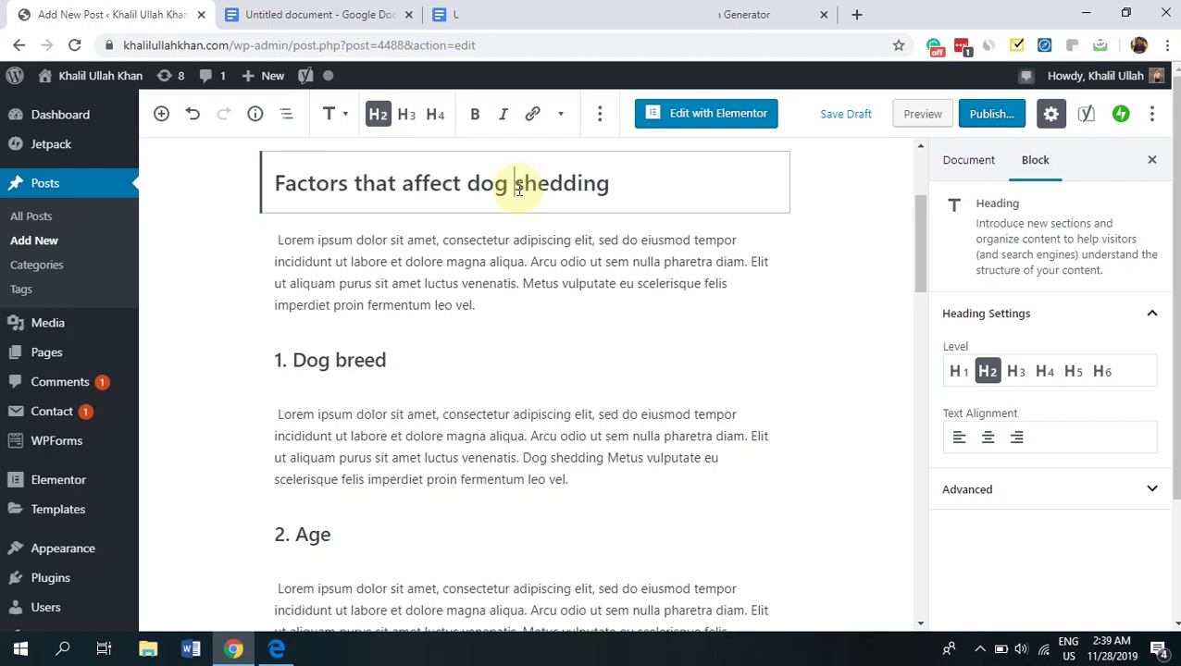
{"action": "key", "text": "BackSpace"}
{"action": "key", "text": "BackSpace"}
{"action": "key", "text": "BackSpace"}
{"action": "key", "text": "BackSpace"}
{"action": "key", "text": "BackSpace"}
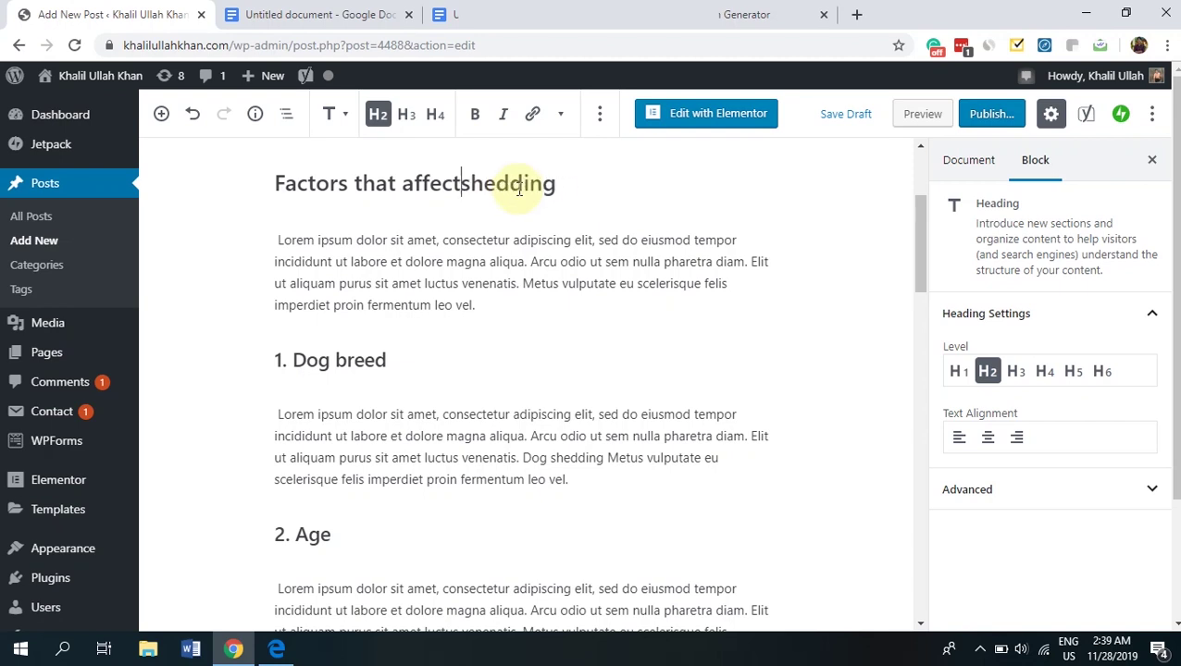
{"action": "type", "text": "shedding"}
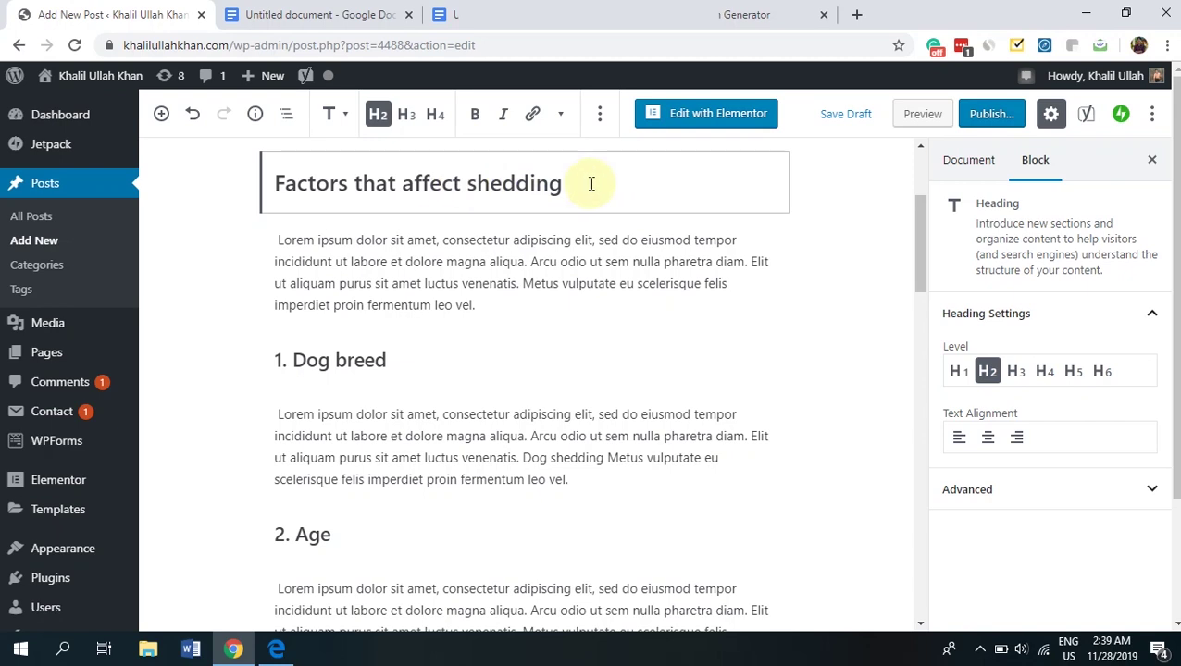
{"action": "type", "text": " in dogs"}
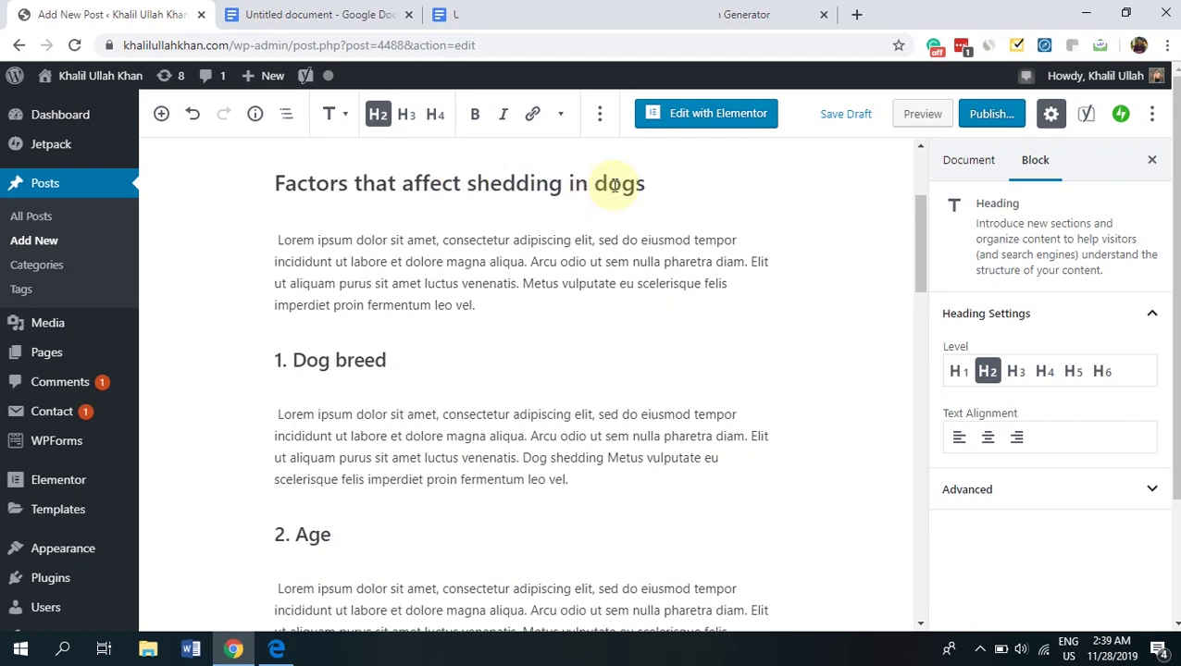
Step: Highlight 'shedding in dogs' in the heading to check it, then return to the intro paragraph
{"action": "left_click_drag", "start_coordinate": [662, 197], "coordinate": [474, 186]}
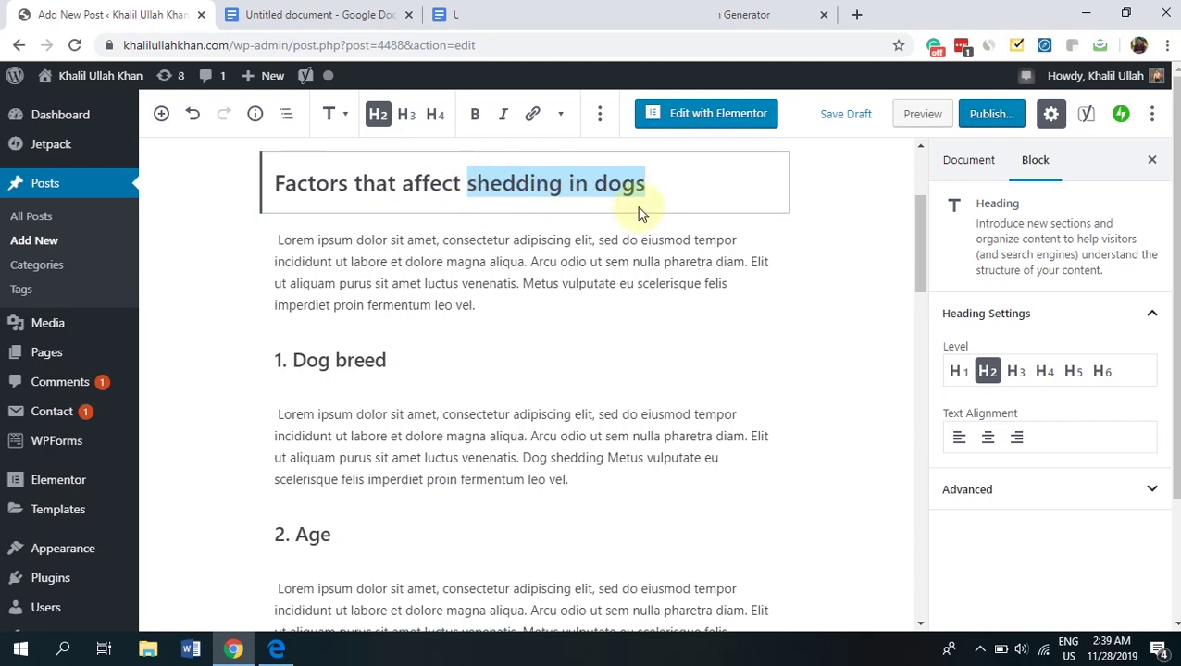
{"action": "left_click", "coordinate": [678, 196]}
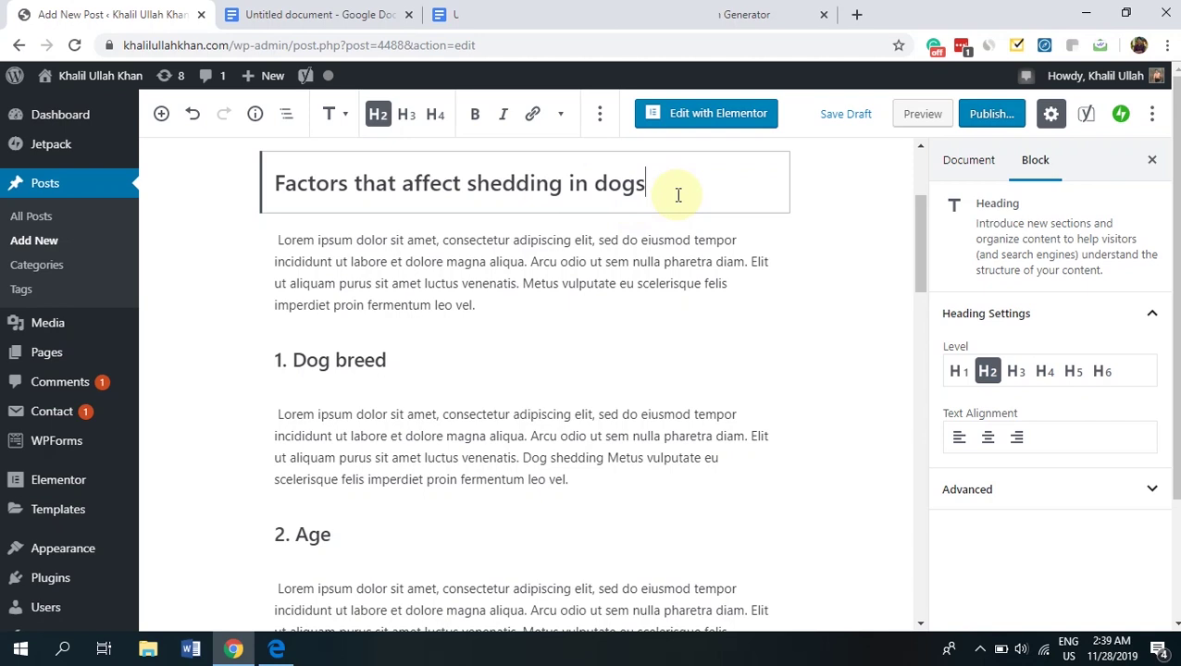
{"action": "left_click_drag", "start_coordinate": [920, 245], "coordinate": [926, 176]}
{"action": "left_click", "coordinate": [667, 343]}
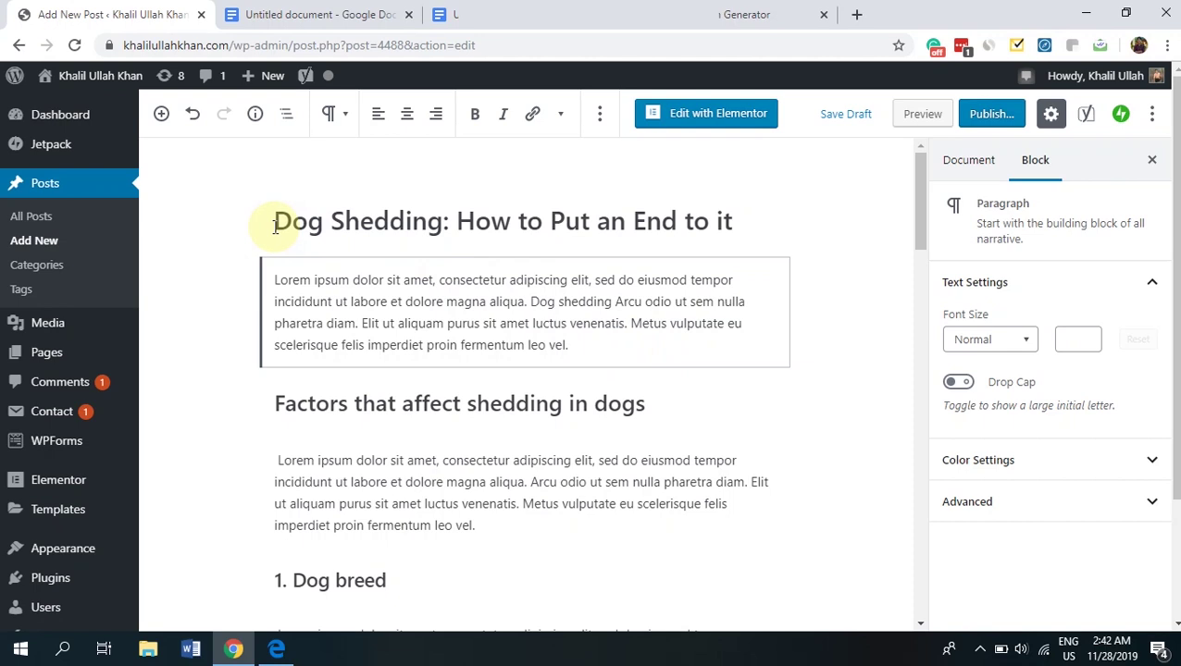
Step: Highlight 'Dog Shedding' in the post title, then switch to the Edge search results
{"action": "left_click_drag", "start_coordinate": [274, 224], "coordinate": [442, 229]}
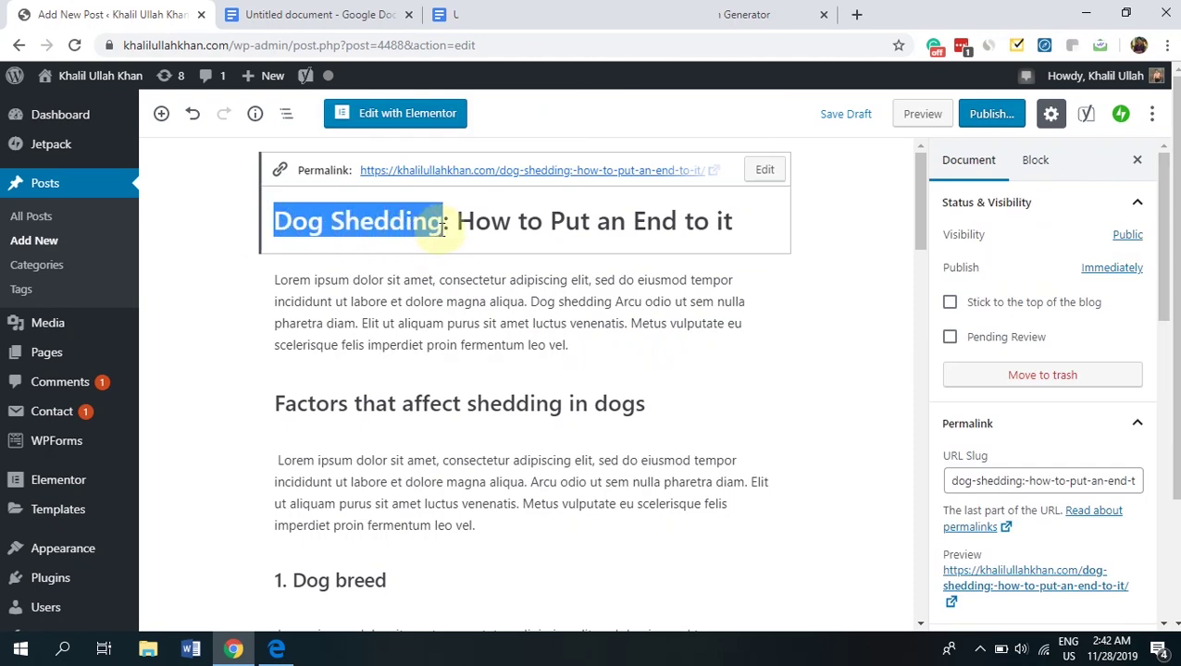
{"action": "left_click", "coordinate": [574, 343]}
{"action": "left_click", "coordinate": [276, 649]}
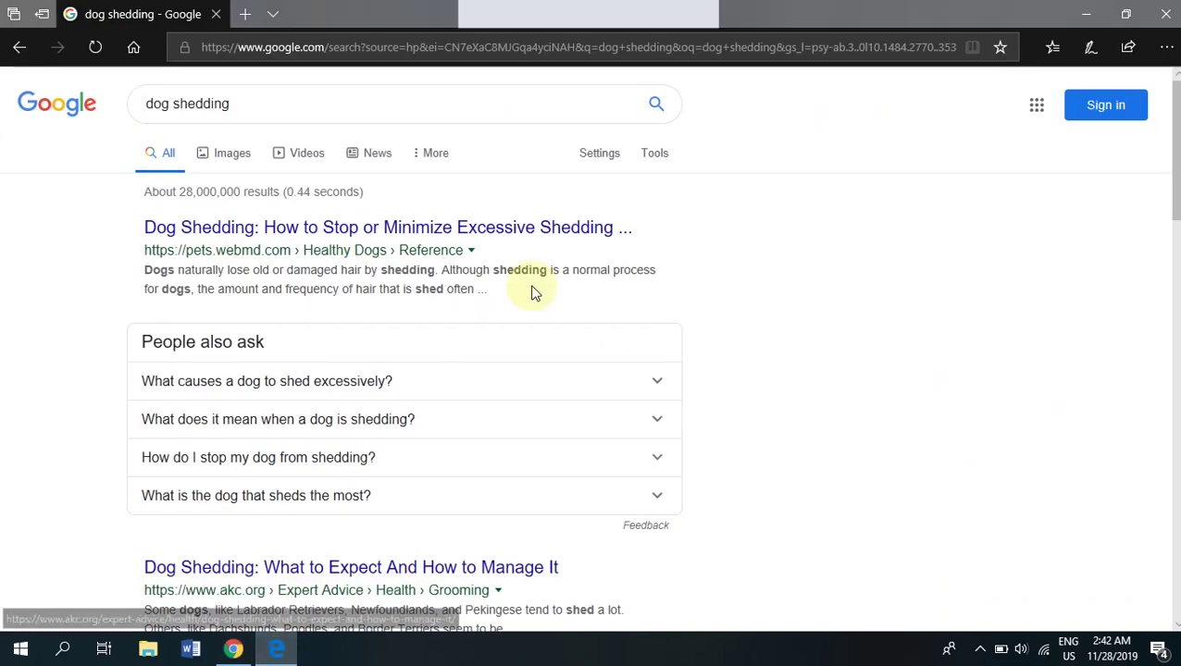
Step: Scroll the dog shedding results down to the 'Searches related to dog shedding' section
{"action": "left_click_drag", "start_coordinate": [239, 105], "coordinate": [148, 105]}
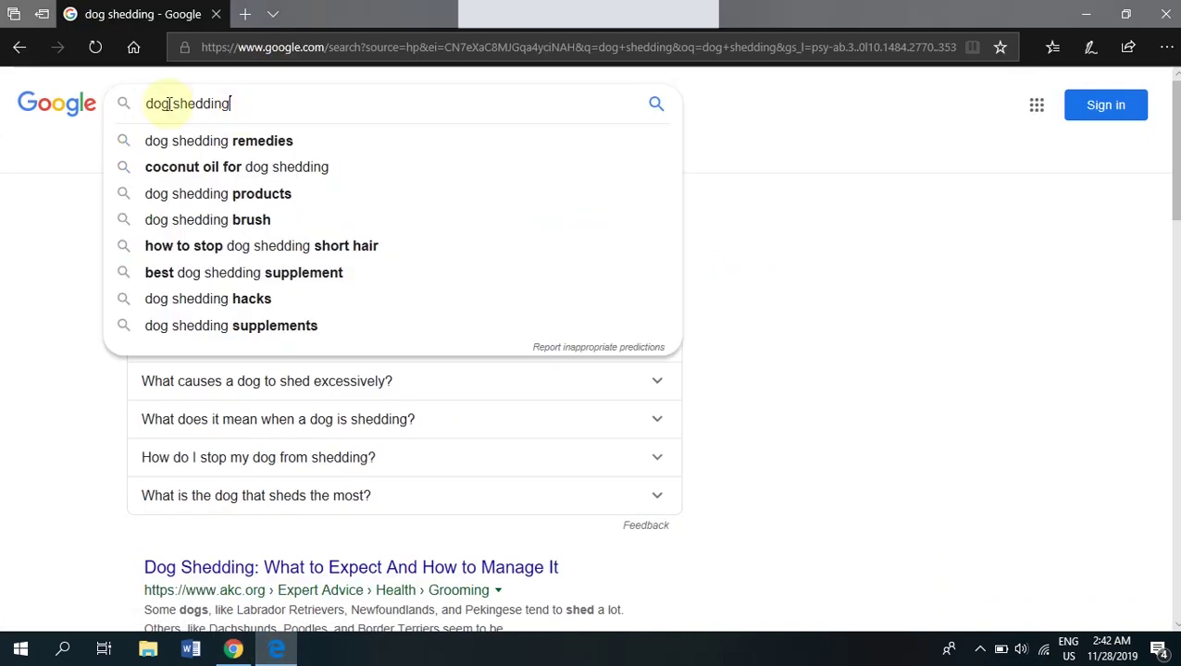
{"action": "left_click", "coordinate": [755, 194]}
{"action": "scroll", "coordinate": [1162, 211], "scroll_direction": "down", "scroll_amount": 3}
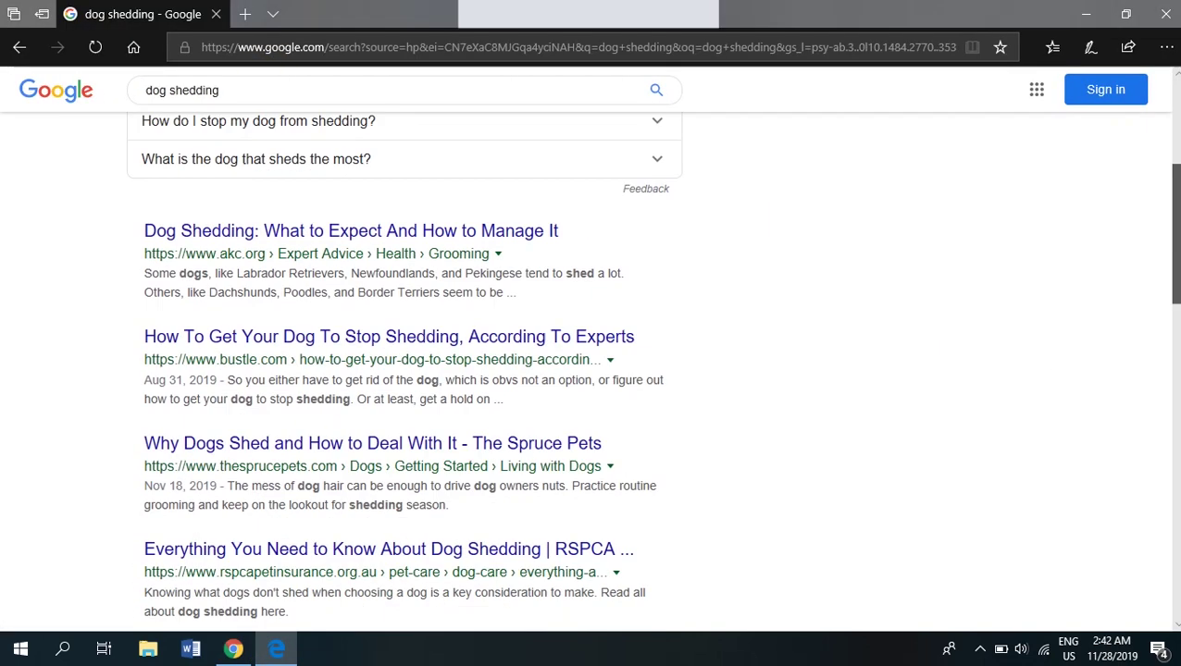
{"action": "scroll", "coordinate": [592, 370], "scroll_direction": "down", "scroll_amount": 10}
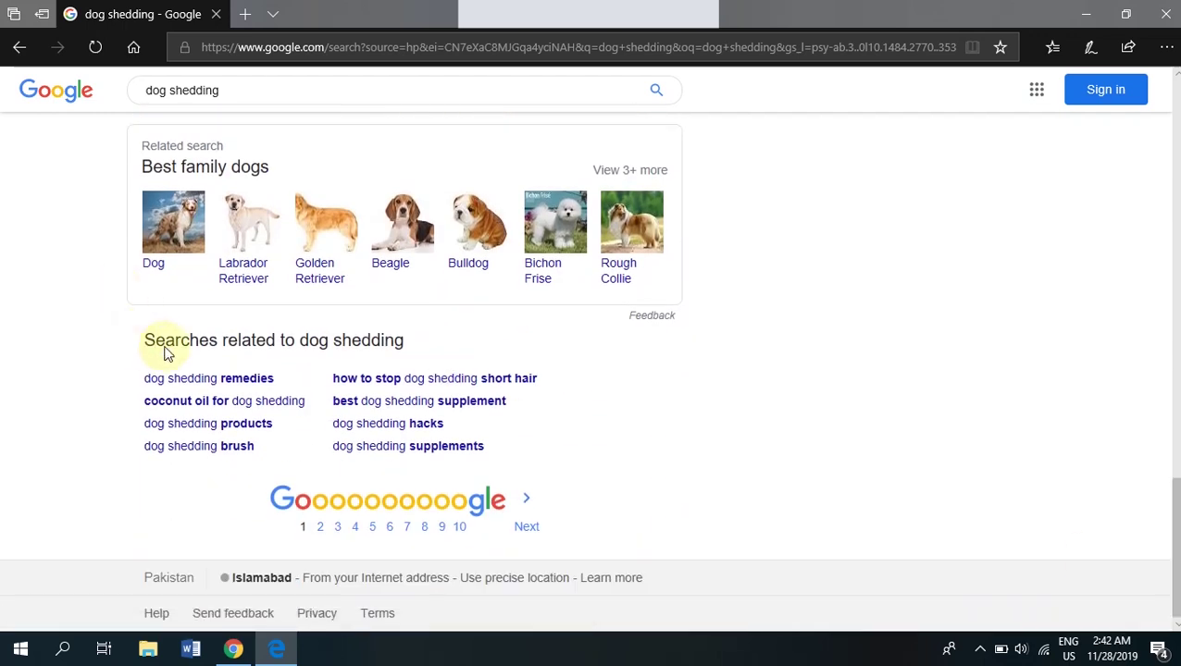
{"action": "left_click_drag", "start_coordinate": [164, 350], "coordinate": [422, 351]}
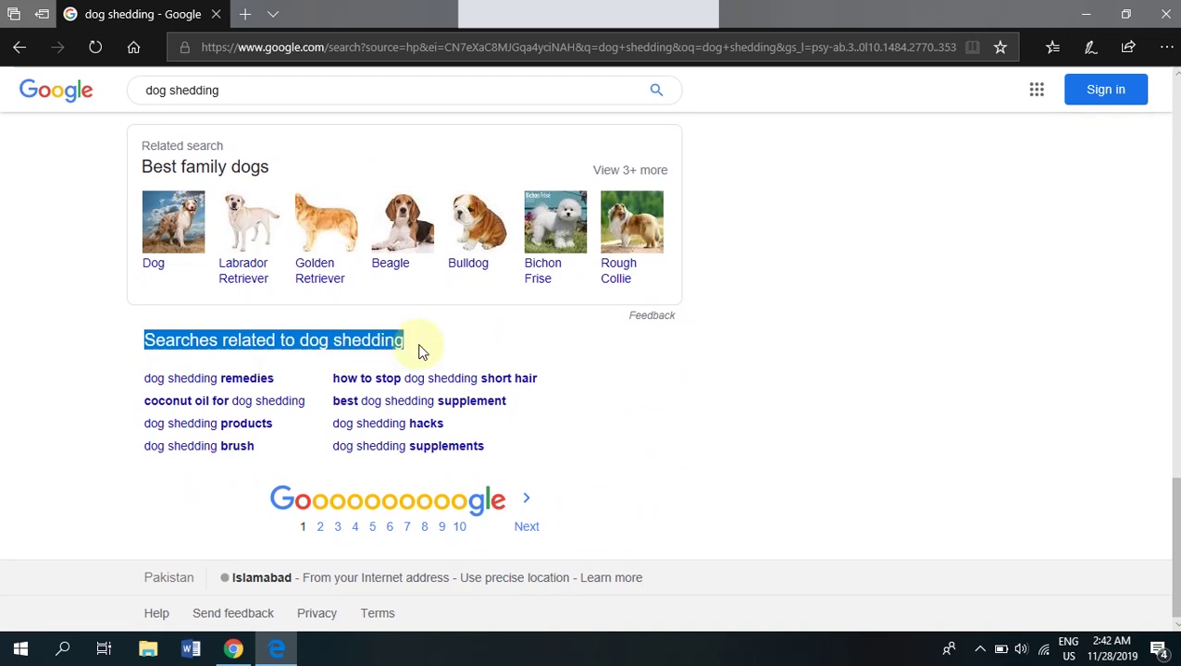
Step: Select the eight related searches, from remedies through supplements
{"action": "left_click_drag", "start_coordinate": [119, 375], "coordinate": [643, 459]}
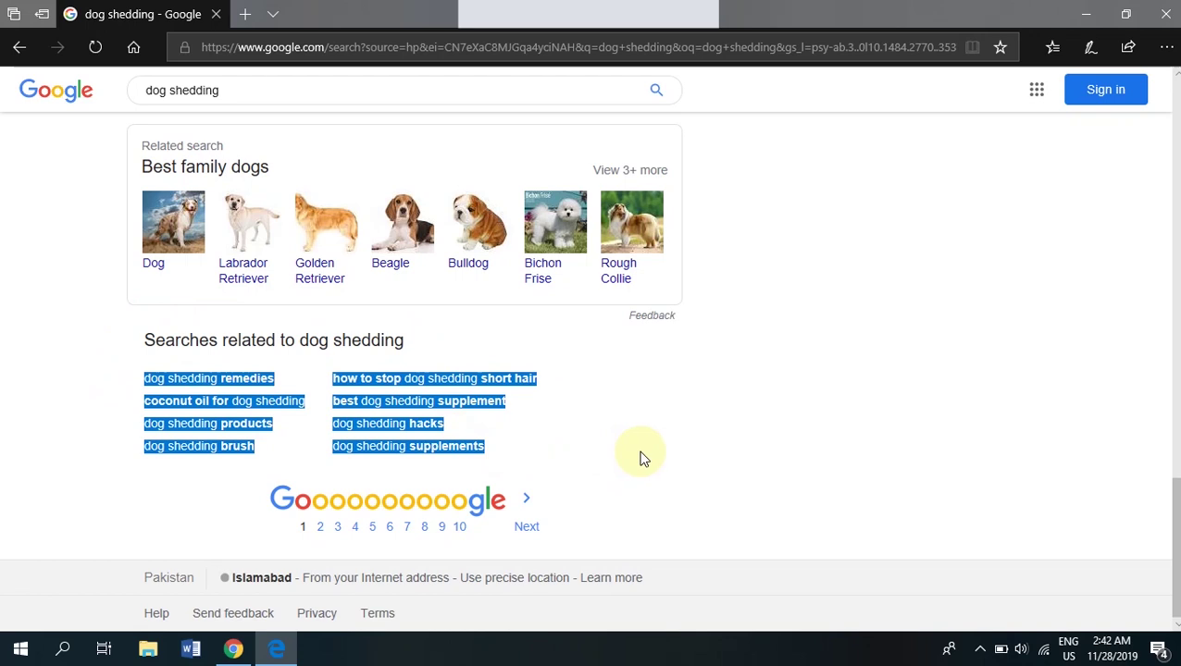
{"action": "left_click", "coordinate": [644, 459]}
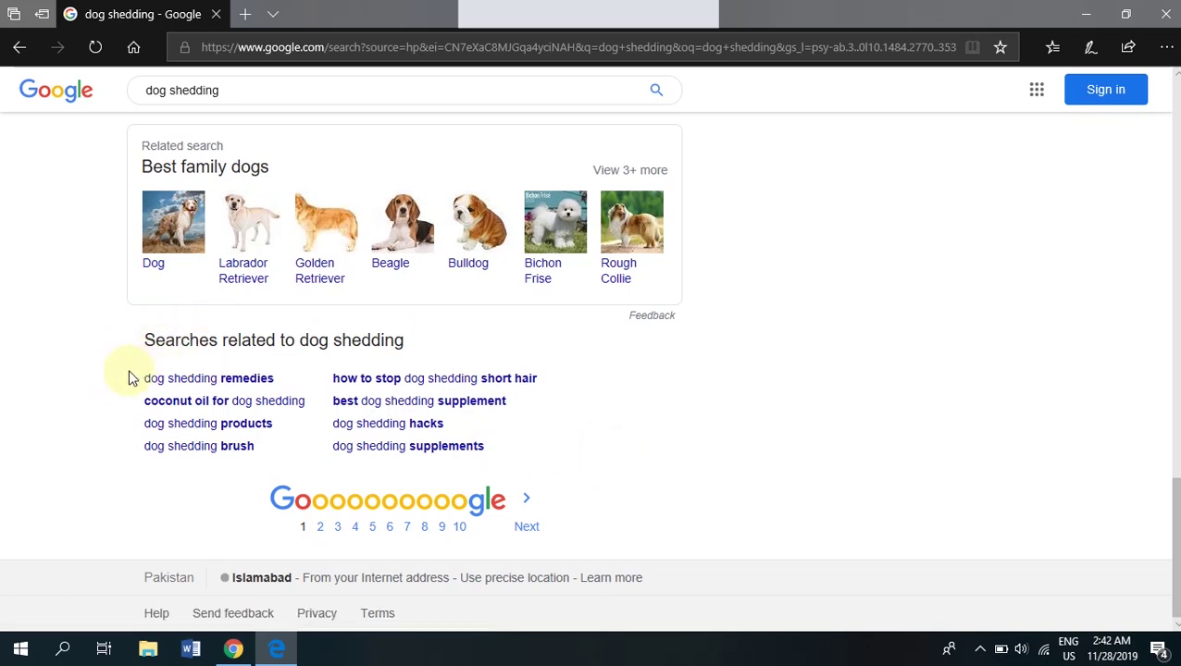
{"action": "left_click_drag", "start_coordinate": [130, 379], "coordinate": [572, 462]}
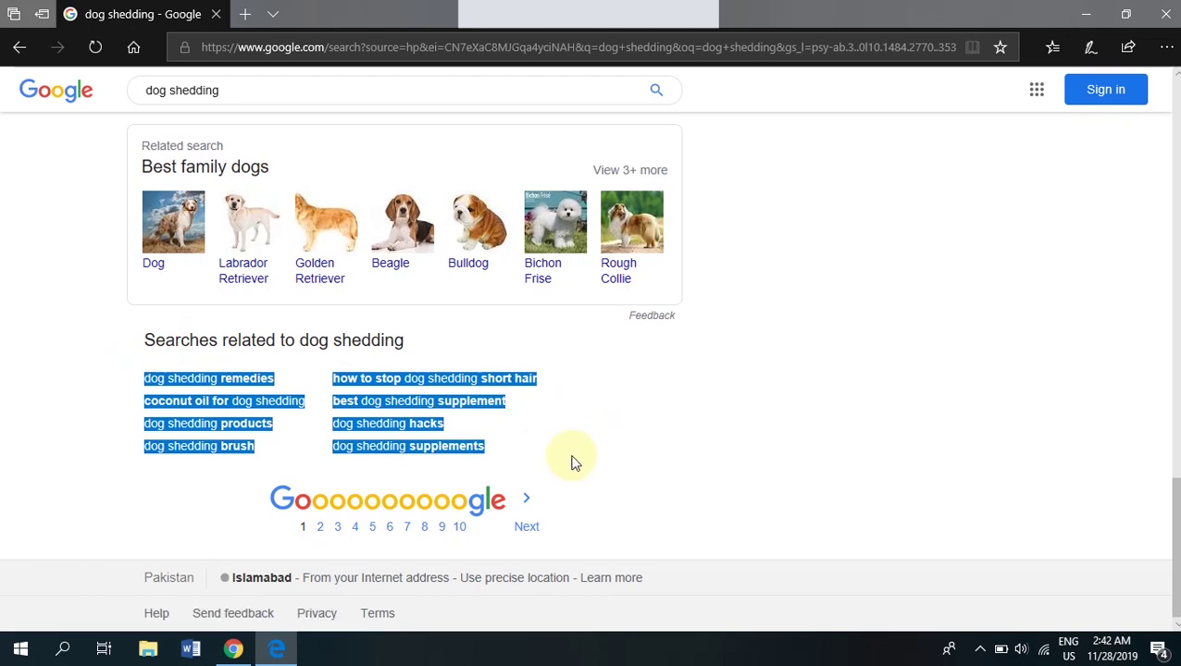
{"action": "left_click", "coordinate": [572, 463]}
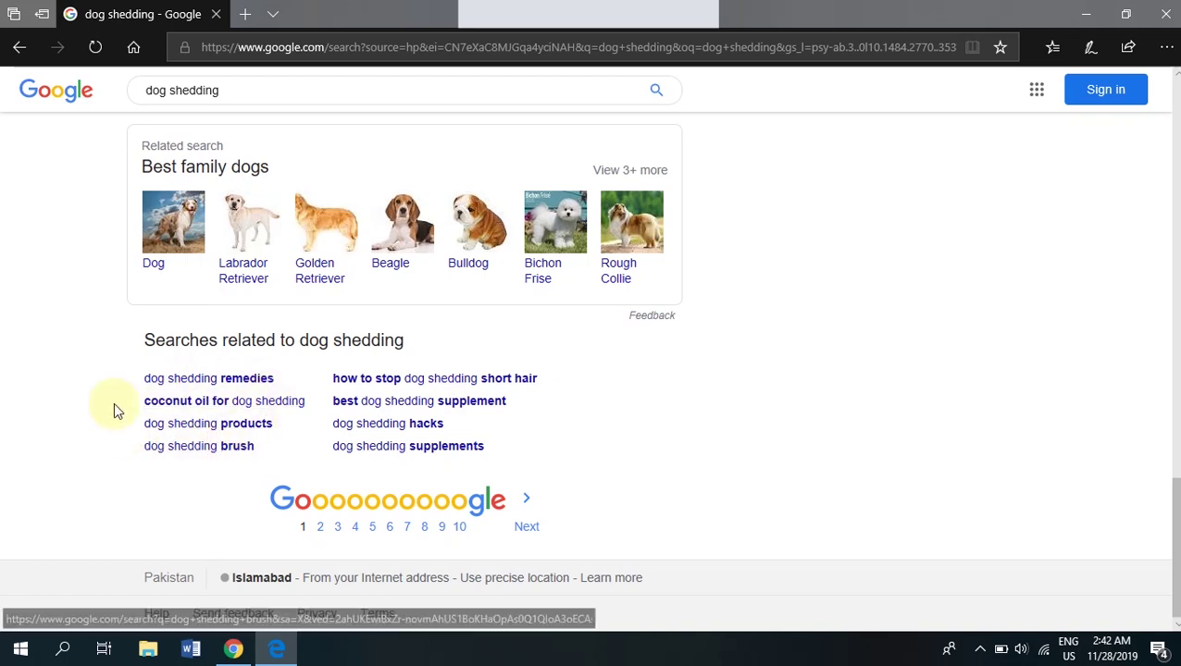
{"action": "left_click_drag", "start_coordinate": [121, 370], "coordinate": [541, 461]}
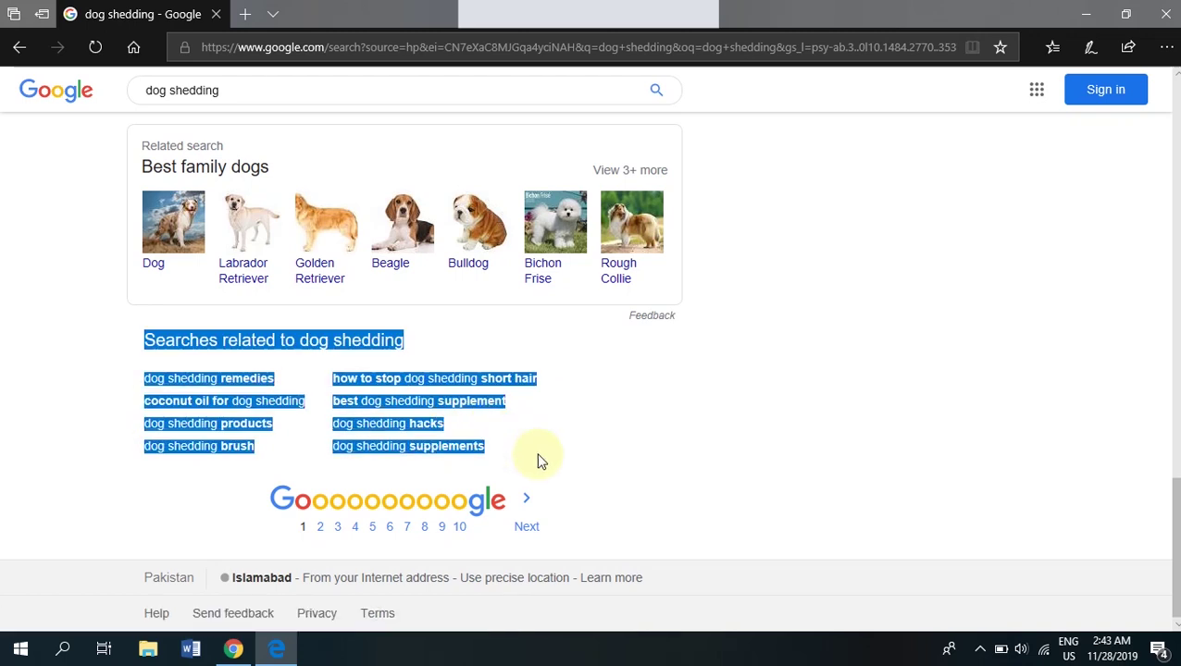
{"action": "left_click", "coordinate": [541, 461]}
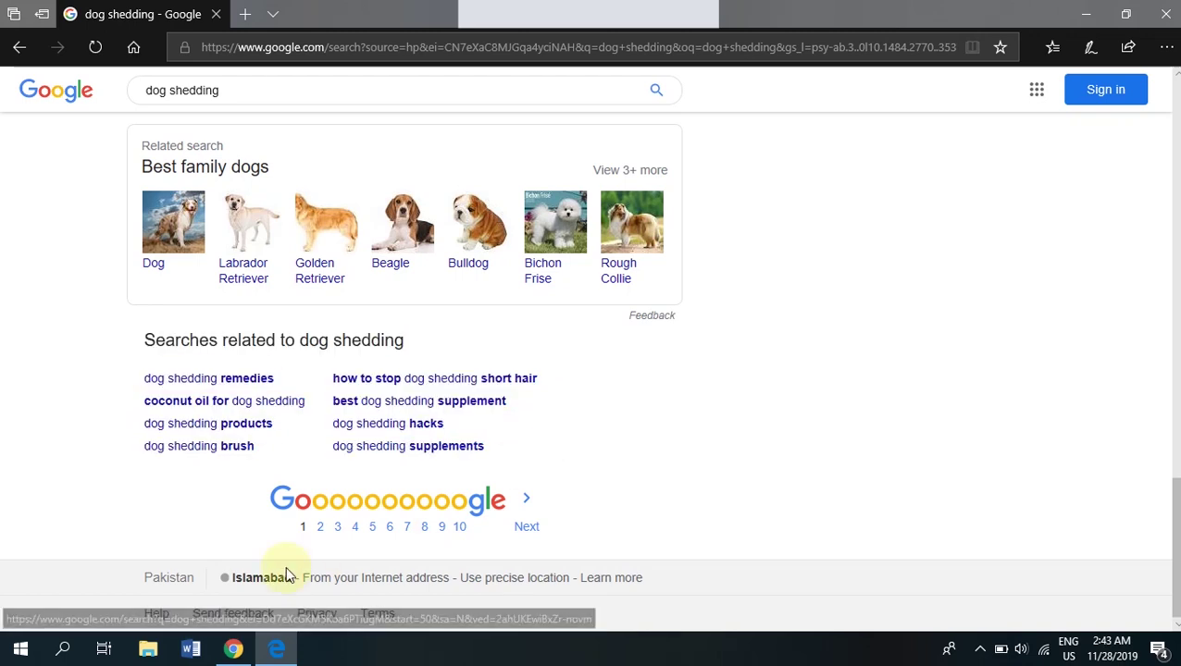
Step: In the Docs keyword list, cut the first entry 'dog shedding remedies'
{"action": "left_click", "coordinate": [234, 650]}
{"action": "left_click", "coordinate": [330, 14]}
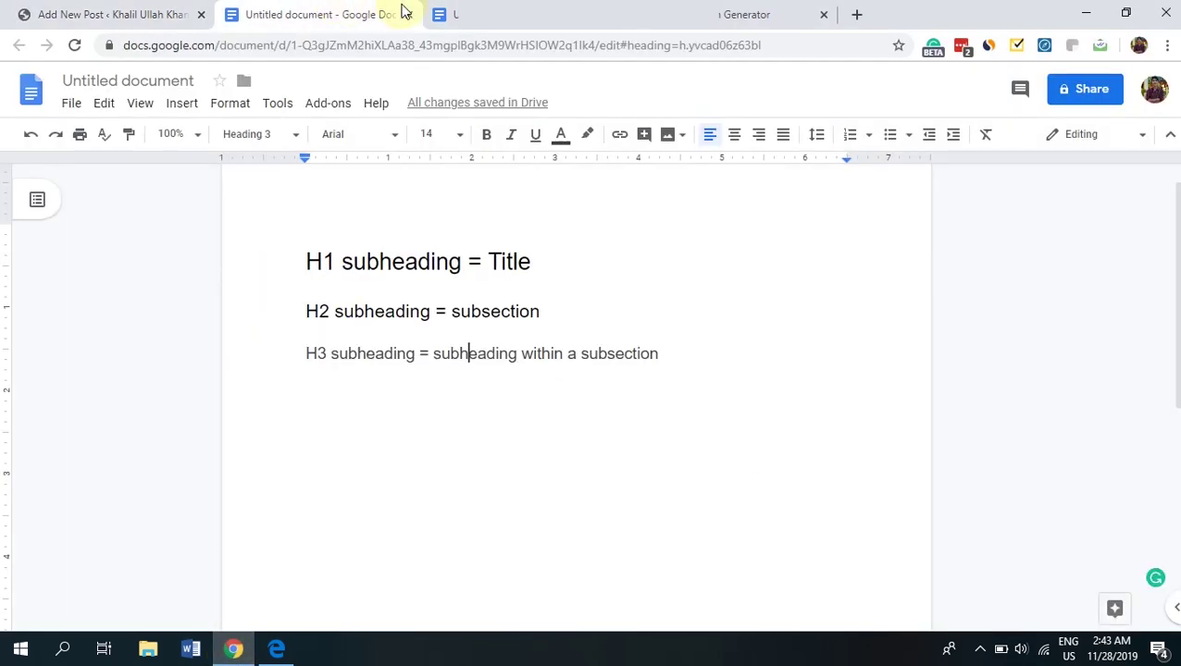
{"action": "left_click", "coordinate": [450, 14]}
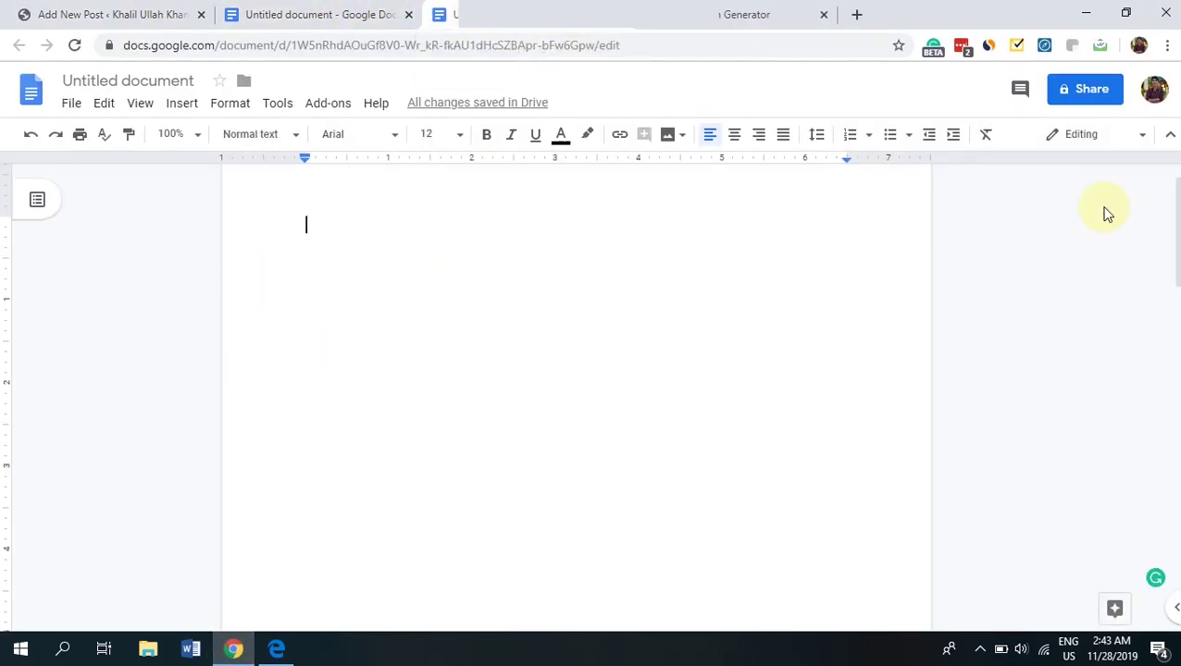
{"action": "scroll", "coordinate": [1107, 214], "scroll_direction": "down", "scroll_amount": 10}
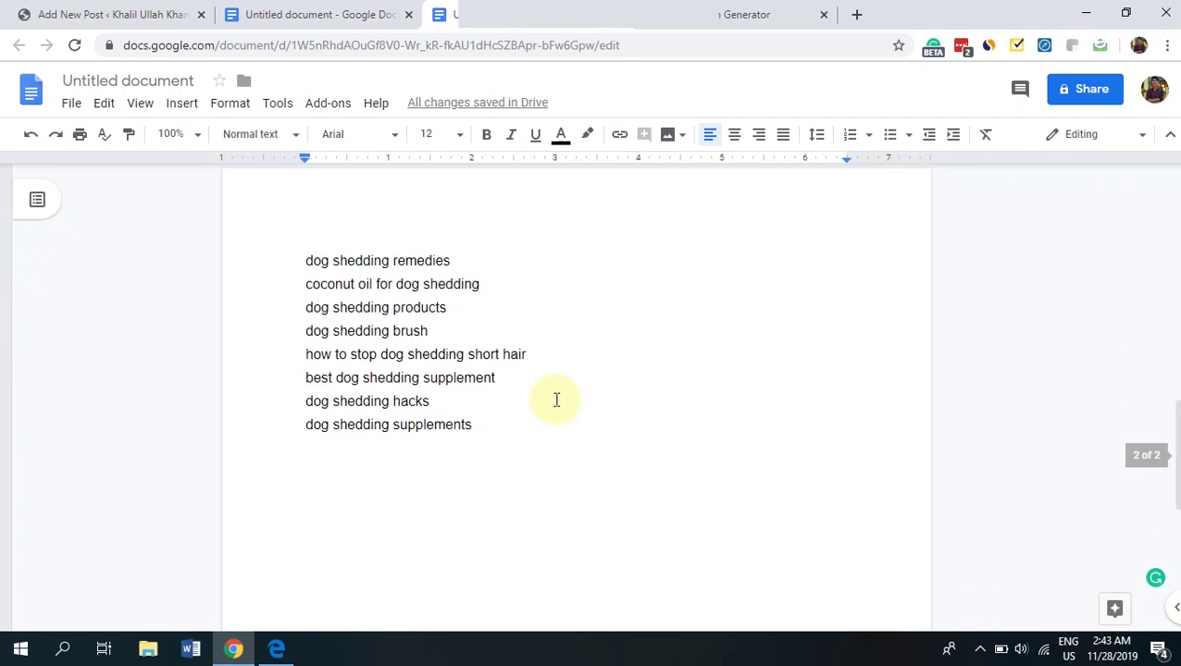
{"action": "left_click_drag", "start_coordinate": [485, 425], "coordinate": [537, 422]}
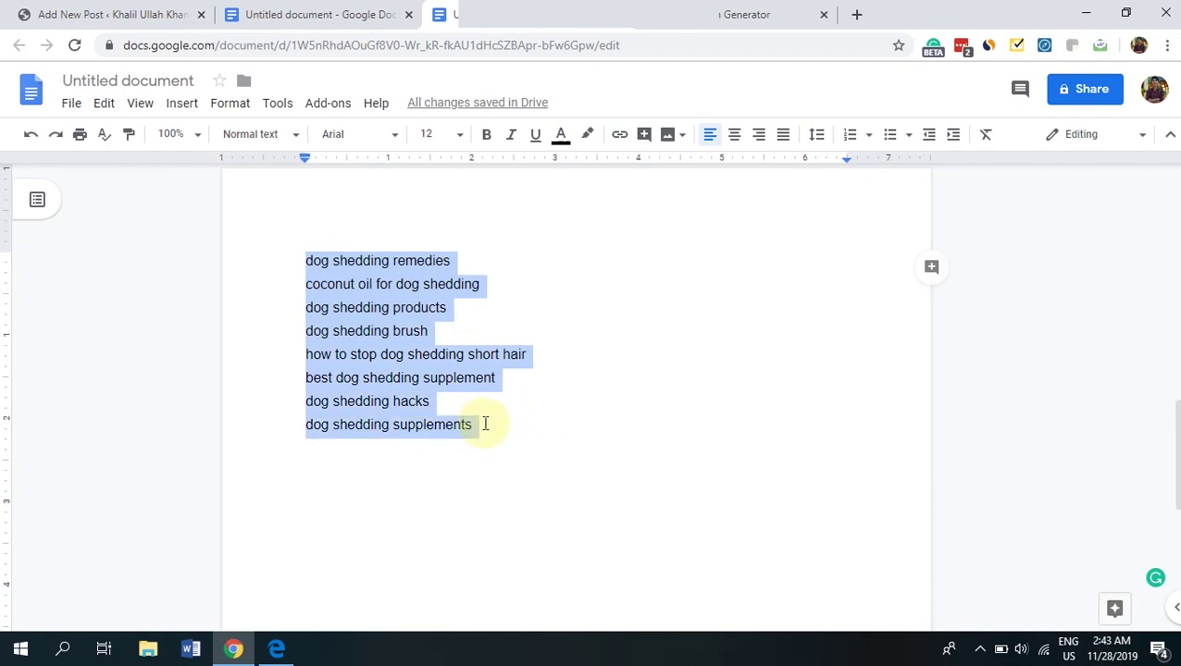
{"action": "left_click", "coordinate": [473, 263]}
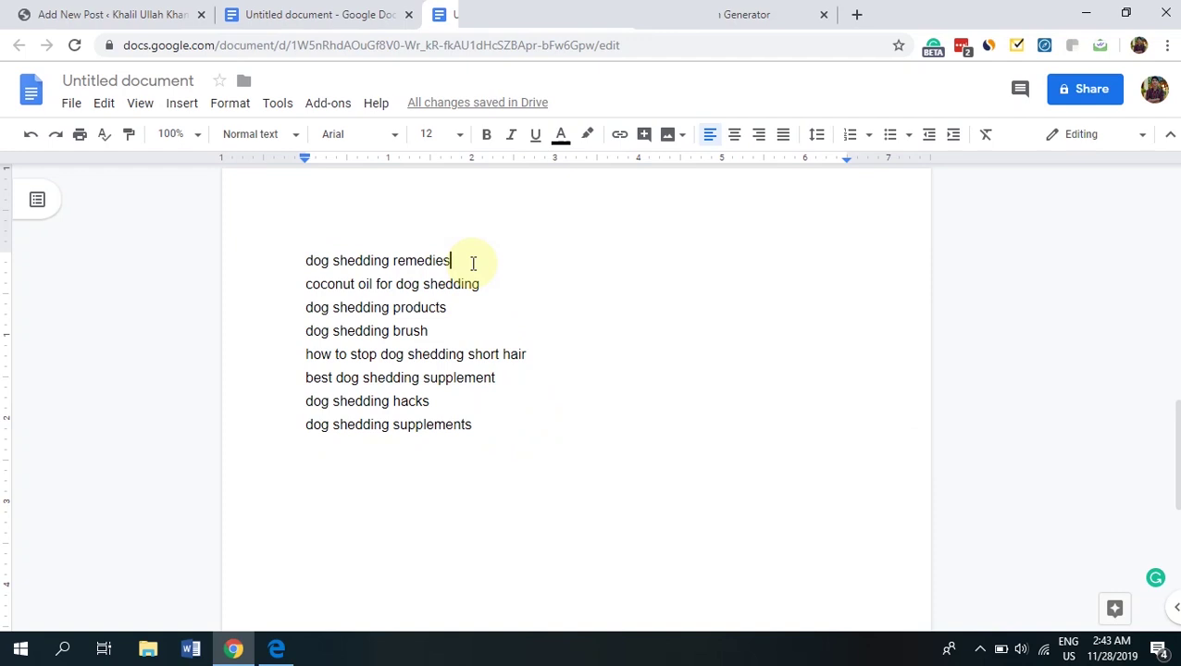
{"action": "left_click_drag", "start_coordinate": [473, 263], "coordinate": [285, 264]}
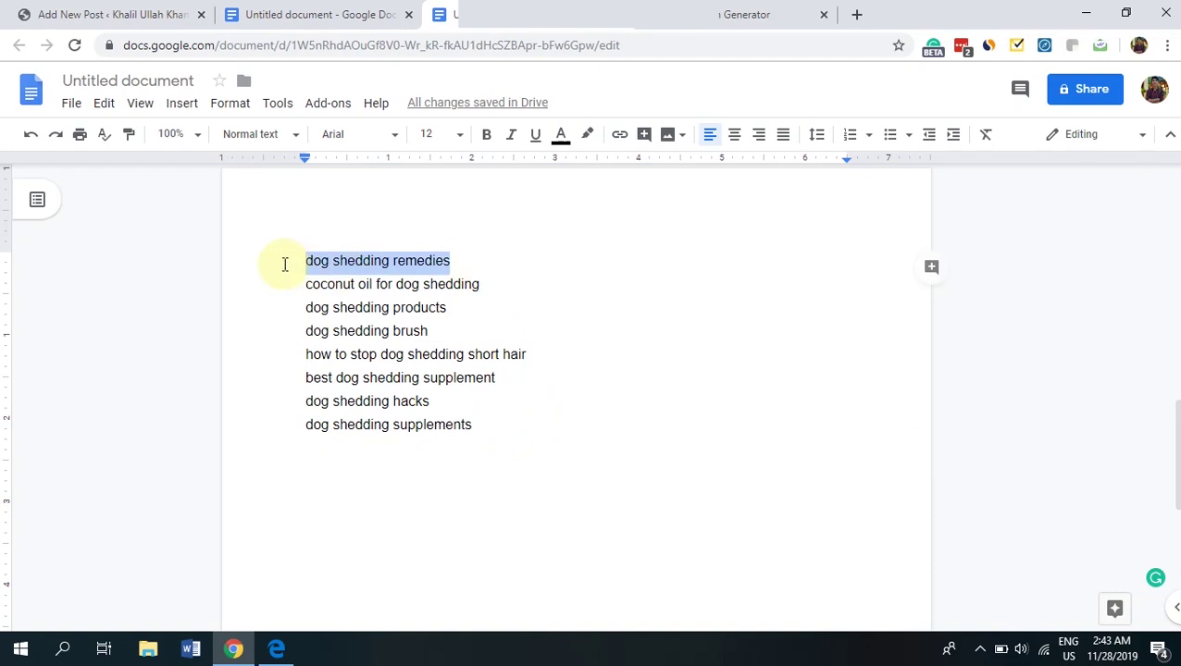
{"action": "key", "text": "ctrl+x"}
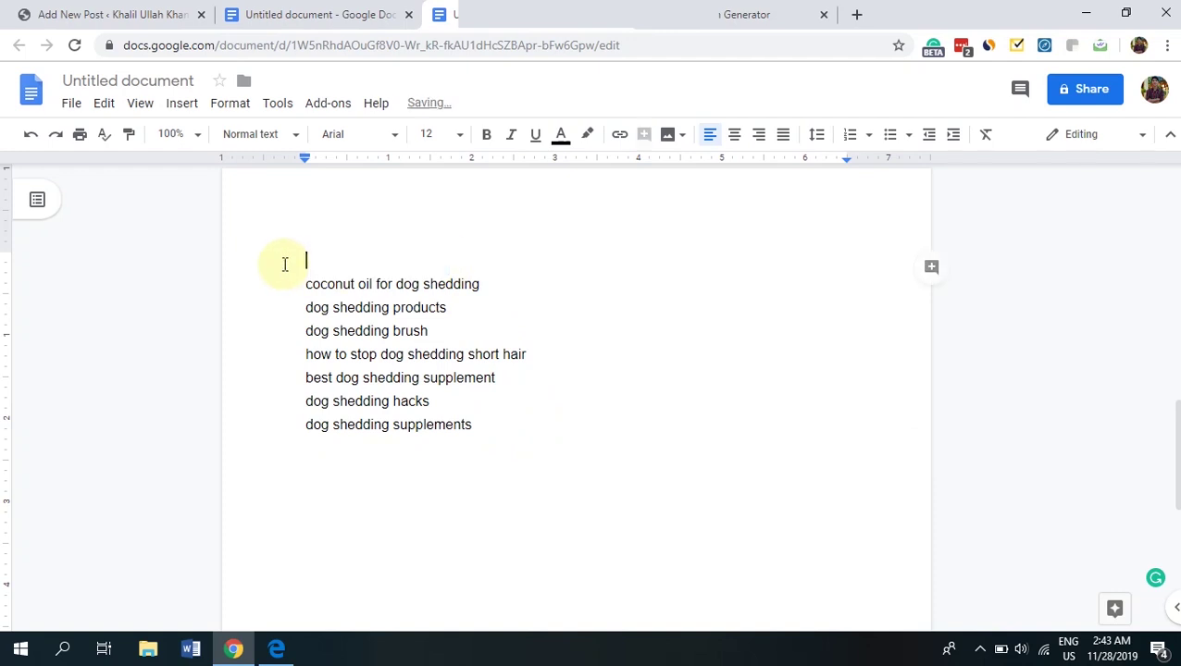
Step: Paste 'dog shedding remedies' after 'aliqua.' and 'coconut oil for dog shedding' into the Factors paragraph
{"action": "left_click", "coordinate": [134, 14]}
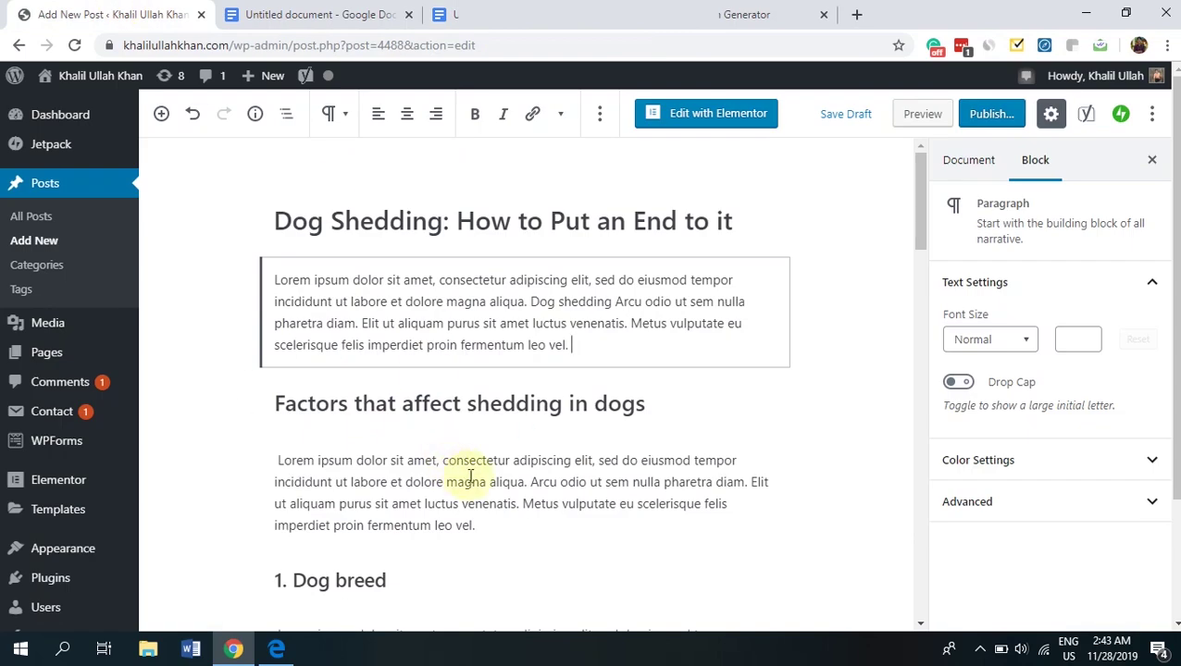
{"action": "left_click", "coordinate": [528, 483]}
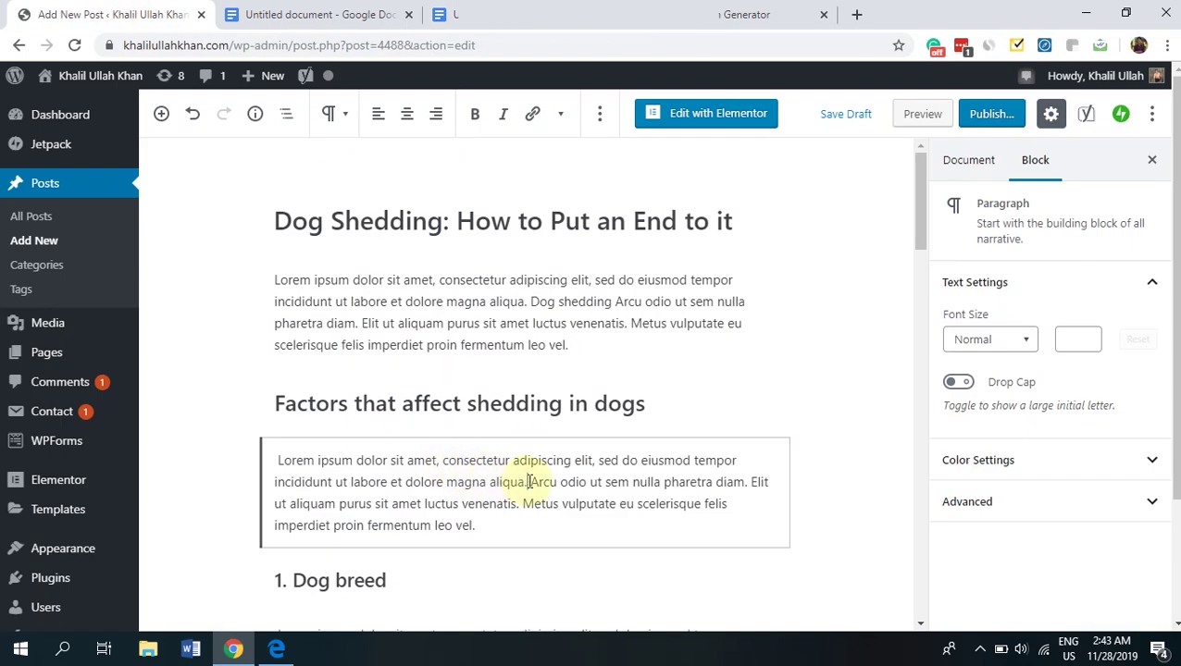
{"action": "key", "text": "ctrl+v"}
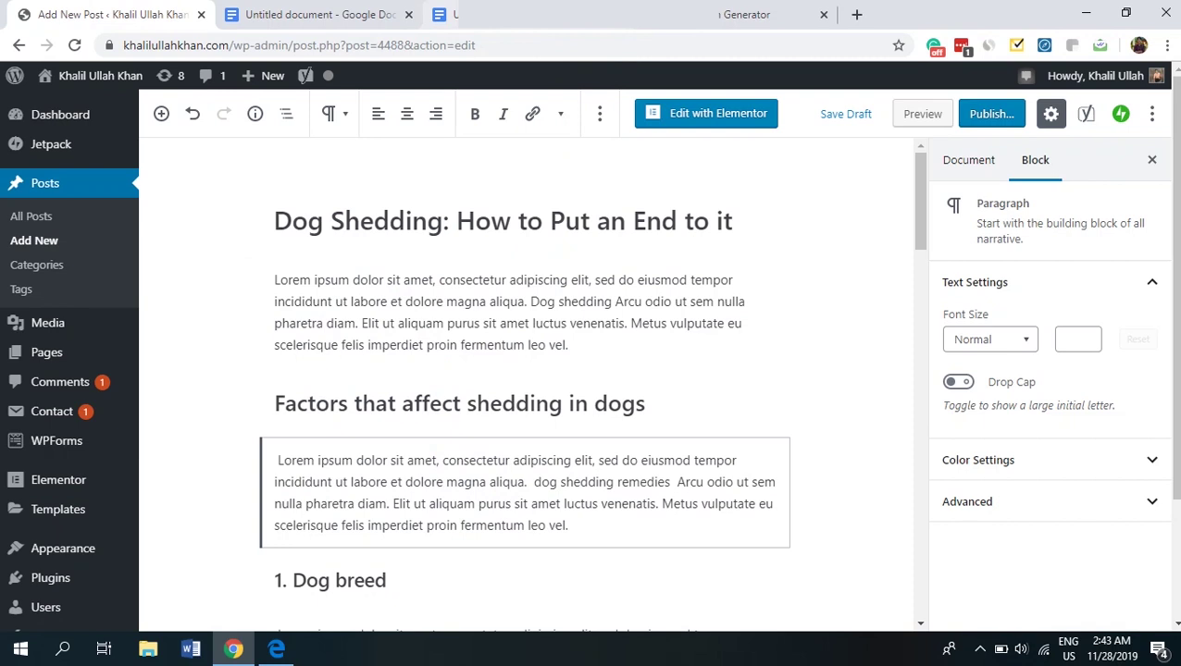
{"action": "left_click", "coordinate": [442, 15]}
{"action": "left_click_drag", "start_coordinate": [301, 278], "coordinate": [509, 284]}
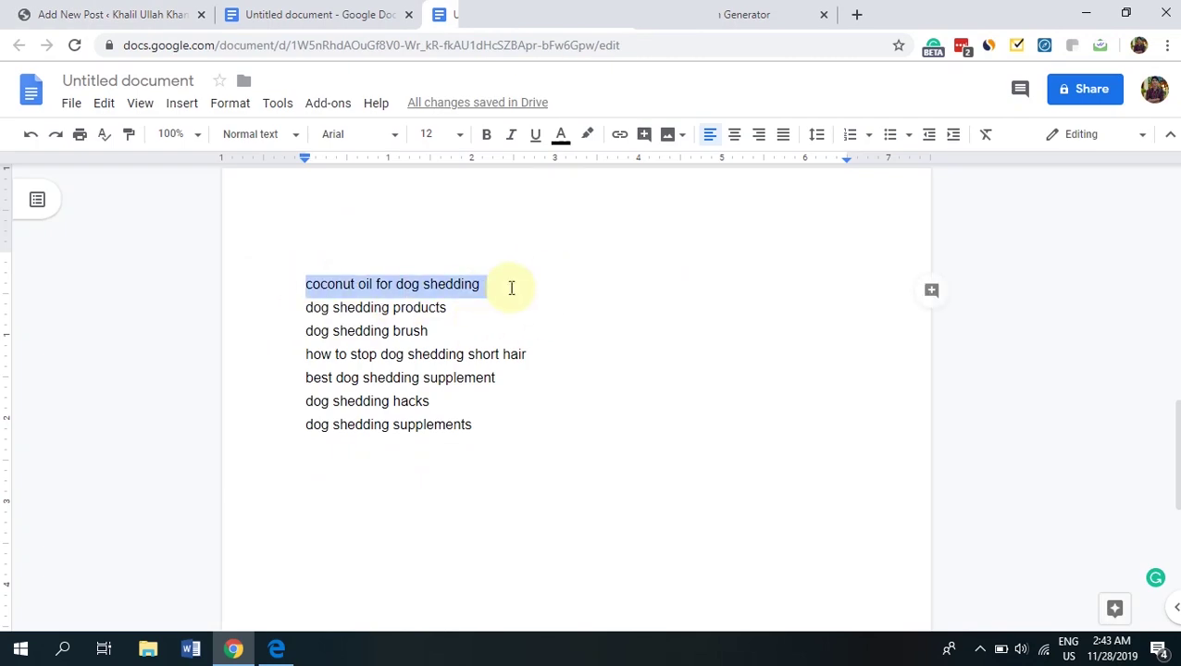
{"action": "key", "text": "Delete"}
{"action": "left_click", "coordinate": [182, 11]}
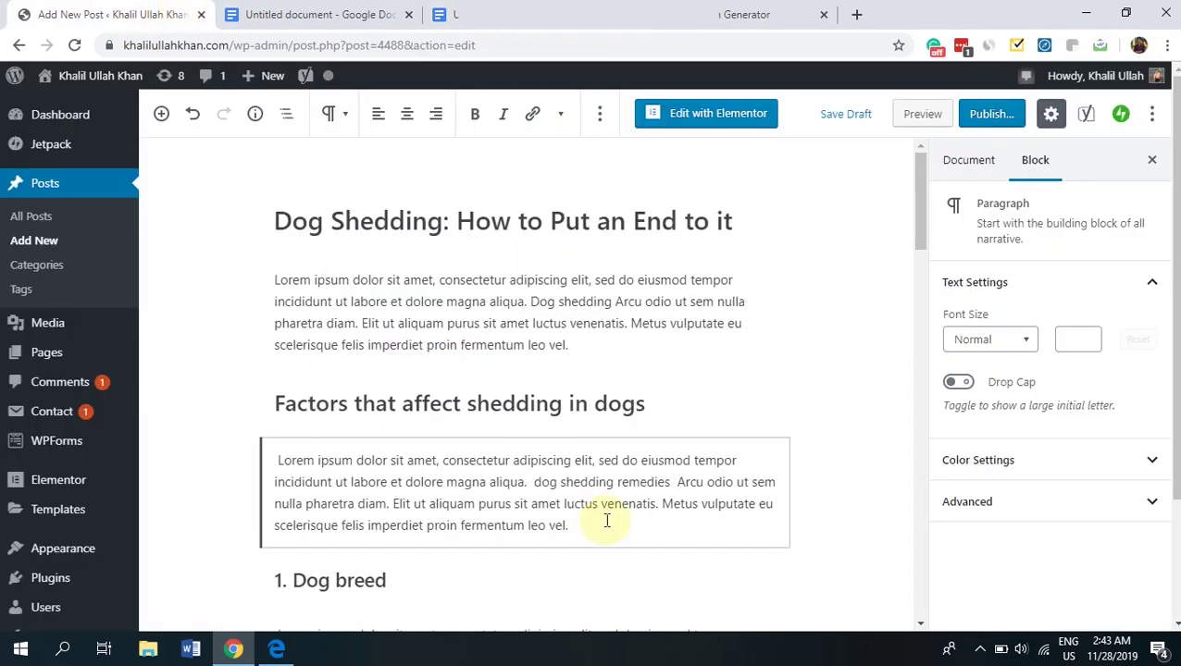
{"action": "left_click", "coordinate": [663, 507]}
{"action": "key", "text": "ctrl+v"}
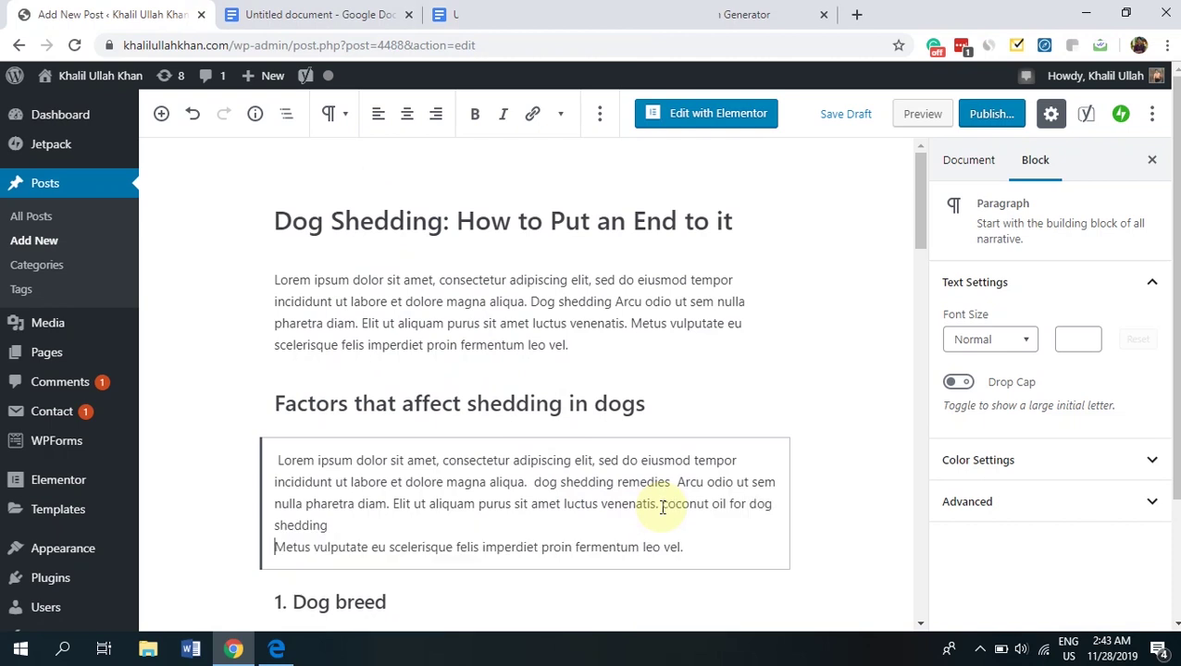
Step: Move 'dog shedding hacks' from the Google Docs list to after 'venenatis' in the Age paragraph
{"action": "left_click", "coordinate": [396, 17]}
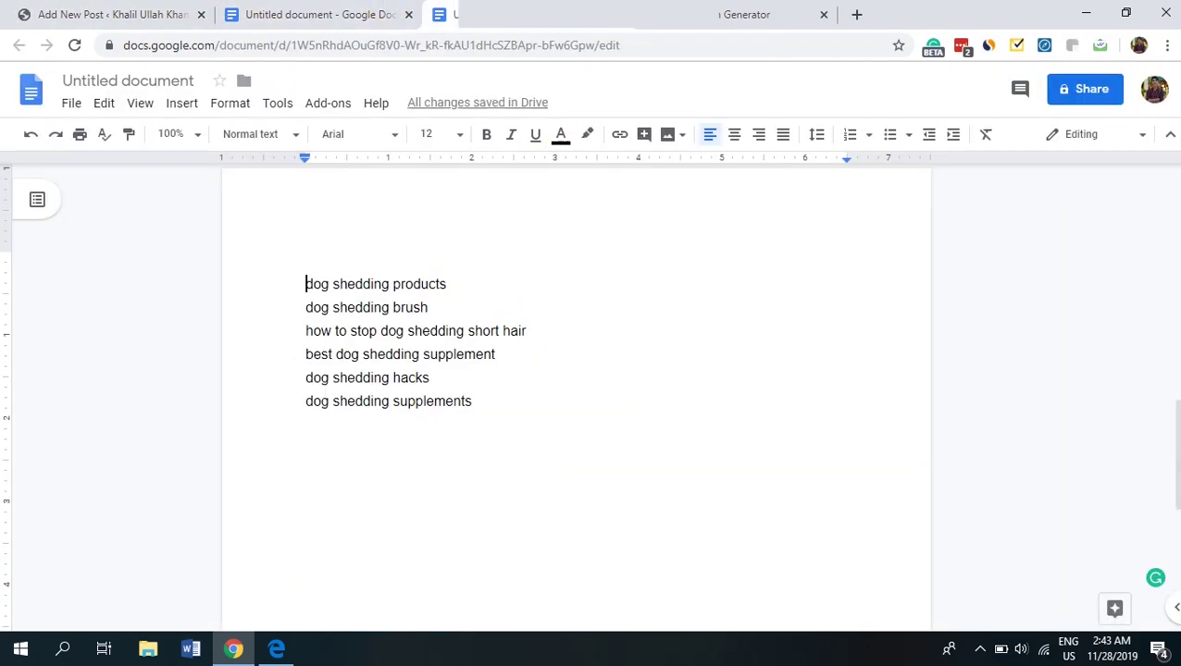
{"action": "left_click_drag", "start_coordinate": [432, 377], "coordinate": [296, 369]}
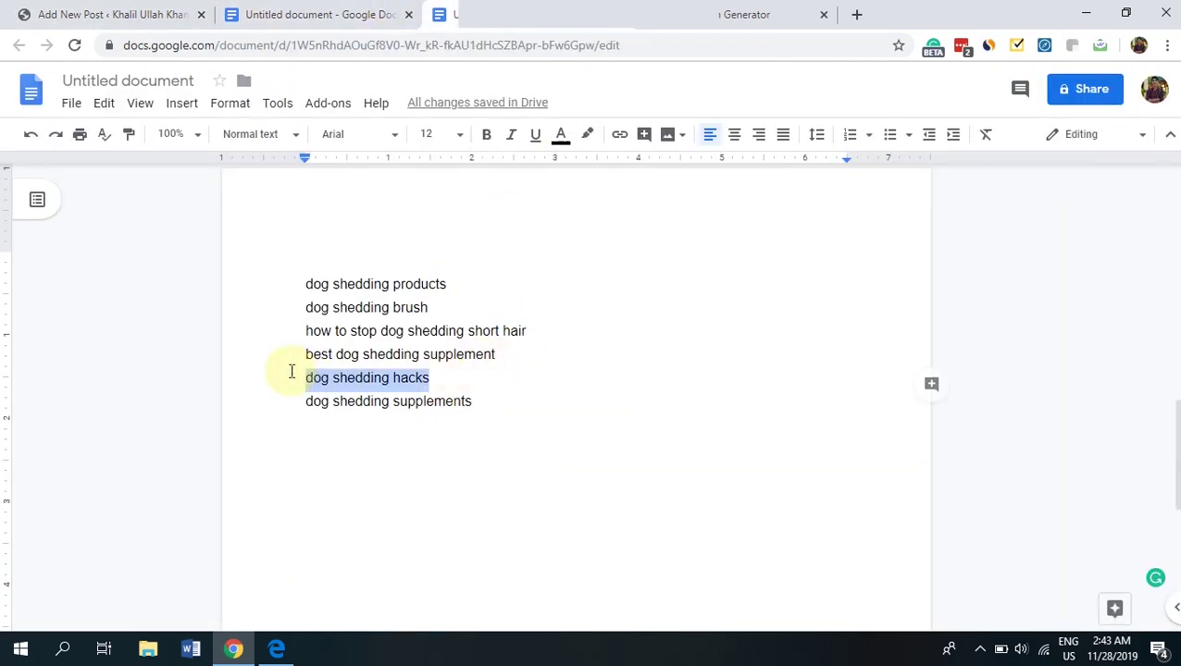
{"action": "key", "text": "ctrl+x"}
{"action": "left_click", "coordinate": [111, 14]}
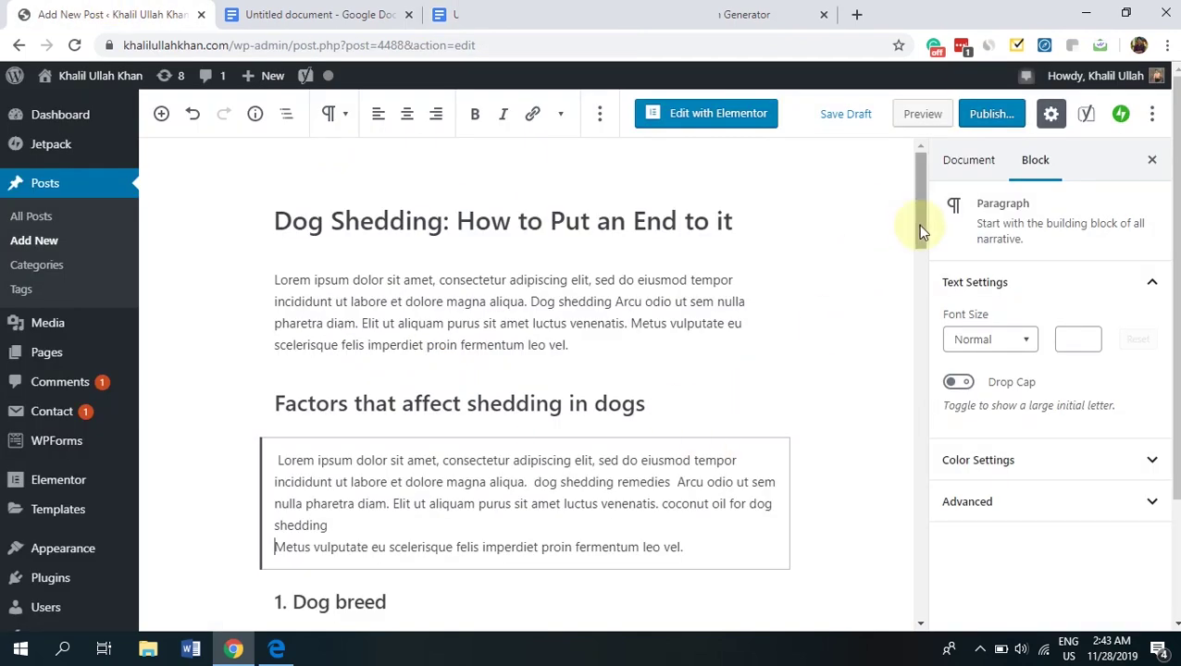
{"action": "scroll", "coordinate": [921, 260], "scroll_direction": "down", "scroll_amount": 5}
{"action": "left_click", "coordinate": [516, 363]}
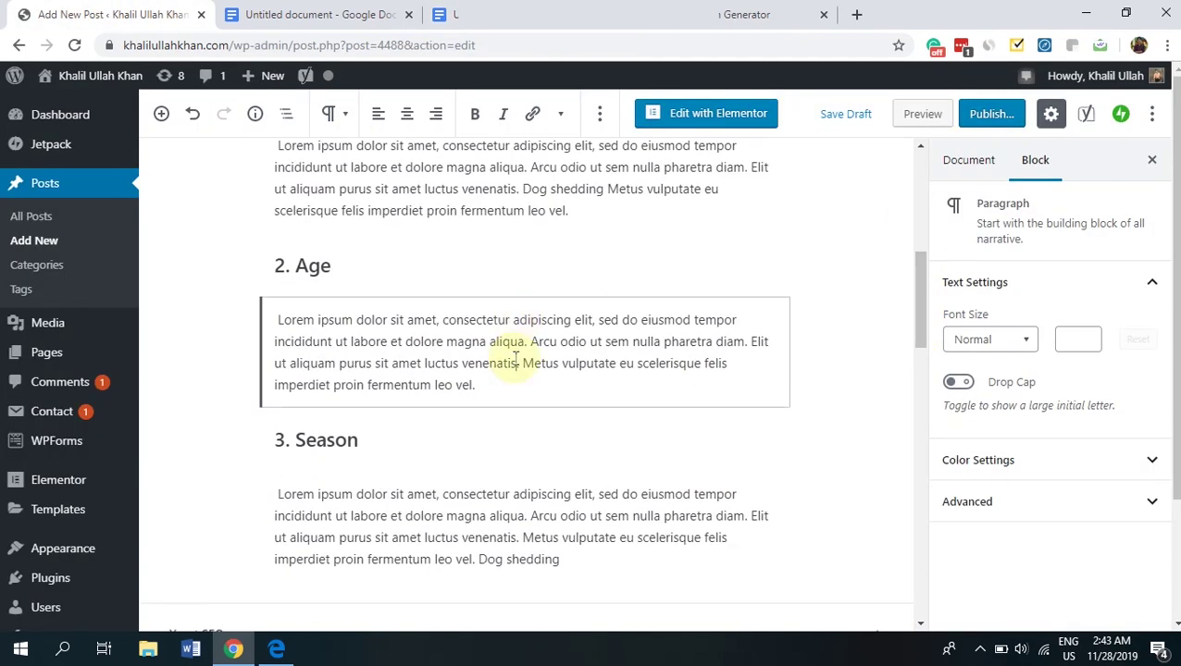
{"action": "key", "text": "ctrl+v"}
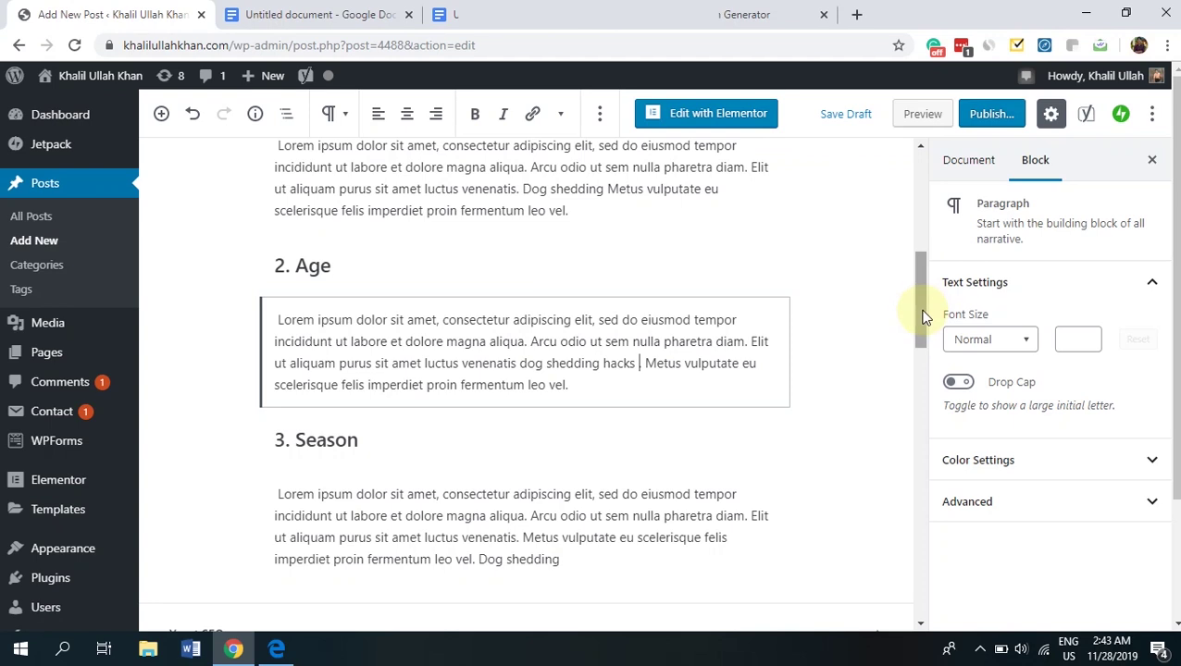
{"action": "left_click_drag", "start_coordinate": [921, 319], "coordinate": [920, 382]}
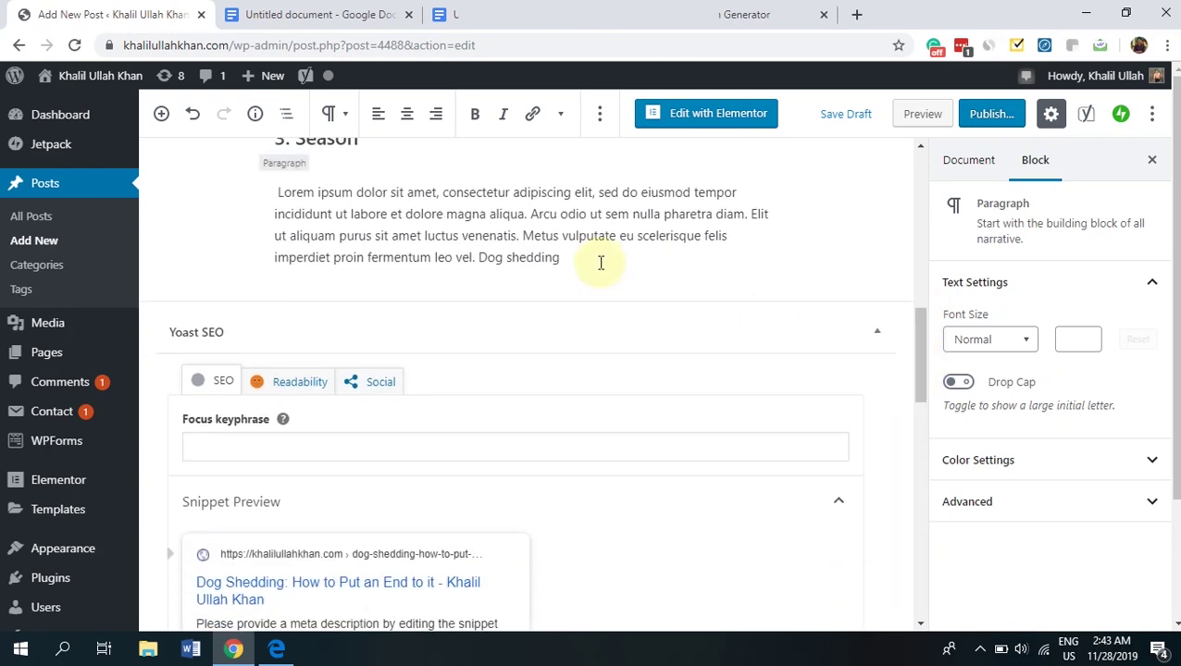
Step: Cut the 'best dog shedding supplement' line from the keyword list in Google Docs
{"action": "left_click", "coordinate": [375, 15]}
{"action": "left_click", "coordinate": [446, 15]}
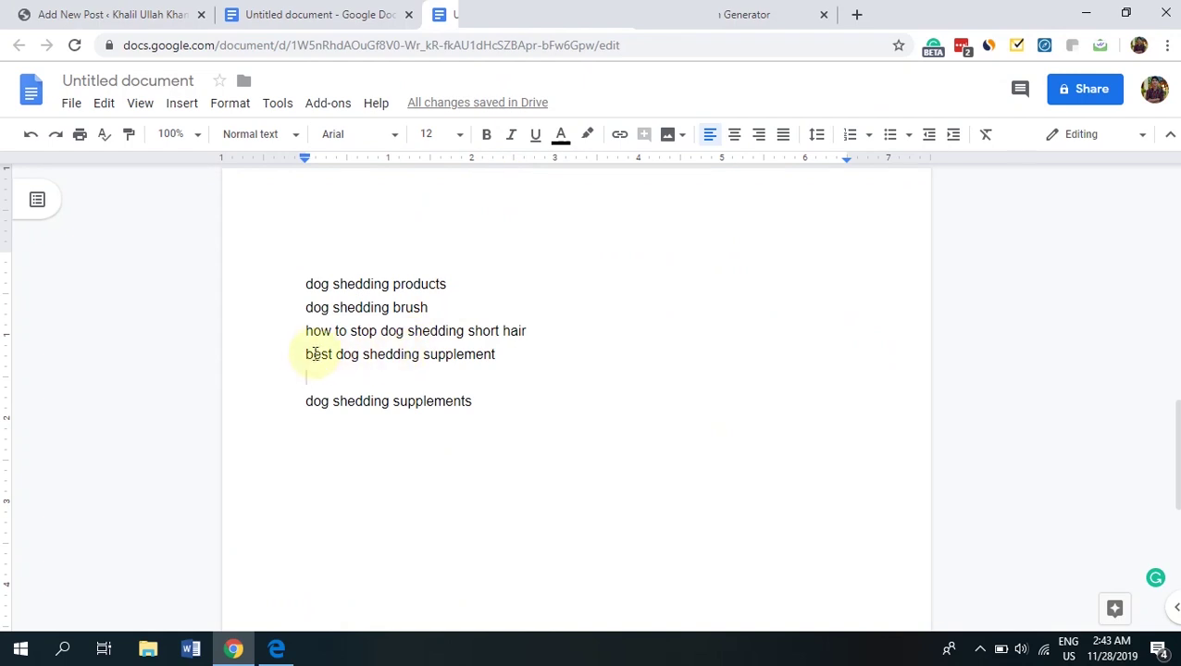
{"action": "left_click_drag", "start_coordinate": [306, 354], "coordinate": [521, 355]}
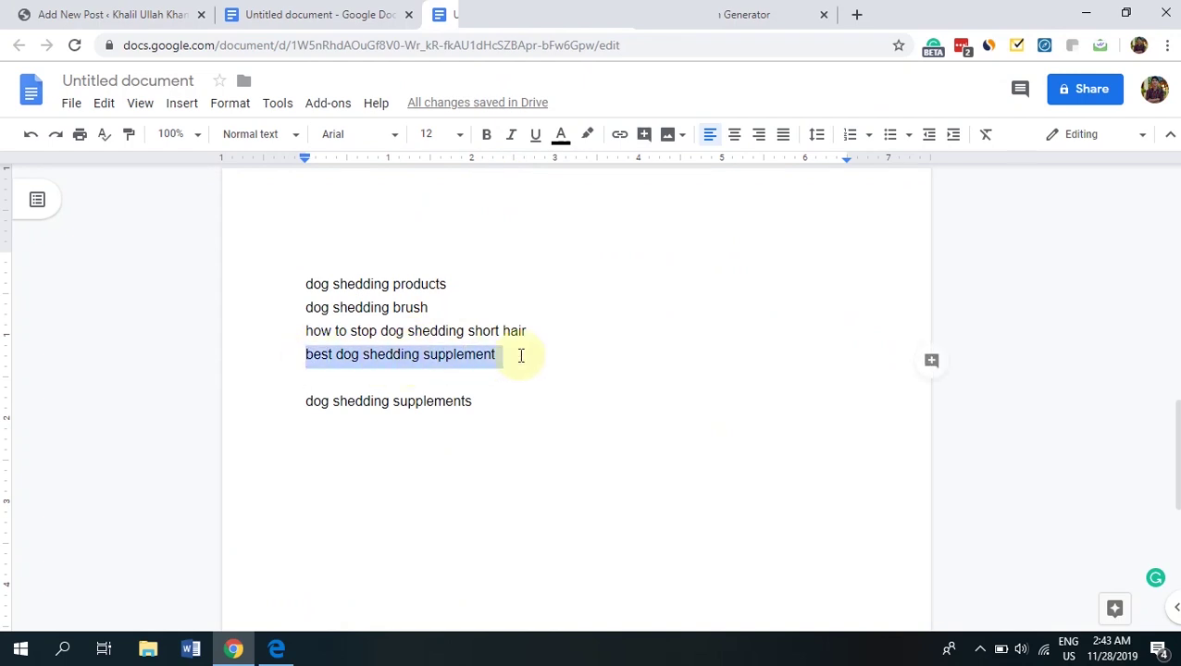
{"action": "key", "text": "ctrl+x"}
Step: Add an H2 heading 'Best dog shedding supplement' below the Season paragraph
{"action": "left_click", "coordinate": [106, 14]}
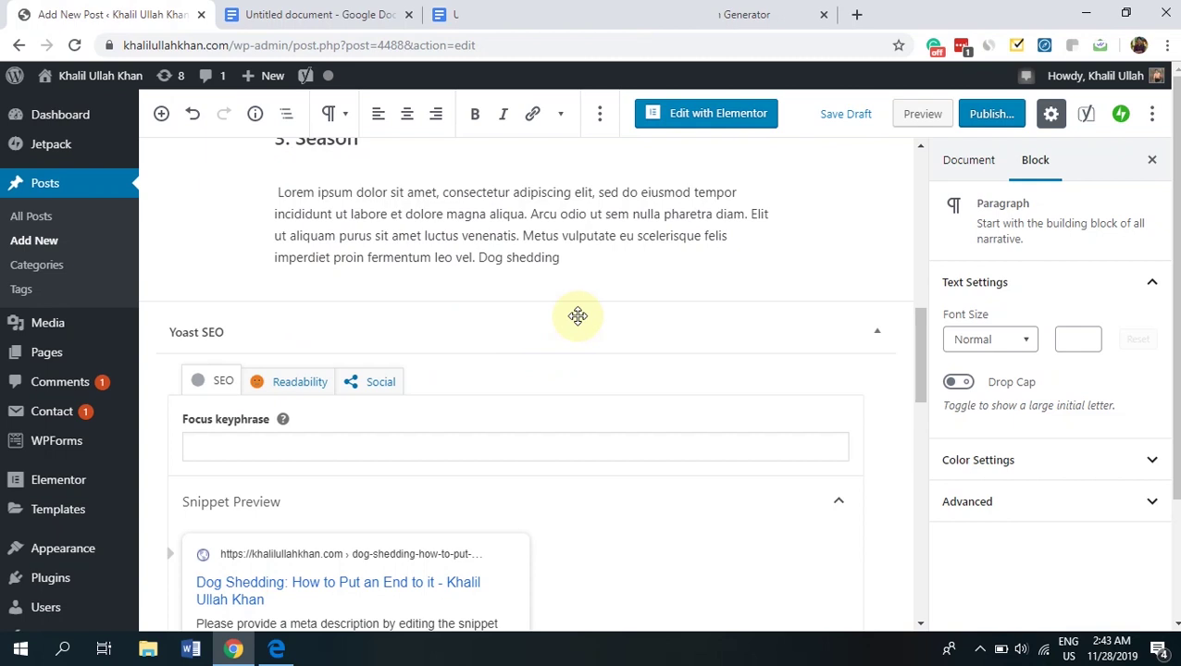
{"action": "left_click", "coordinate": [557, 262]}
{"action": "key", "text": "Return"}
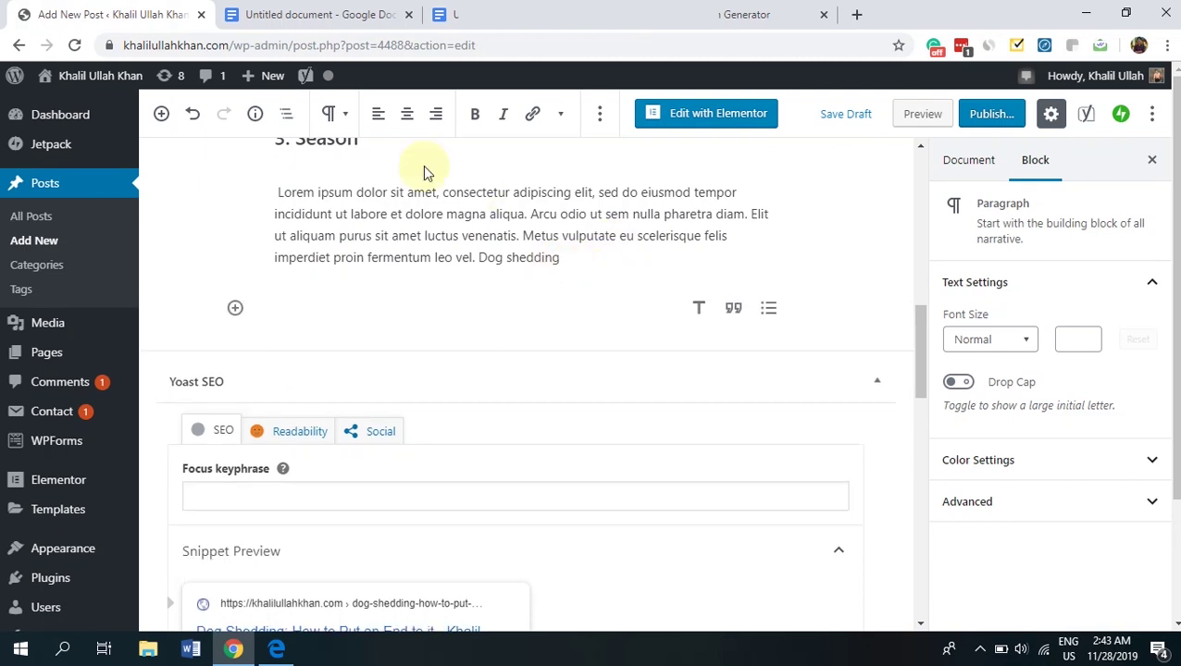
{"action": "left_click", "coordinate": [335, 115]}
{"action": "left_click", "coordinate": [370, 213]}
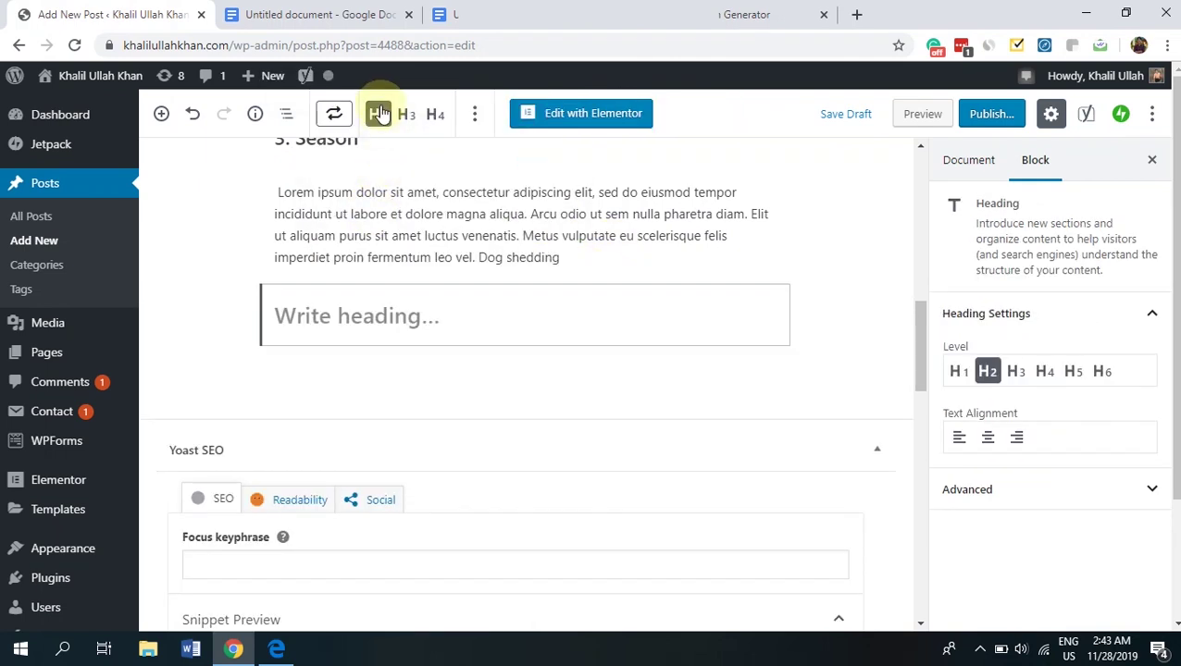
{"action": "left_click", "coordinate": [324, 321]}
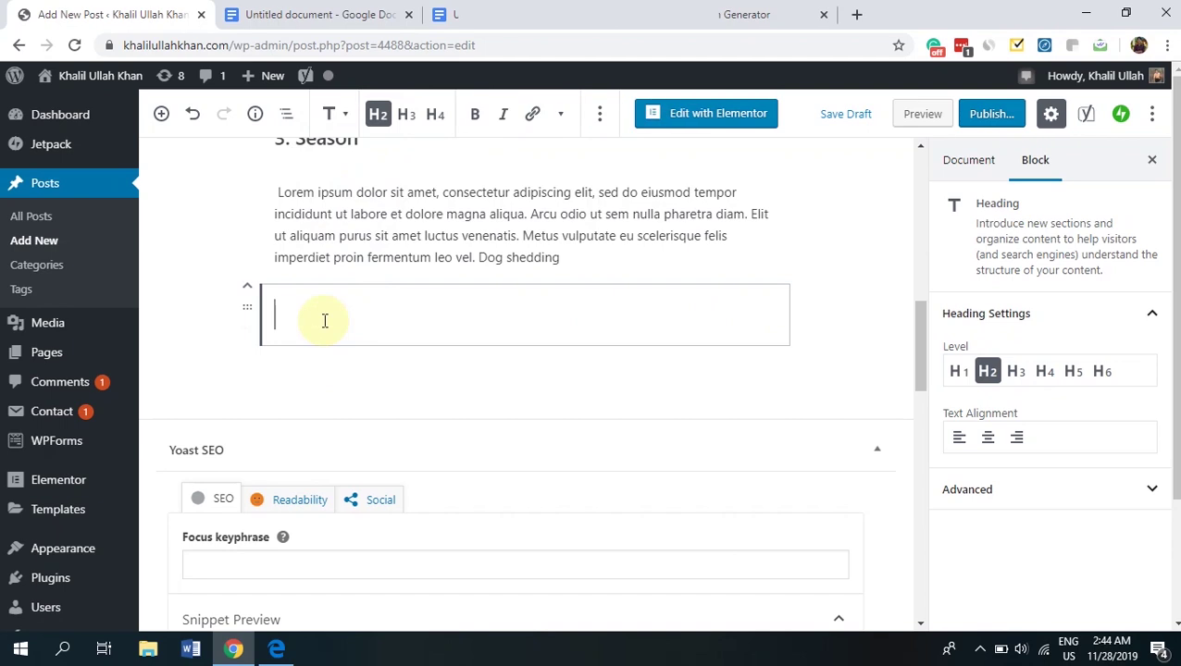
{"action": "key", "text": "ctrl+v"}
{"action": "left_click", "coordinate": [288, 316]}
{"action": "key", "text": "BackSpace"}
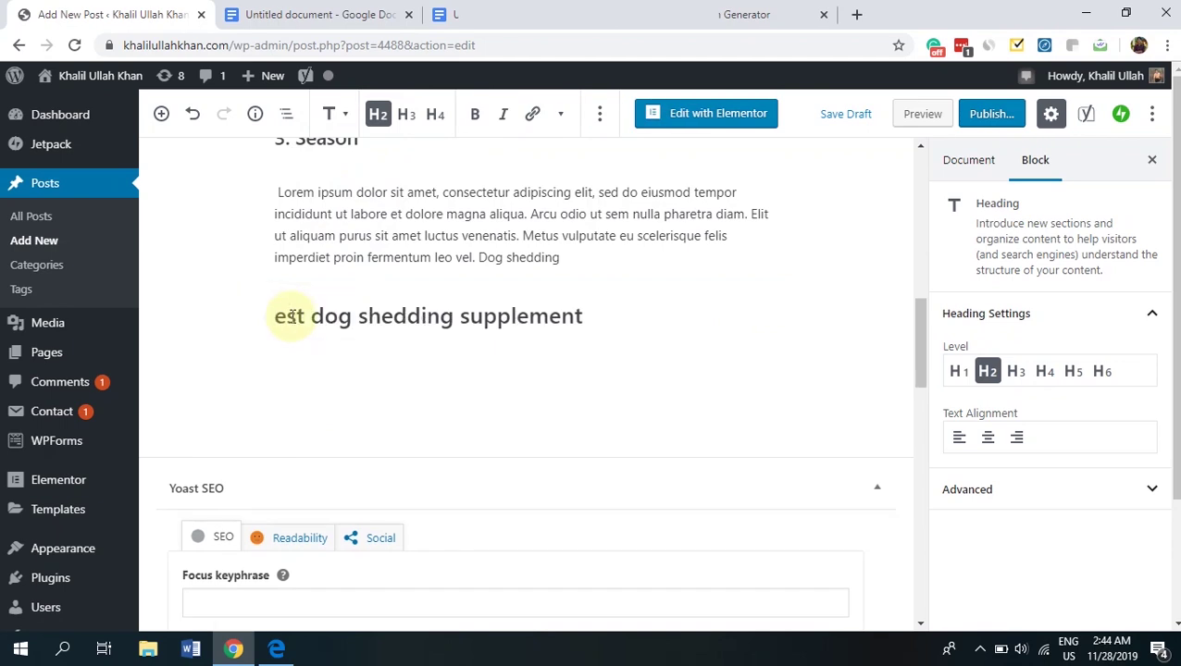
{"action": "left_click", "coordinate": [279, 316]}
{"action": "type", "text": "B"}
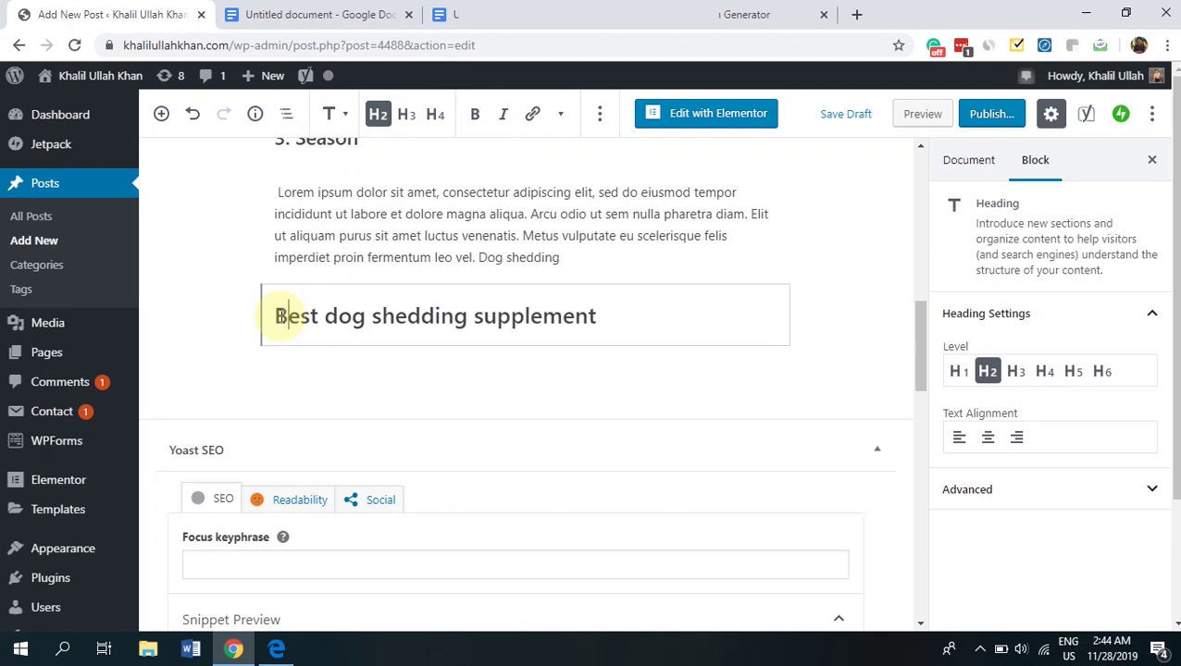
Step: Add a paragraph under the new heading with the Season section's Lorem ipsum text
{"action": "key", "text": "Return"}
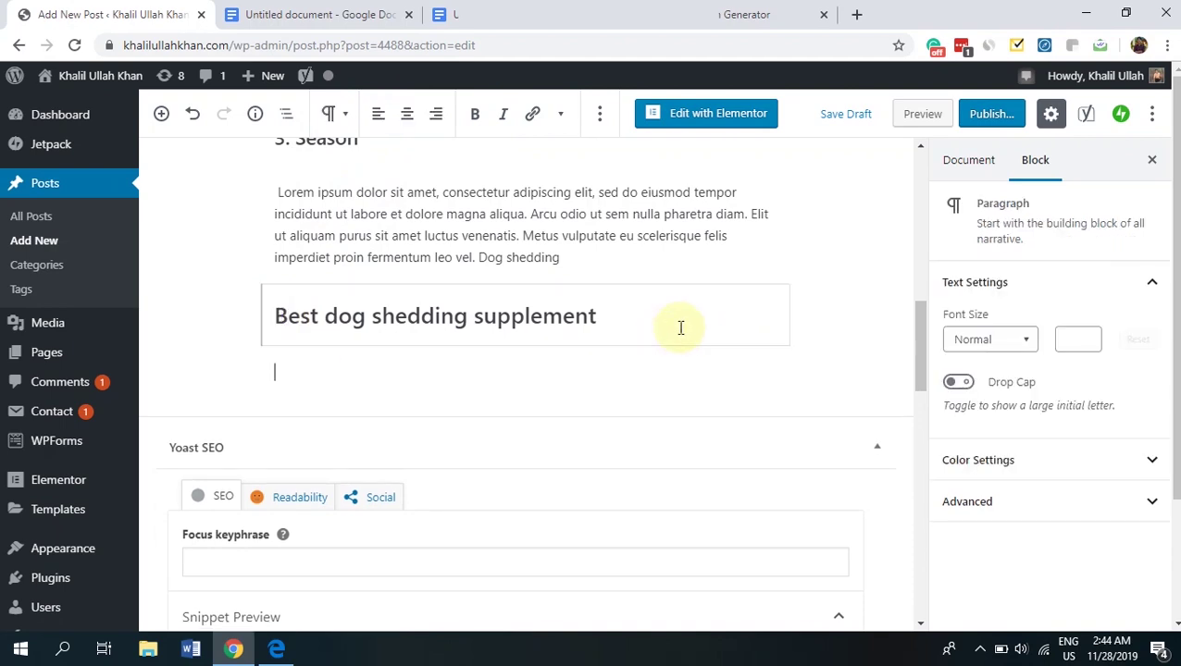
{"action": "left_click_drag", "start_coordinate": [621, 264], "coordinate": [282, 195]}
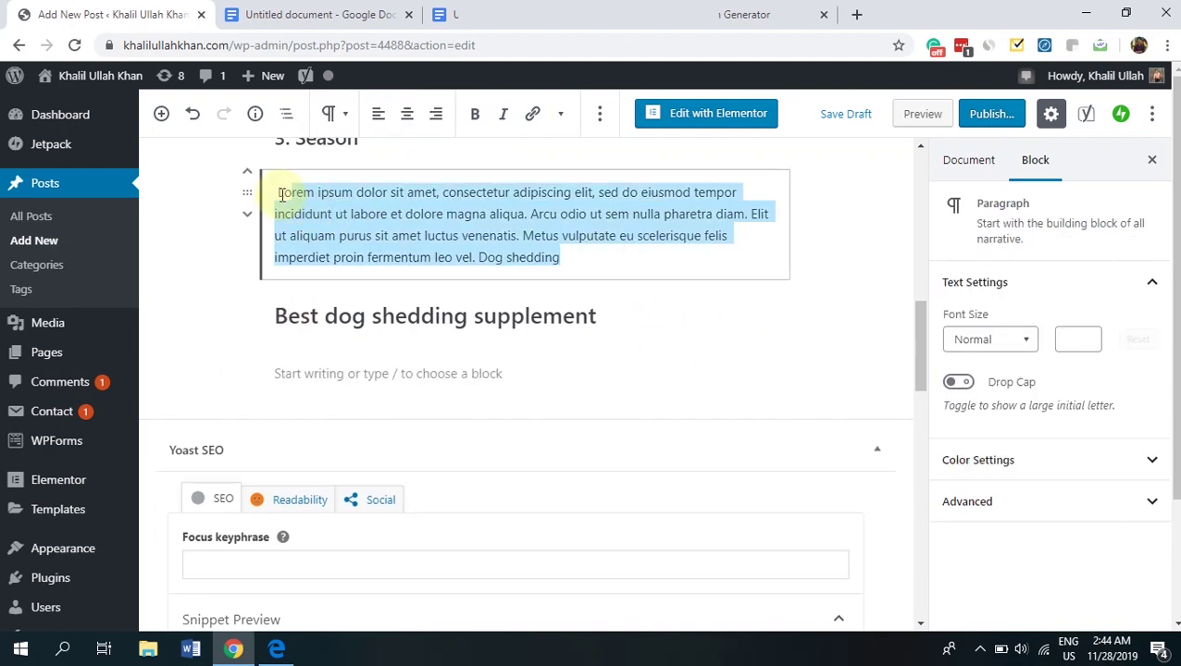
{"action": "left_click", "coordinate": [426, 378]}
{"action": "key", "text": "ctrl+v"}
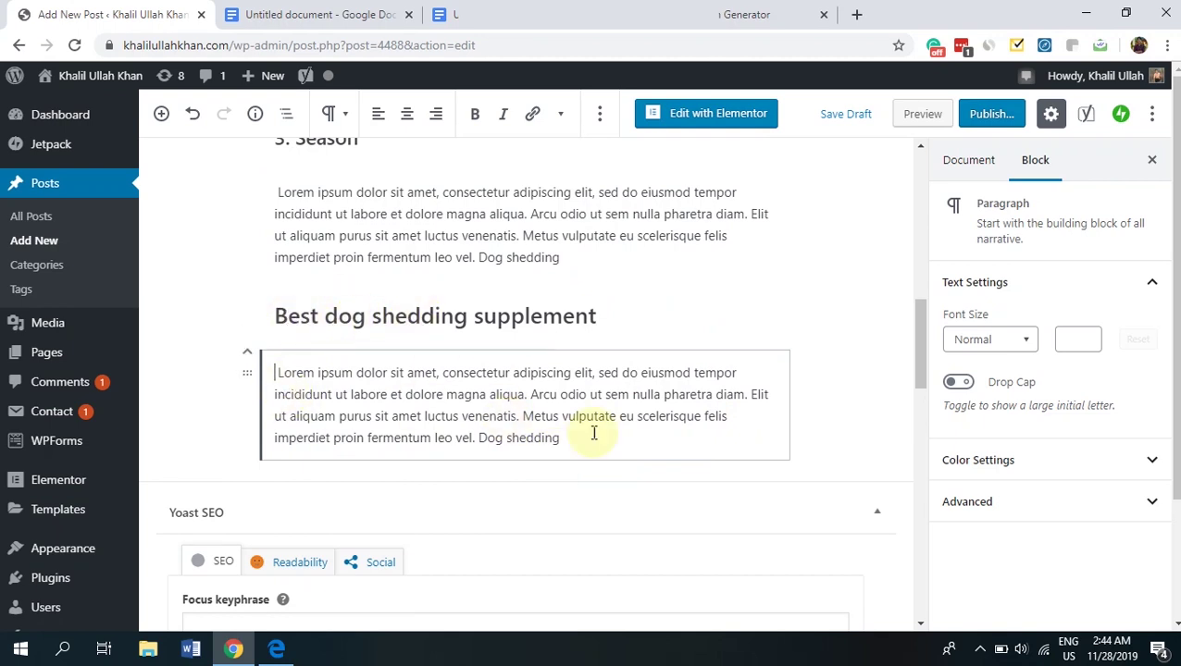
{"action": "left_click_drag", "start_coordinate": [922, 338], "coordinate": [922, 194]}
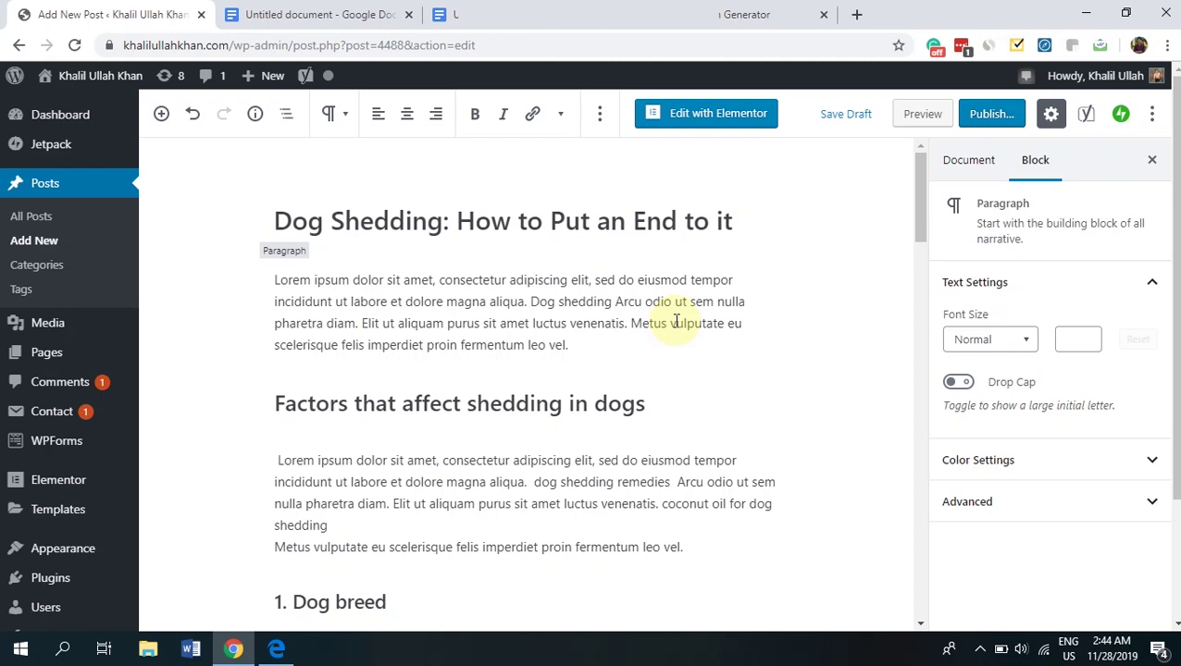
Step: Edit the permalink, delete everything after 'dog-shedding' in the slug, and save it
{"action": "left_click", "coordinate": [624, 343]}
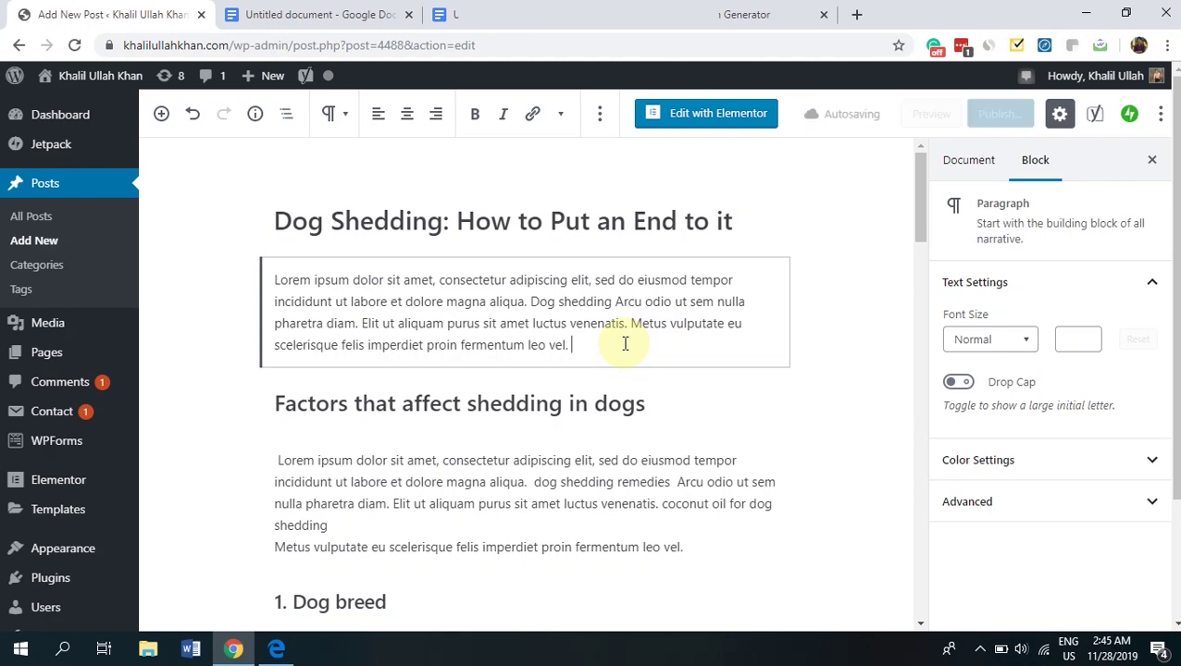
{"action": "left_click", "coordinate": [590, 222]}
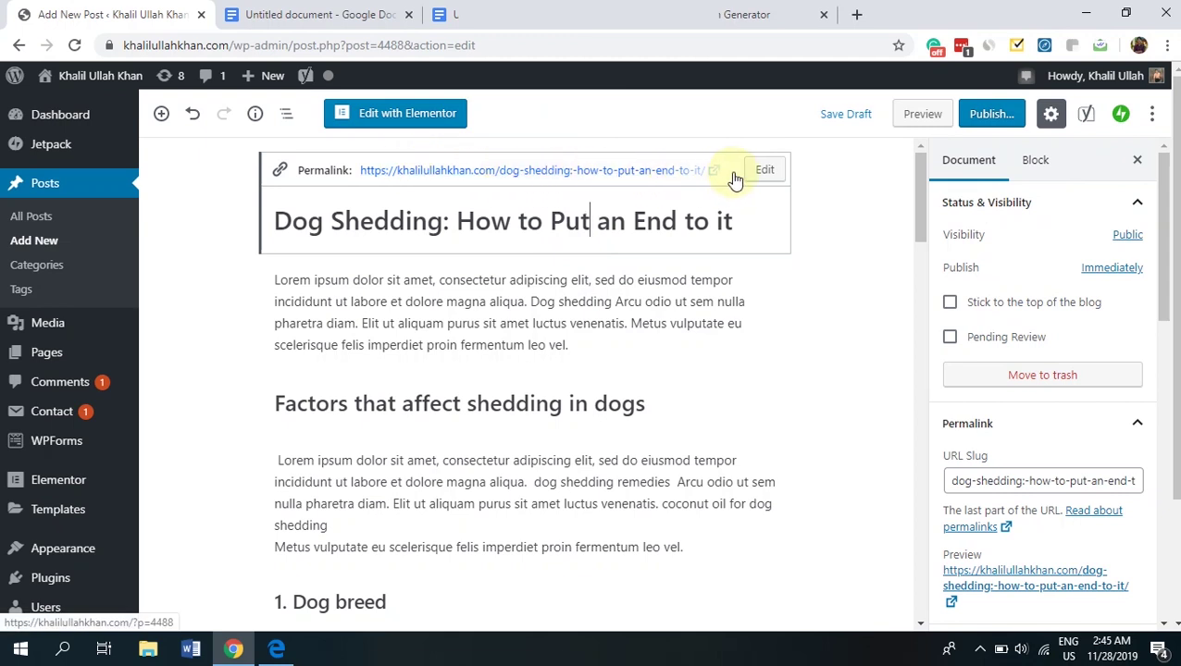
{"action": "left_click", "coordinate": [274, 223]}
{"action": "left_click_drag", "start_coordinate": [274, 222], "coordinate": [746, 224]}
{"action": "left_click", "coordinate": [687, 222]}
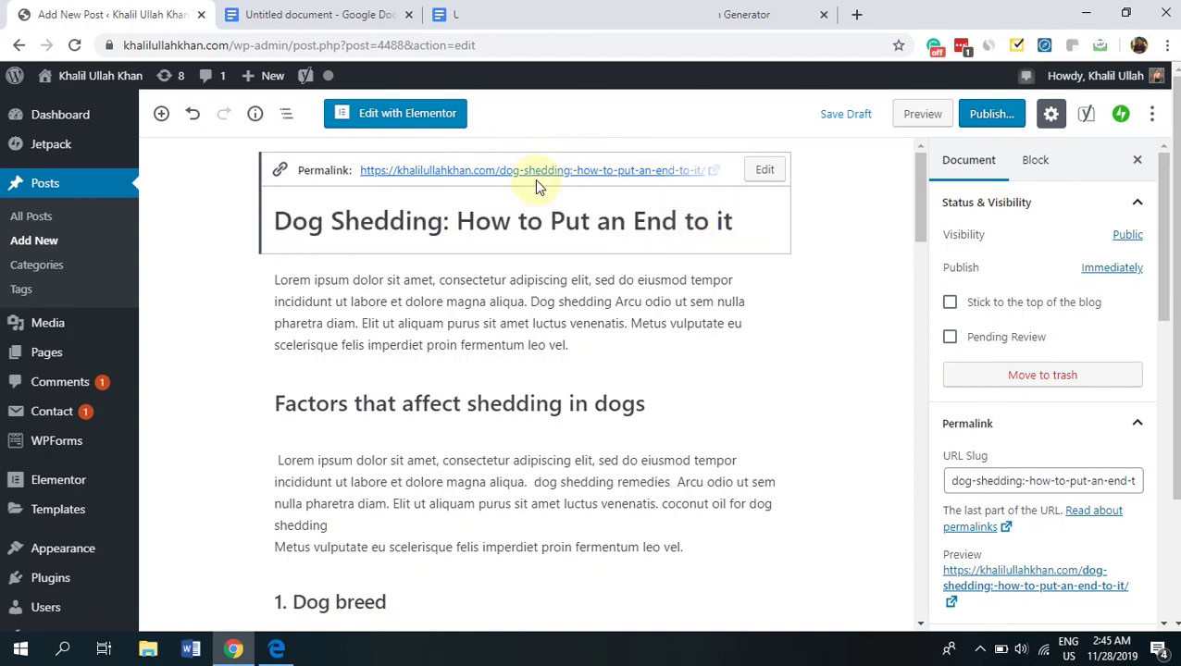
{"action": "left_click", "coordinate": [764, 183]}
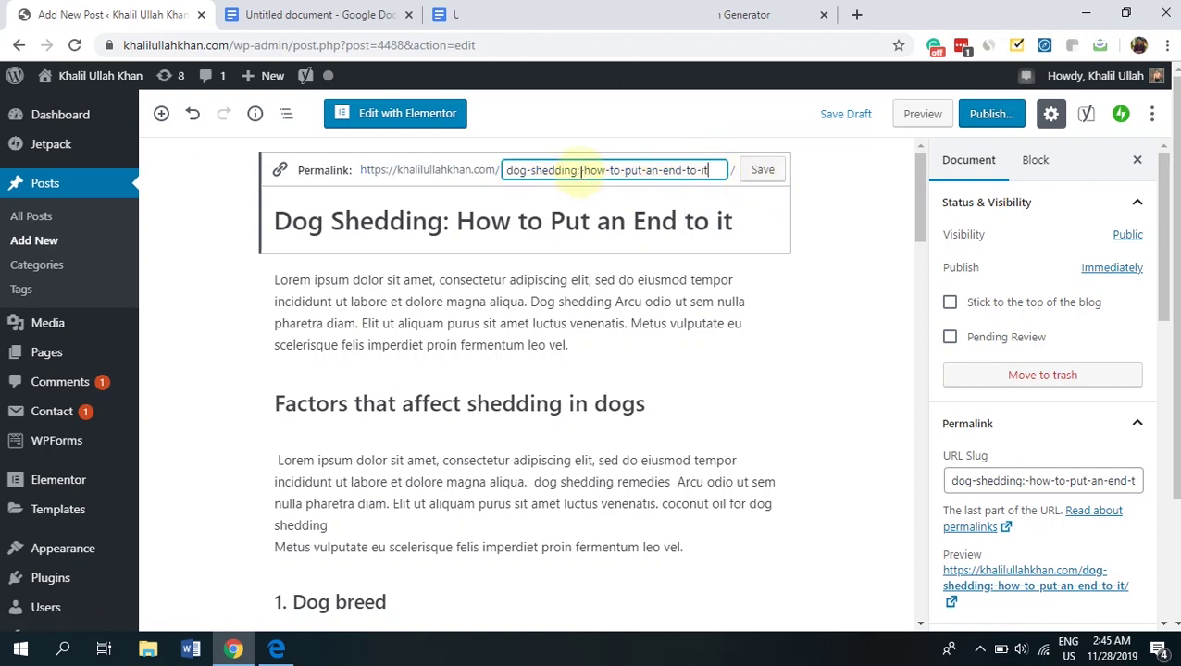
{"action": "left_click_drag", "start_coordinate": [511, 176], "coordinate": [574, 176]}
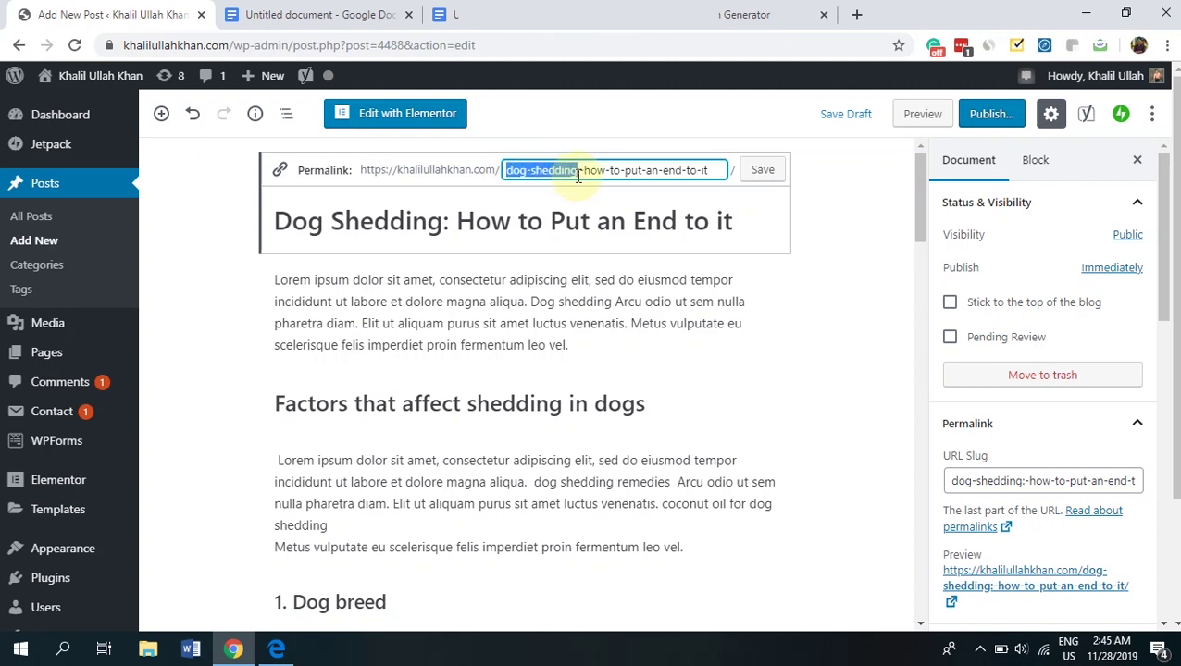
{"action": "left_click", "coordinate": [577, 176]}
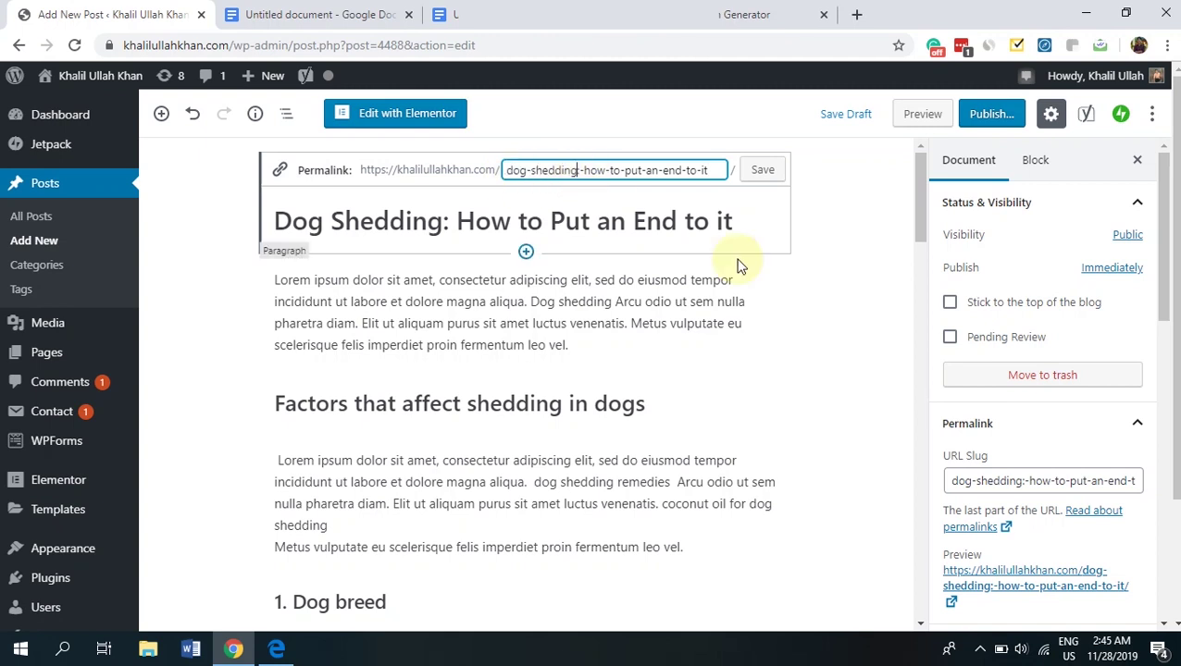
{"action": "key", "text": "Delete"}
{"action": "key", "text": "Delete"}
{"action": "key", "text": "Delete"}
{"action": "key", "text": "Delete"}
{"action": "key", "text": "Delete"}
{"action": "key", "text": "Delete"}
{"action": "key", "text": "Delete"}
{"action": "key", "text": "Delete"}
{"action": "key", "text": "Delete"}
{"action": "key", "text": "Delete"}
{"action": "key", "text": "Delete"}
{"action": "key", "text": "Delete"}
{"action": "key", "text": "Delete"}
{"action": "key", "text": "Delete"}
{"action": "key", "text": "Delete"}
{"action": "key", "text": "Delete"}
{"action": "key", "text": "Delete"}
{"action": "key", "text": "Delete"}
{"action": "key", "text": "Delete"}
{"action": "key", "text": "Delete"}
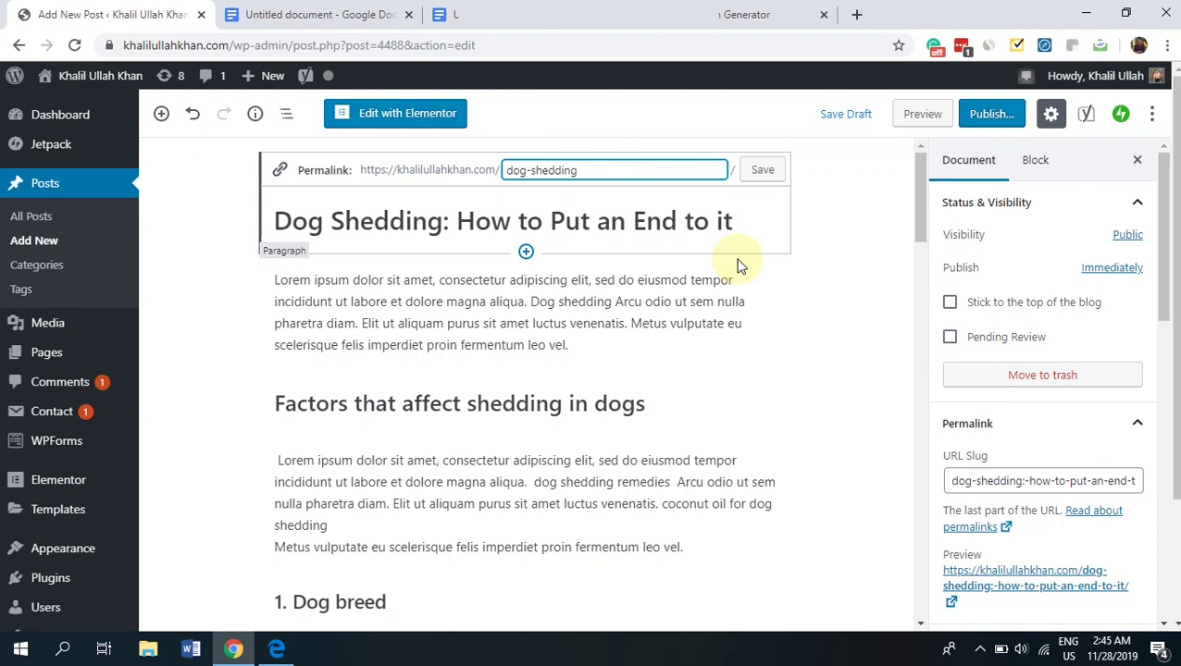
{"action": "left_click", "coordinate": [768, 174]}
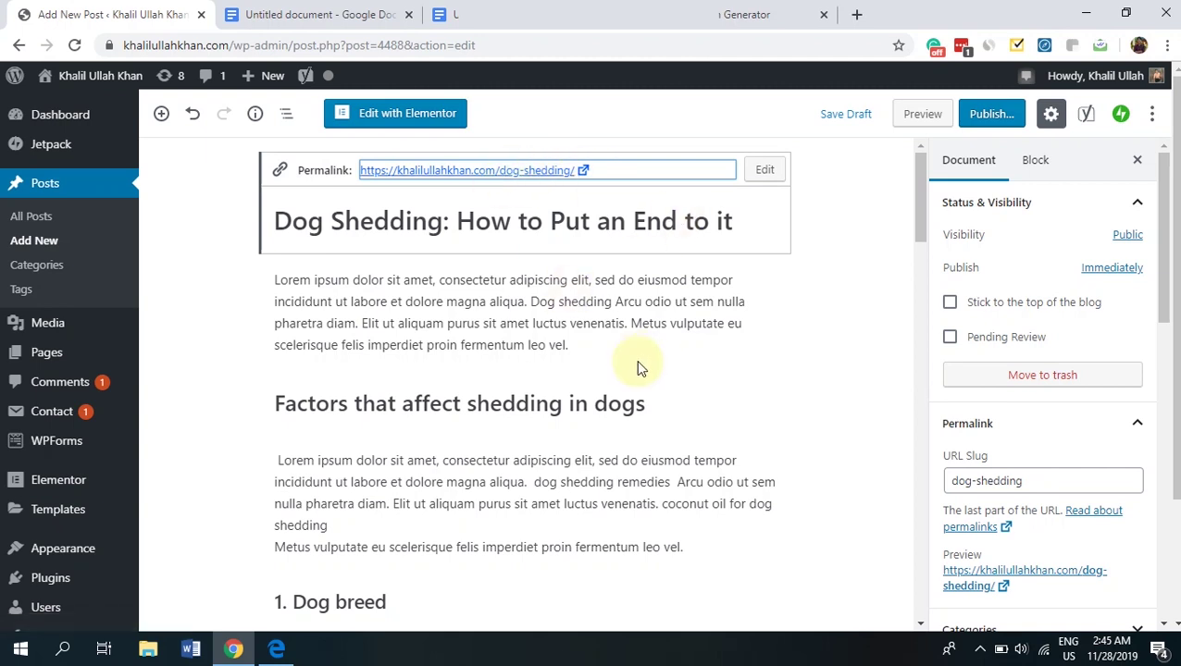
{"action": "left_click", "coordinate": [608, 346]}
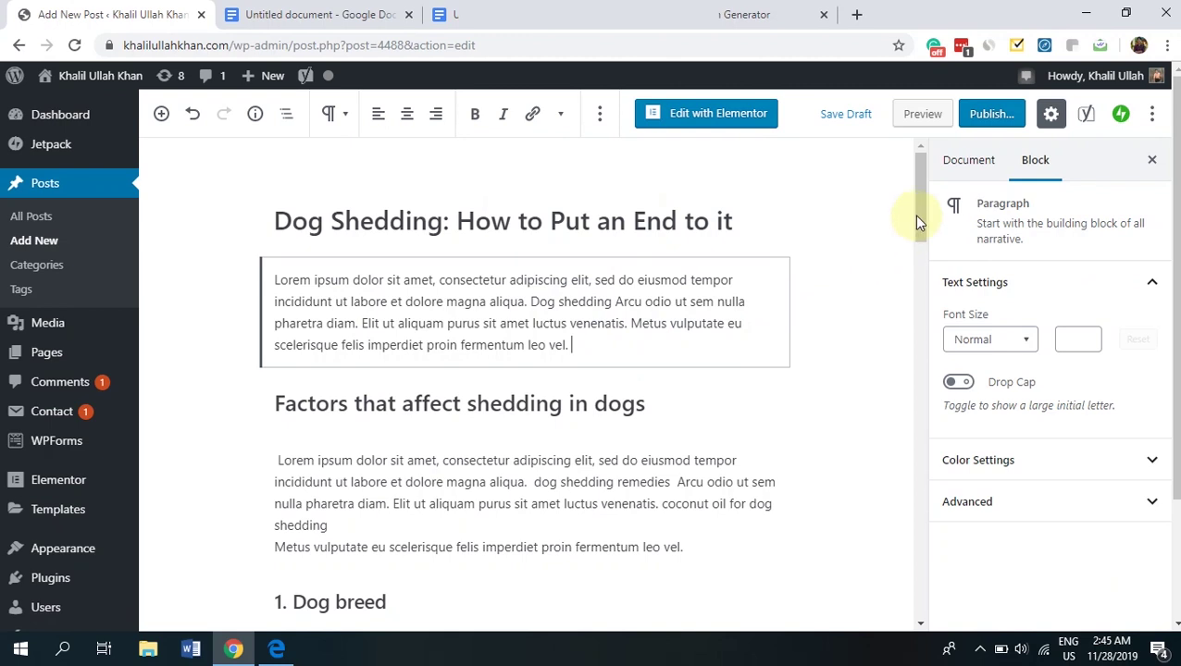
{"action": "left_click", "coordinate": [527, 224]}
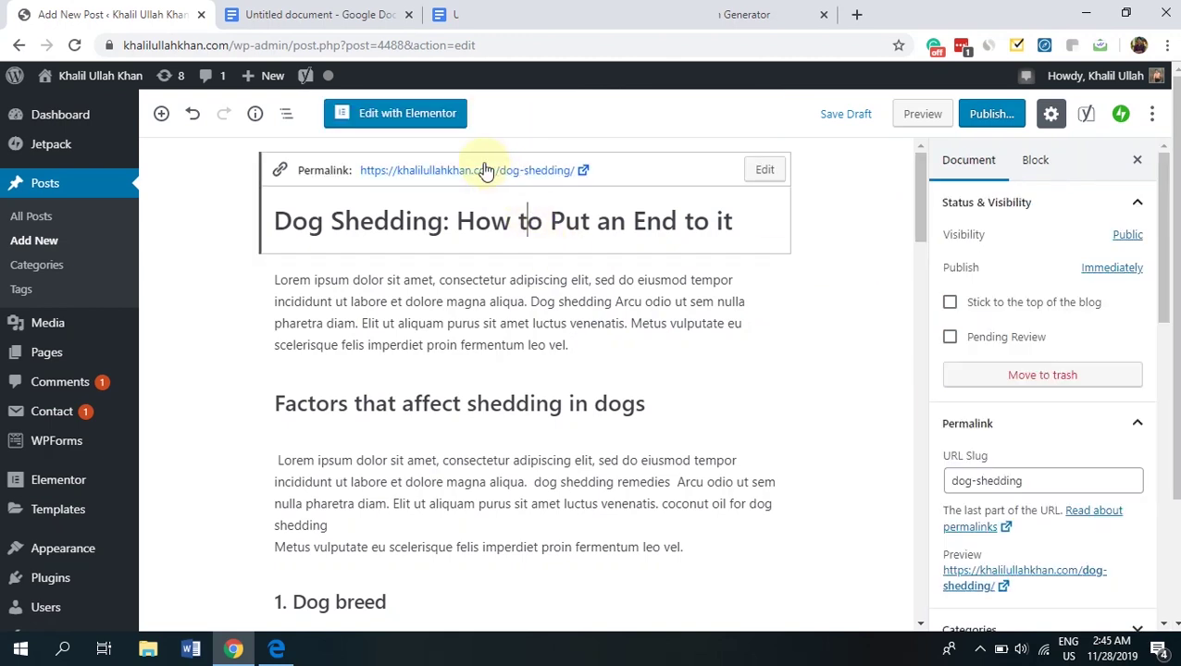
{"action": "left_click", "coordinate": [699, 287]}
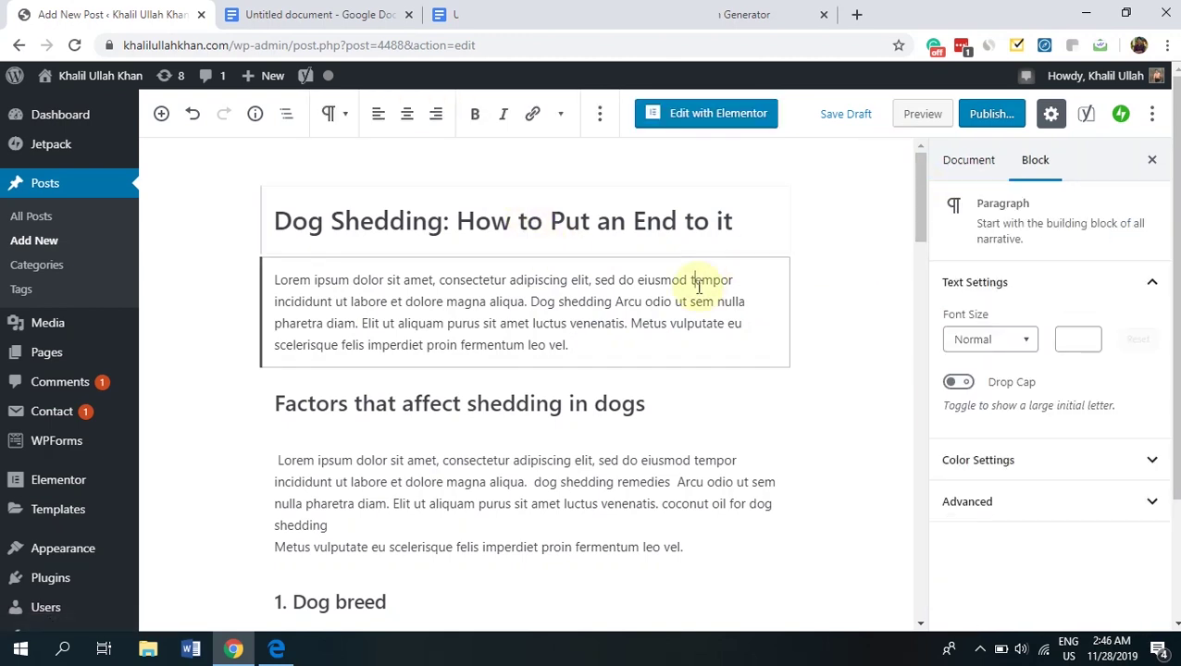
{"action": "left_click_drag", "start_coordinate": [921, 211], "coordinate": [926, 378]}
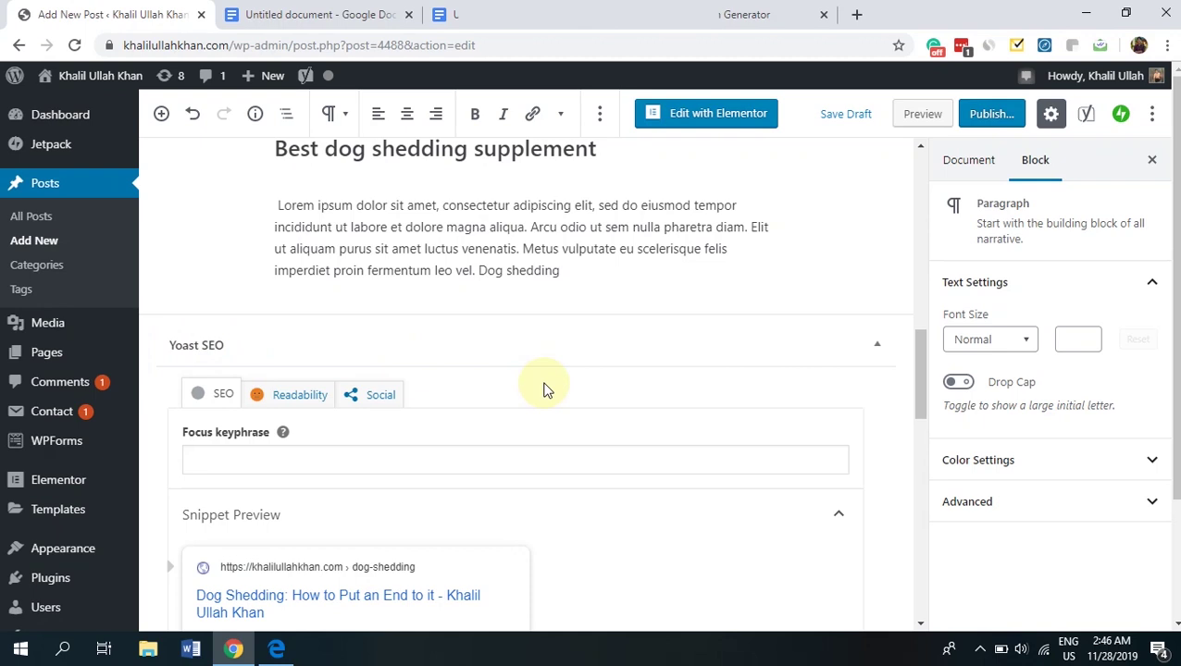
{"action": "left_click_drag", "start_coordinate": [921, 377], "coordinate": [916, 436]}
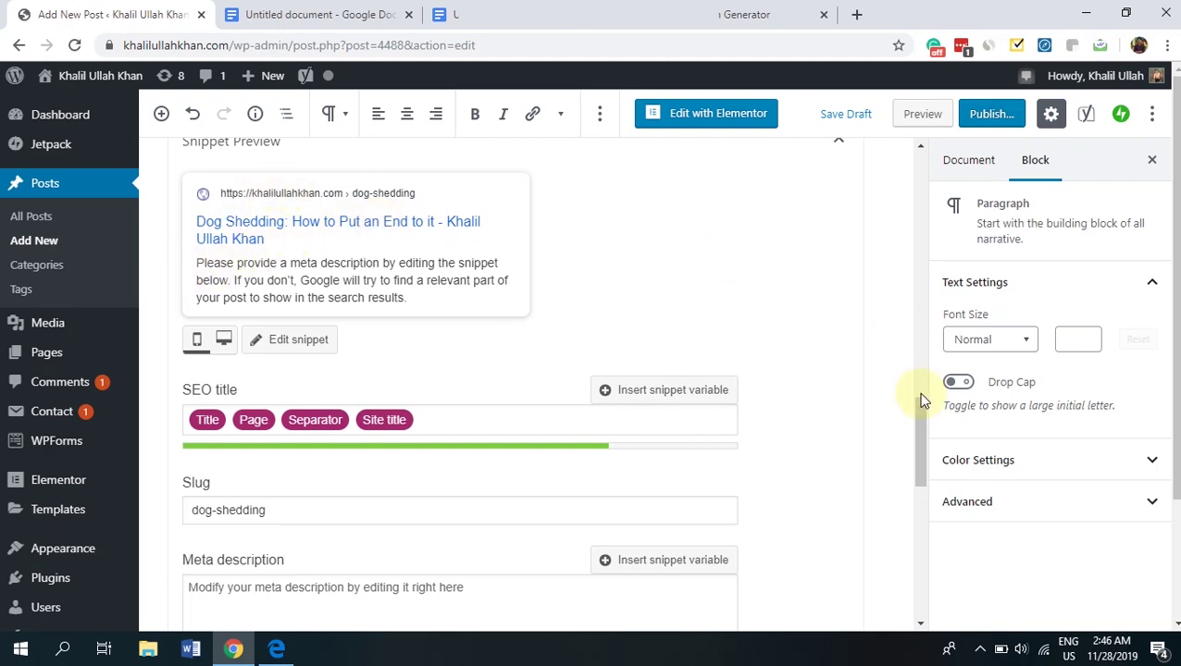
{"action": "left_click_drag", "start_coordinate": [920, 419], "coordinate": [932, 422]}
{"action": "scroll", "coordinate": [551, 487], "scroll_direction": "down", "scroll_amount": 1}
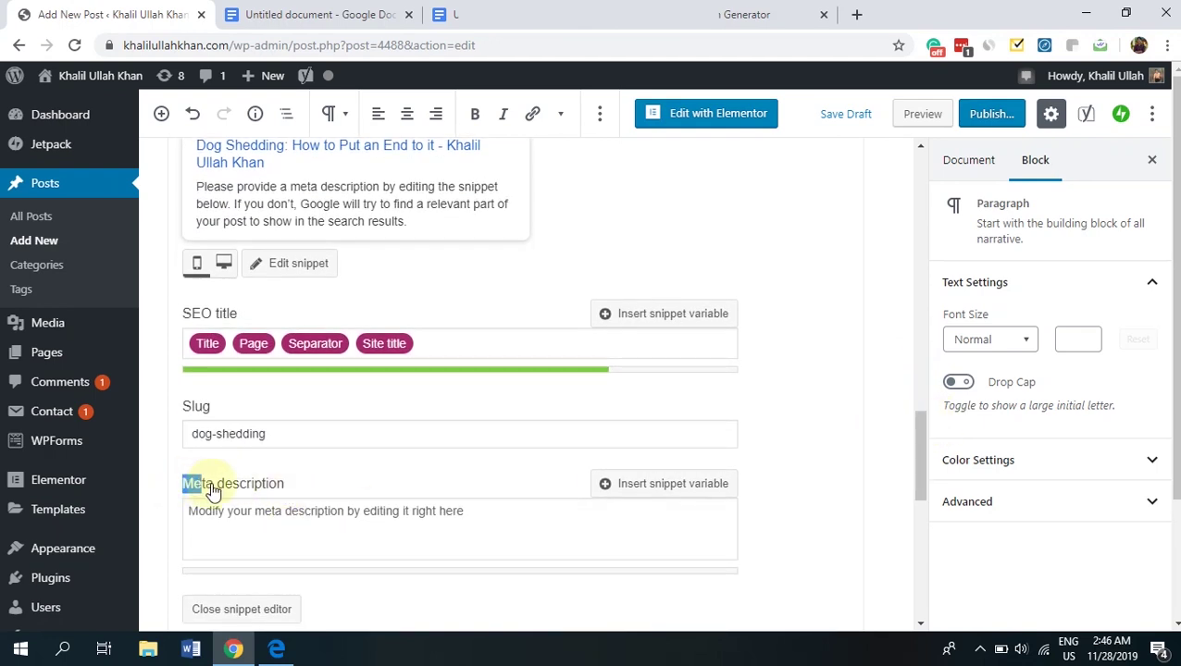
{"action": "left_click_drag", "start_coordinate": [212, 490], "coordinate": [305, 491]}
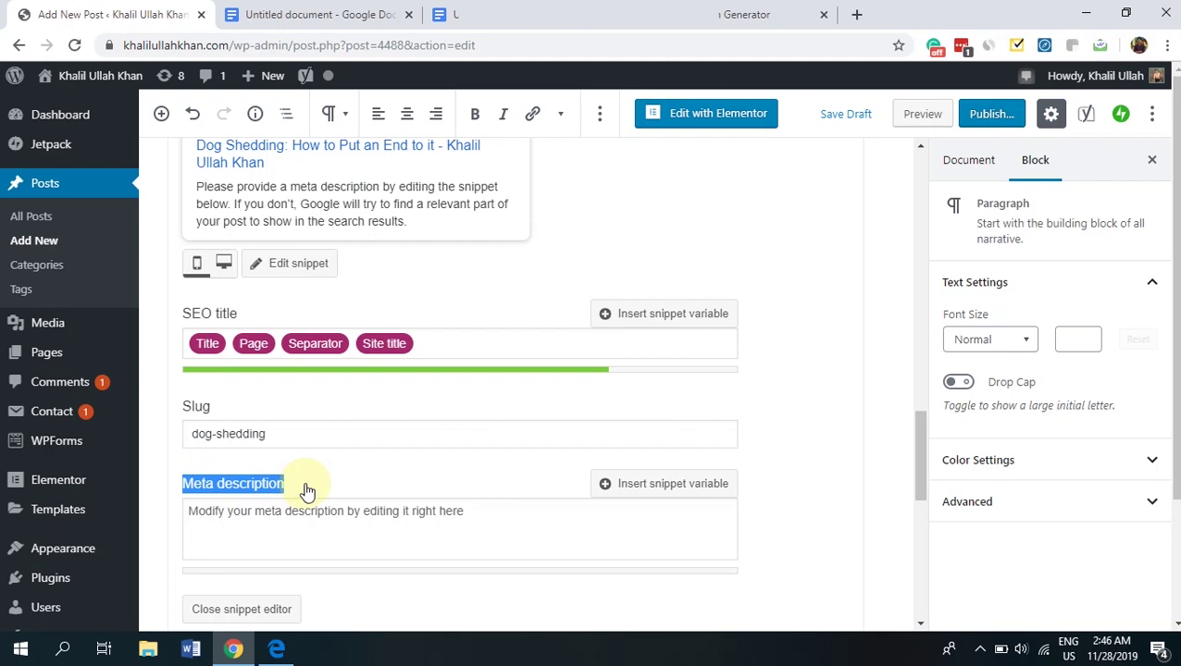
{"action": "left_click", "coordinate": [307, 492]}
{"action": "scroll", "coordinate": [925, 426], "scroll_direction": "up", "scroll_amount": 1}
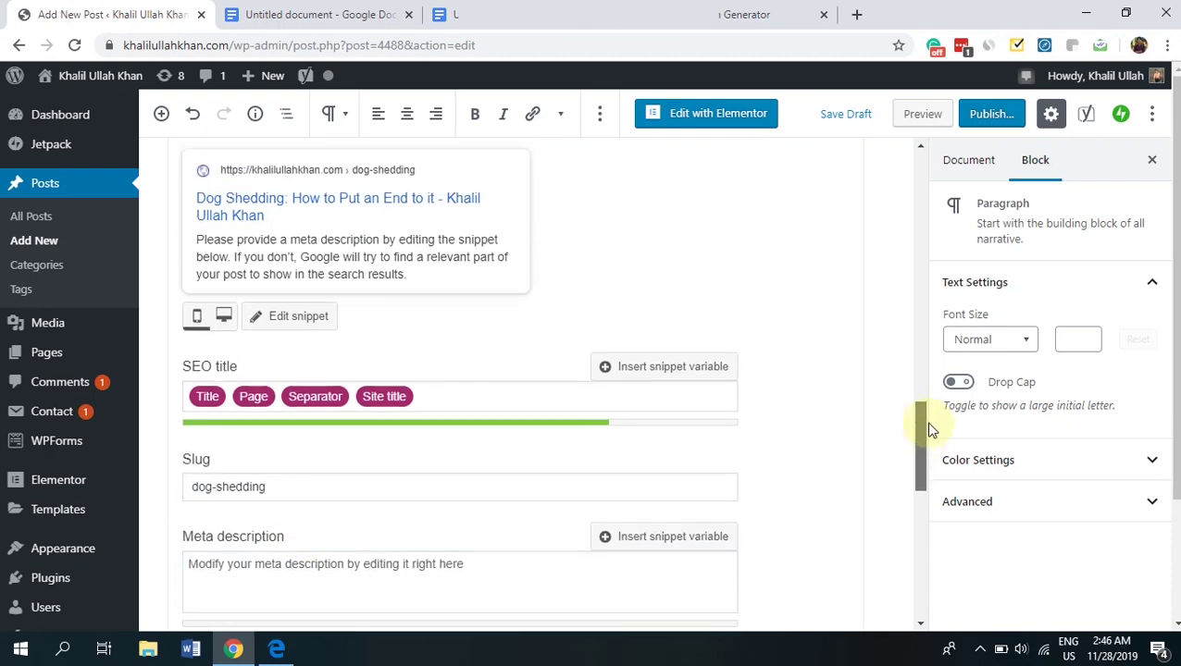
{"action": "scroll", "coordinate": [930, 429], "scroll_direction": "up", "scroll_amount": 2}
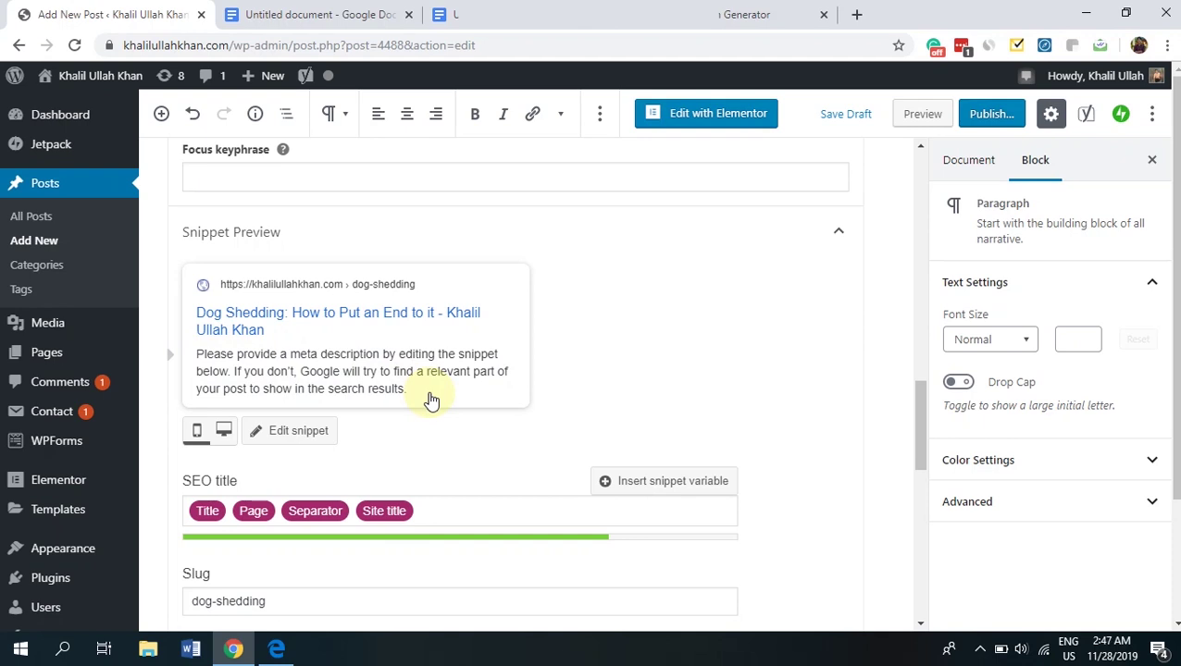
{"action": "left_click", "coordinate": [275, 648]}
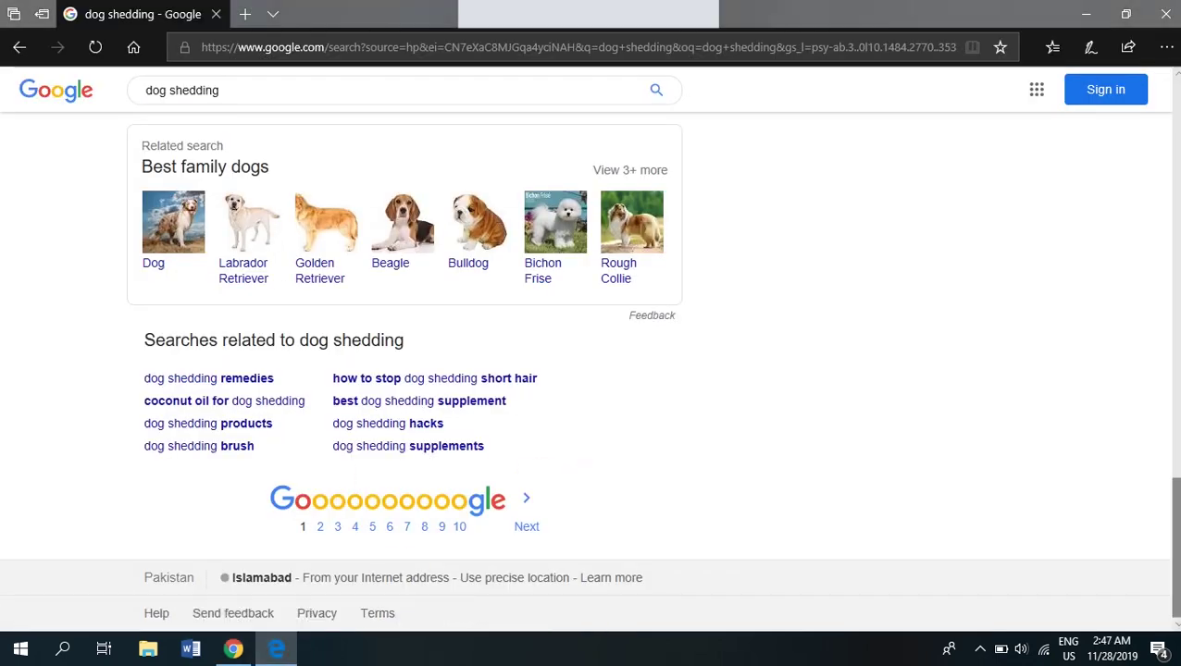
{"action": "scroll", "coordinate": [377, 170], "scroll_direction": "up", "scroll_amount": 15}
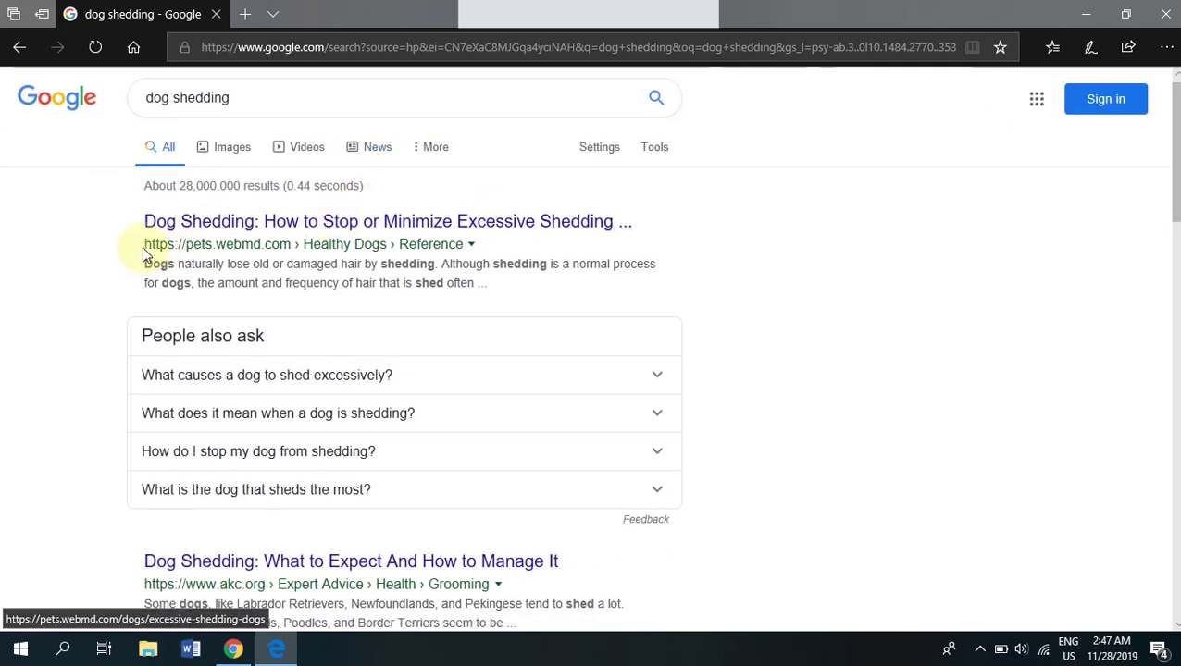
{"action": "left_click_drag", "start_coordinate": [143, 263], "coordinate": [520, 288]}
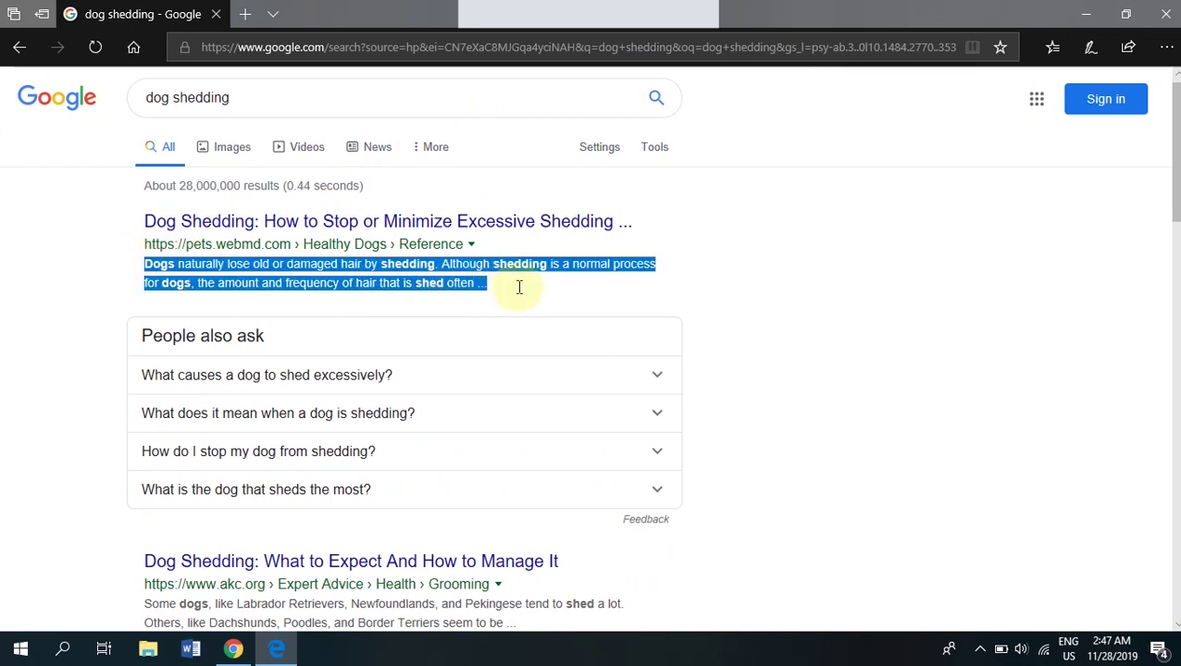
{"action": "scroll", "coordinate": [601, 298], "scroll_direction": "down", "scroll_amount": 5}
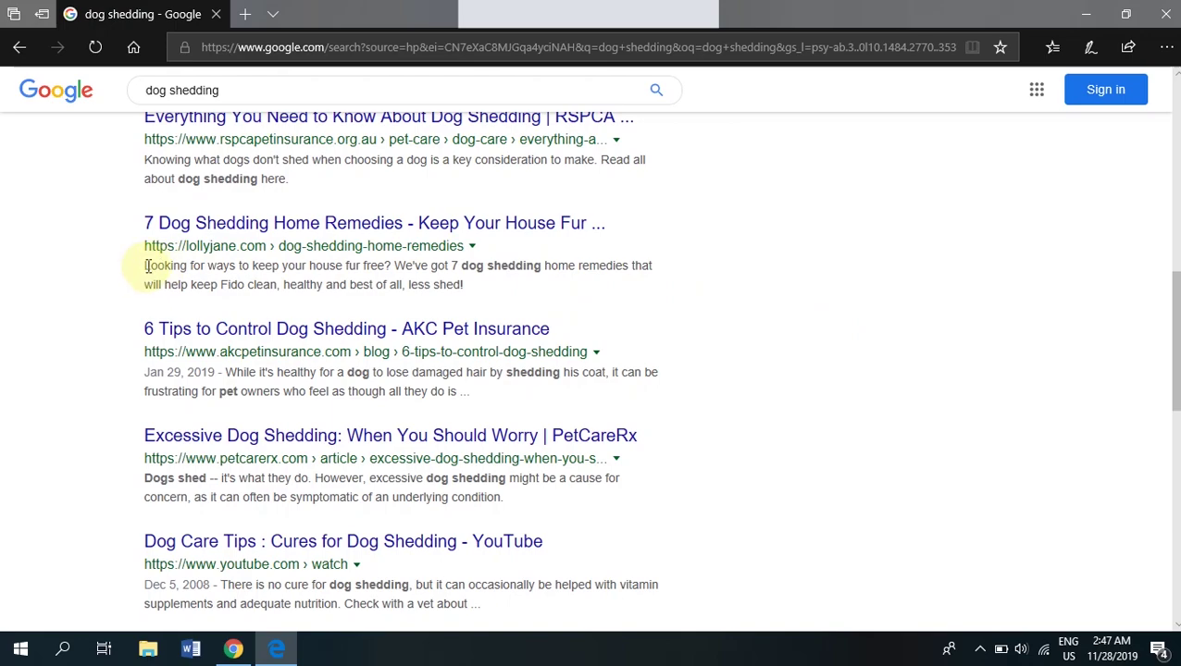
{"action": "left_click_drag", "start_coordinate": [146, 266], "coordinate": [512, 281]}
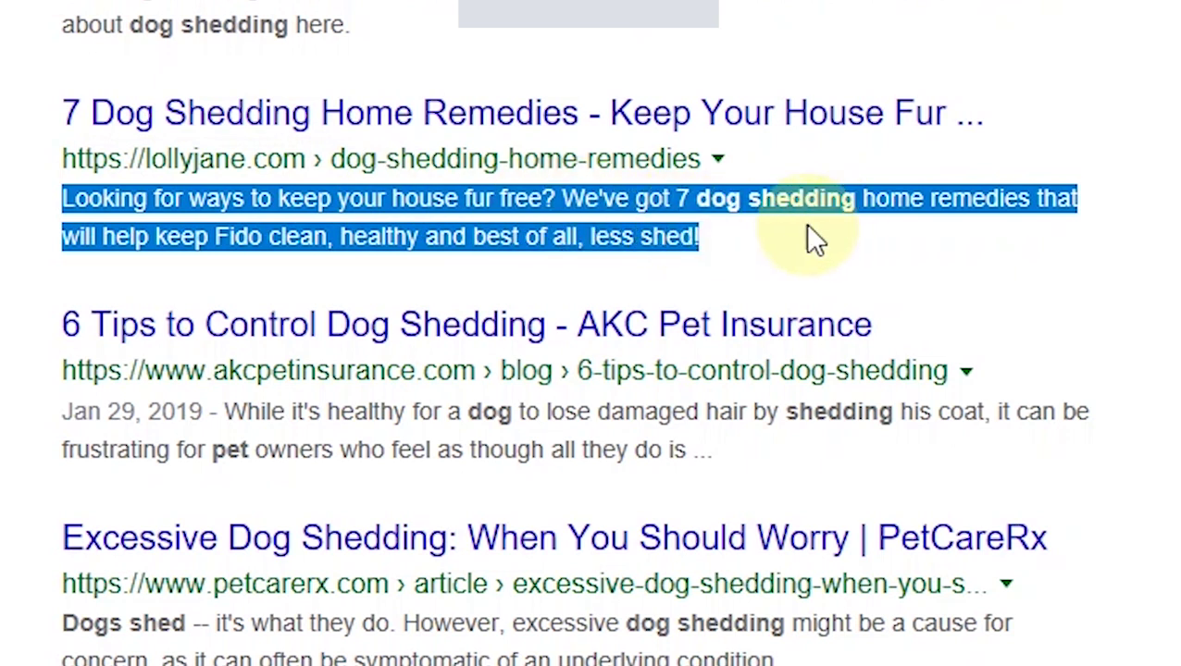
{"action": "left_click", "coordinate": [914, 254]}
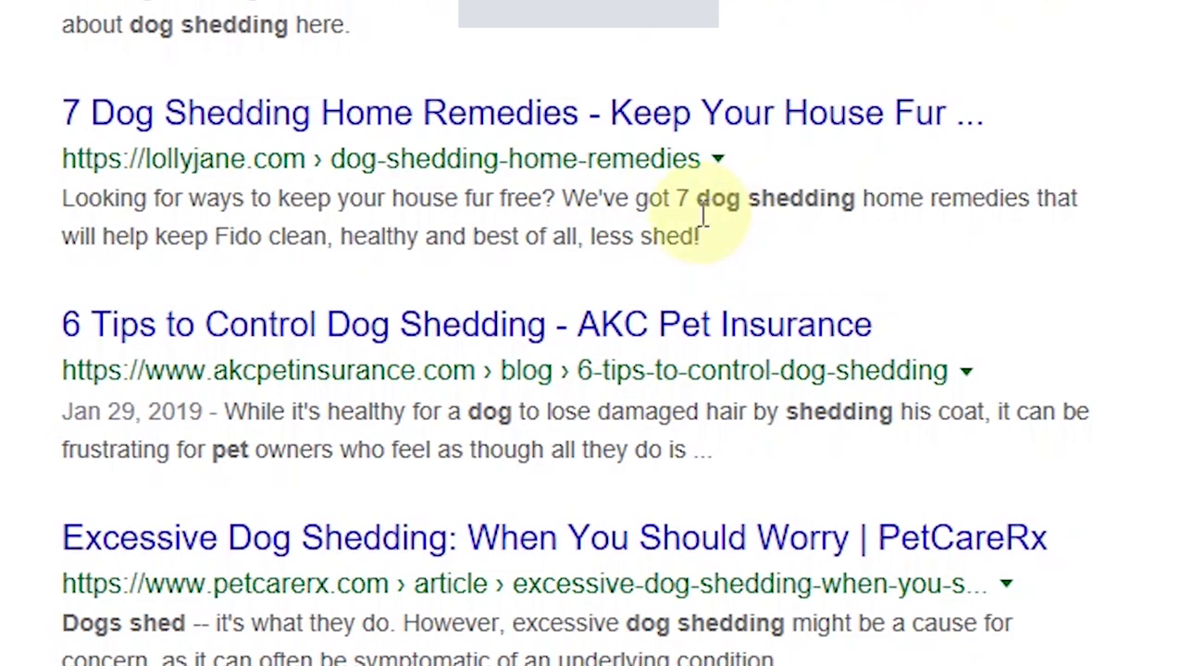
{"action": "left_click_drag", "start_coordinate": [701, 213], "coordinate": [855, 211]}
{"action": "left_click", "coordinate": [746, 237]}
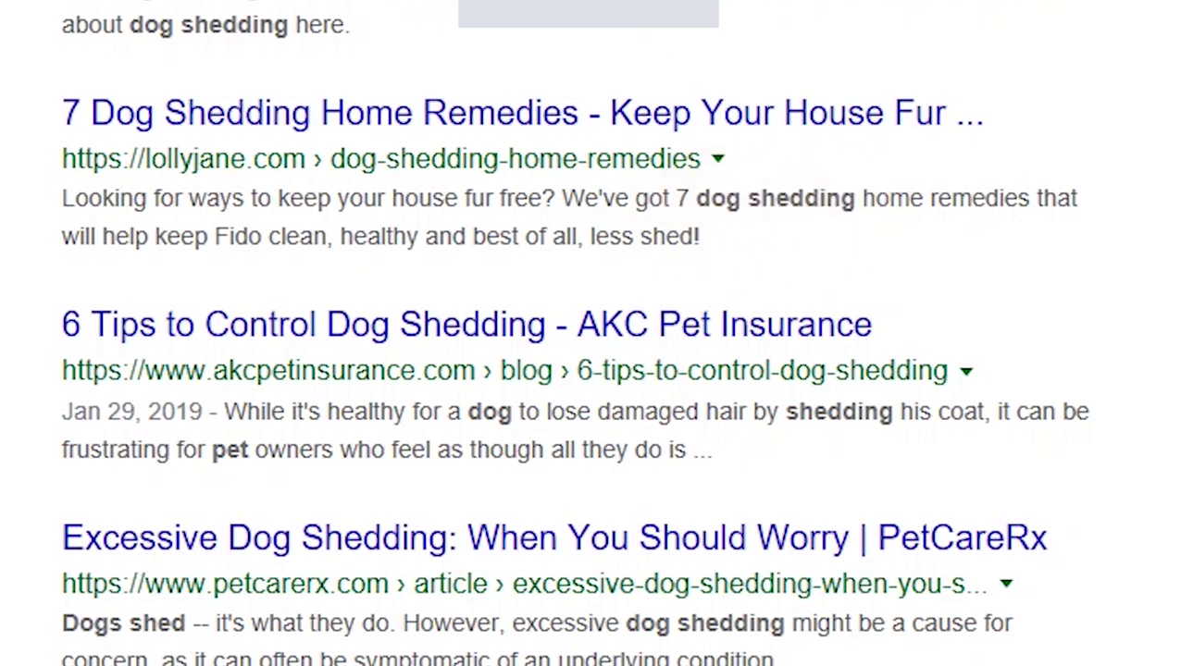
{"action": "left_click", "coordinate": [278, 2]}
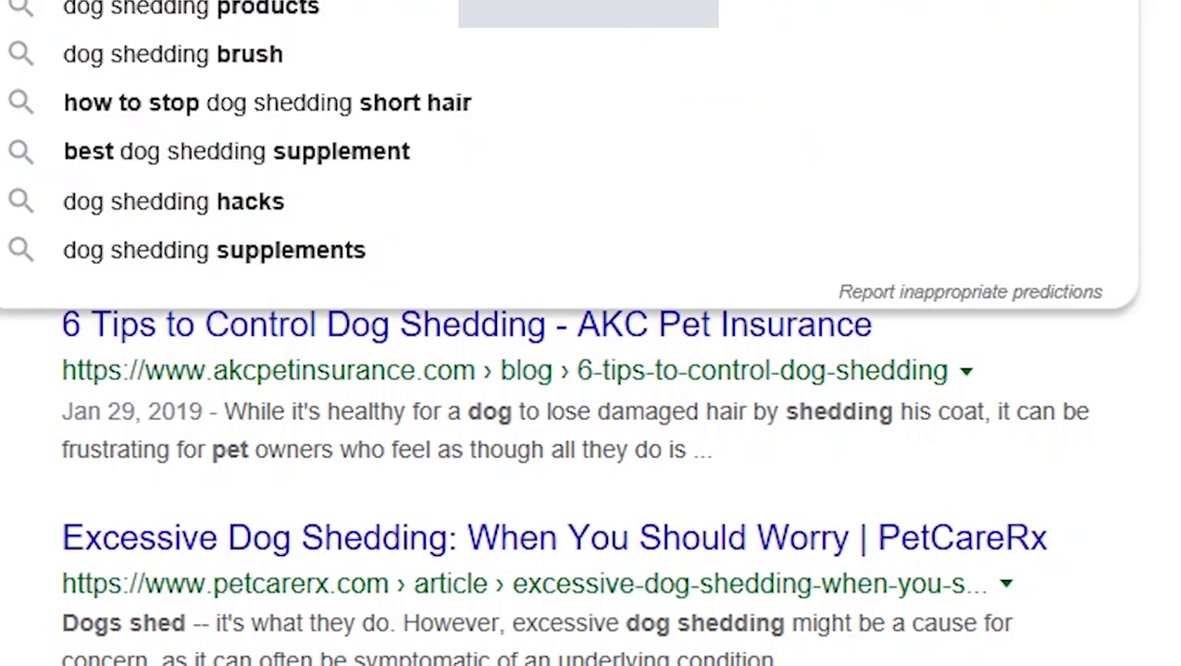
{"action": "key", "text": "Escape"}
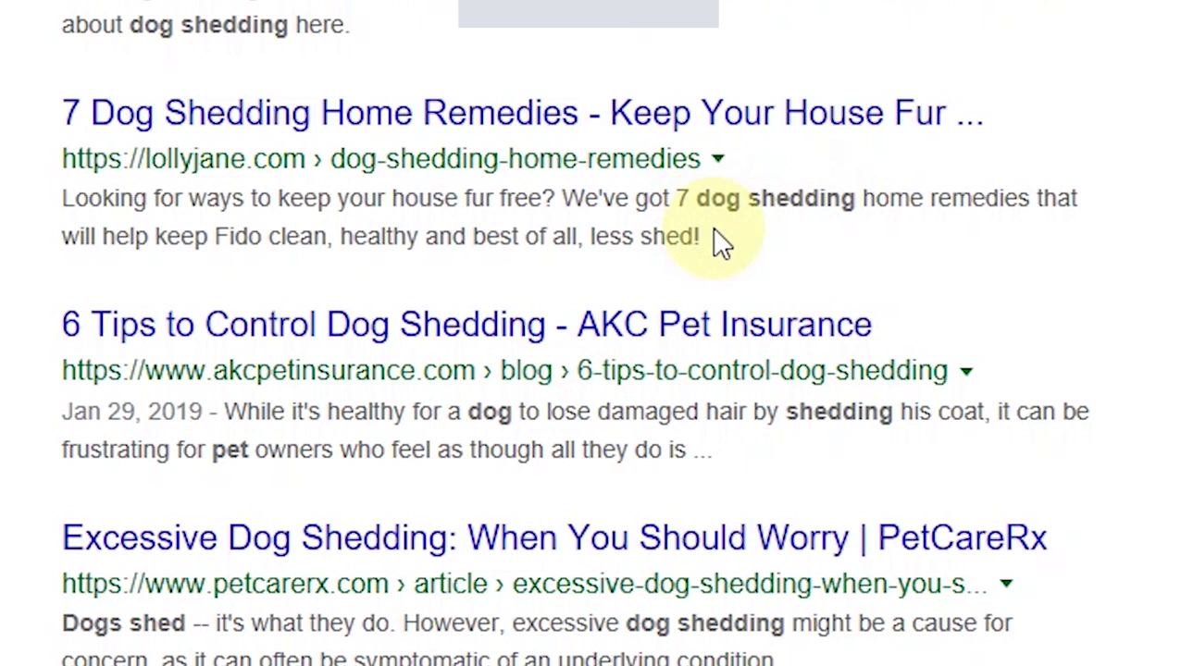
{"action": "left_click_drag", "start_coordinate": [706, 236], "coordinate": [58, 196]}
{"action": "left_click", "coordinate": [48, 194]}
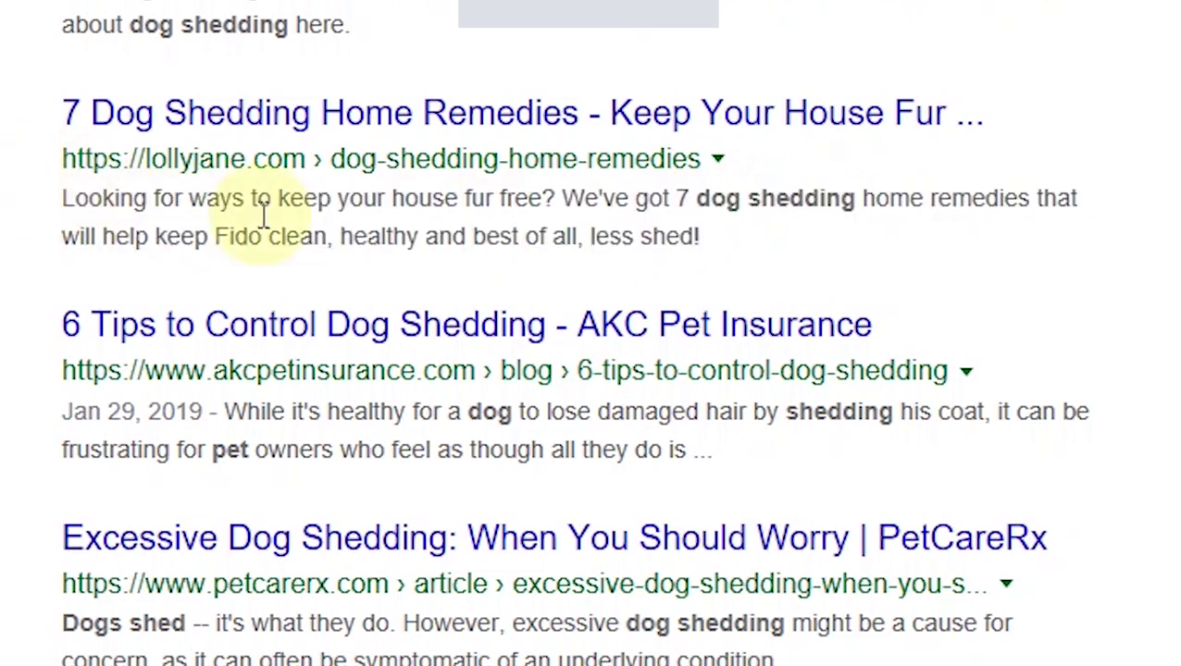
{"action": "left_click_drag", "start_coordinate": [696, 197], "coordinate": [853, 211]}
{"action": "left_click", "coordinate": [770, 237]}
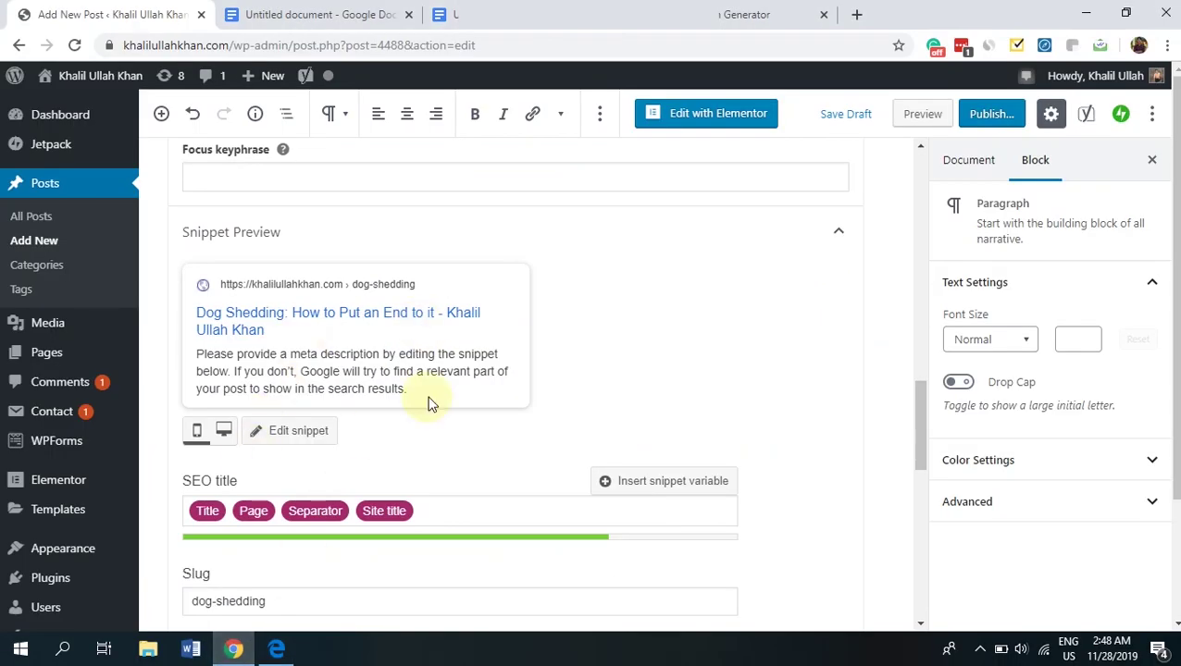
Step: Paste lorem ipsum into the Yoast meta description, trim extra sentences, and insert 'dog shedding' after 'amet,'
{"action": "left_click_drag", "start_coordinate": [920, 390], "coordinate": [922, 422]}
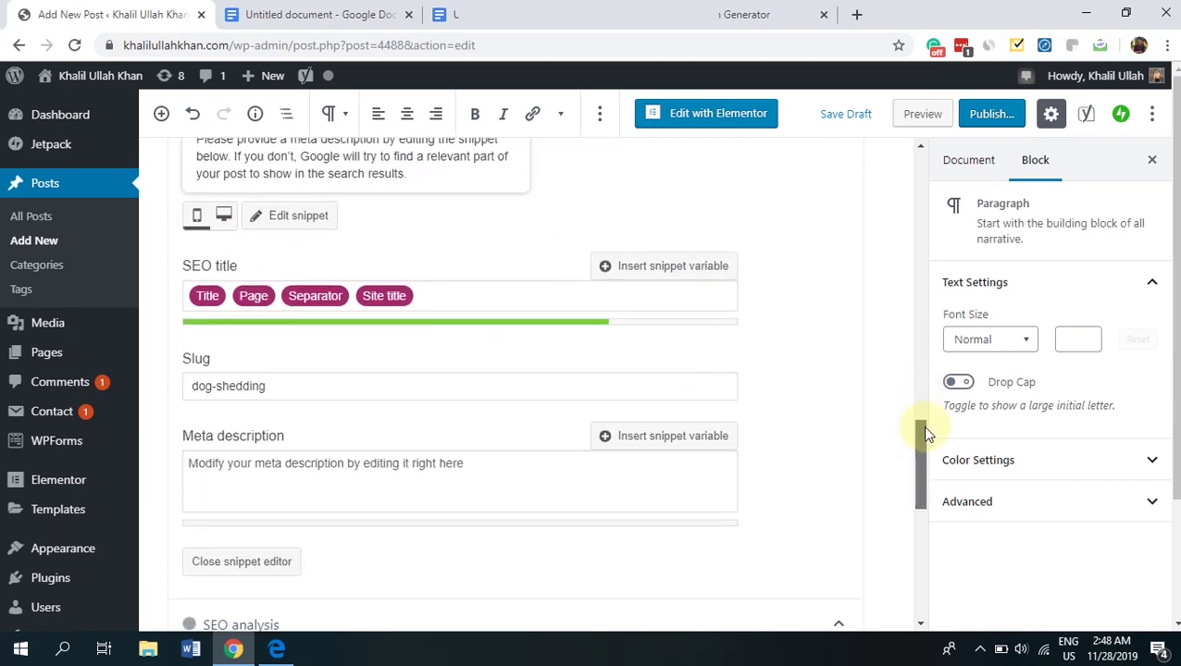
{"action": "left_click", "coordinate": [367, 425]}
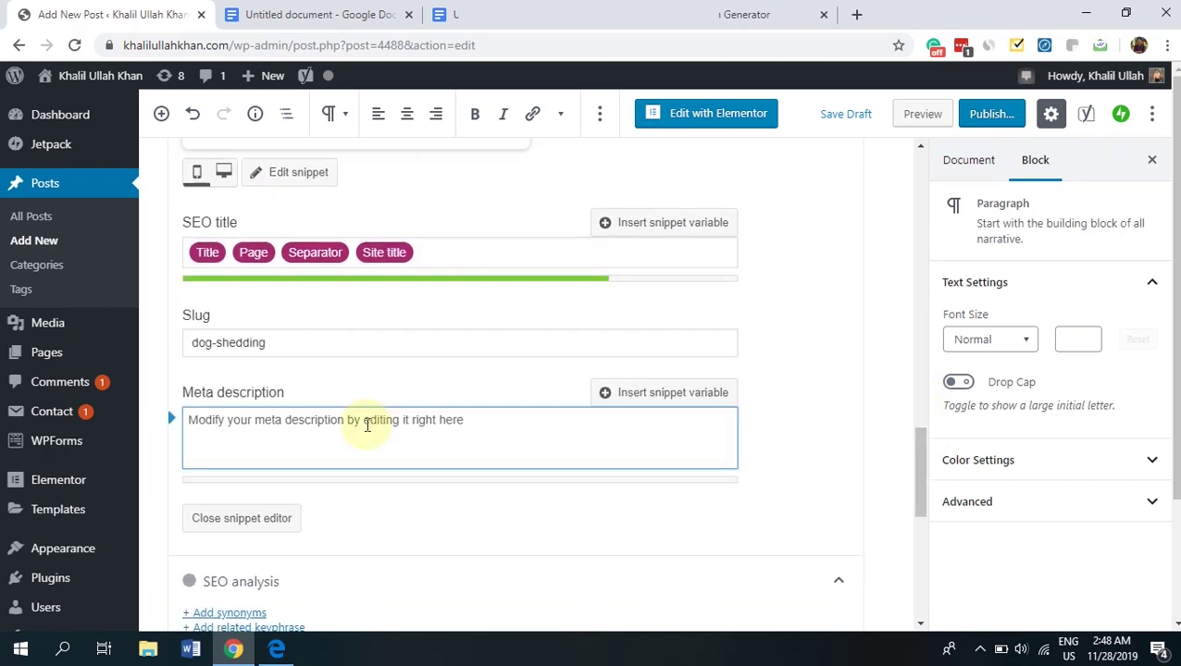
{"action": "key", "text": "ctrl+v"}
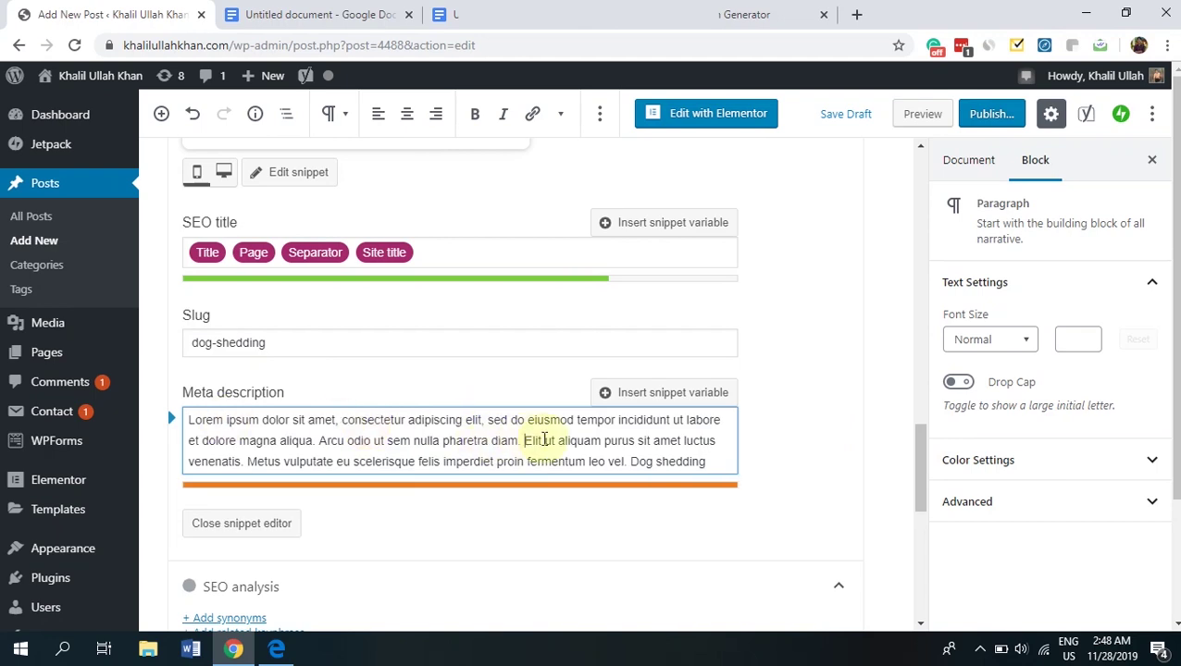
{"action": "left_click_drag", "start_coordinate": [544, 441], "coordinate": [711, 470]}
{"action": "key", "text": "BackSpace"}
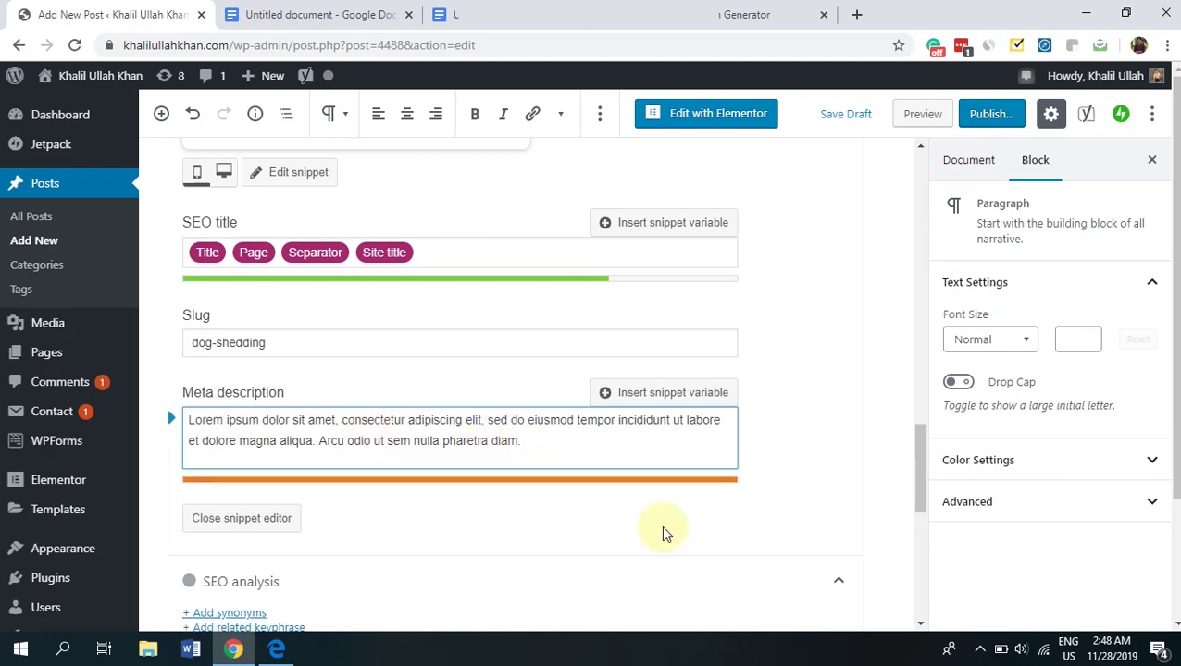
{"action": "left_click_drag", "start_coordinate": [503, 451], "coordinate": [329, 442]}
{"action": "key", "text": "BackSpace"}
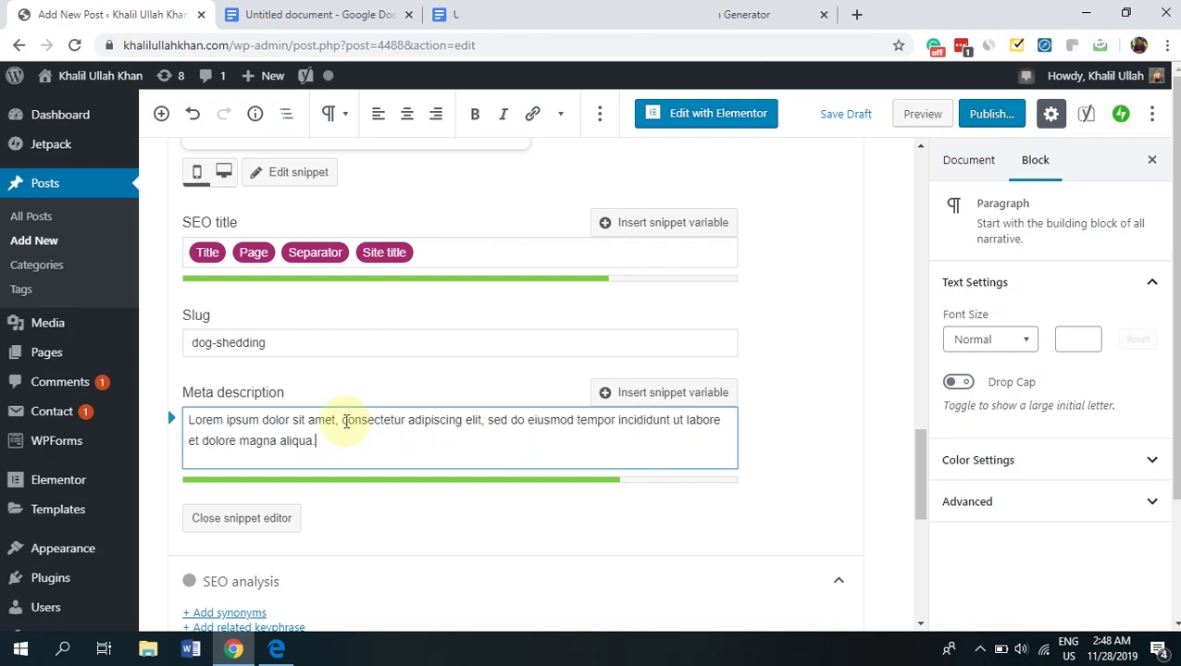
{"action": "left_click", "coordinate": [342, 421]}
{"action": "type", "text": "dog shedding"}
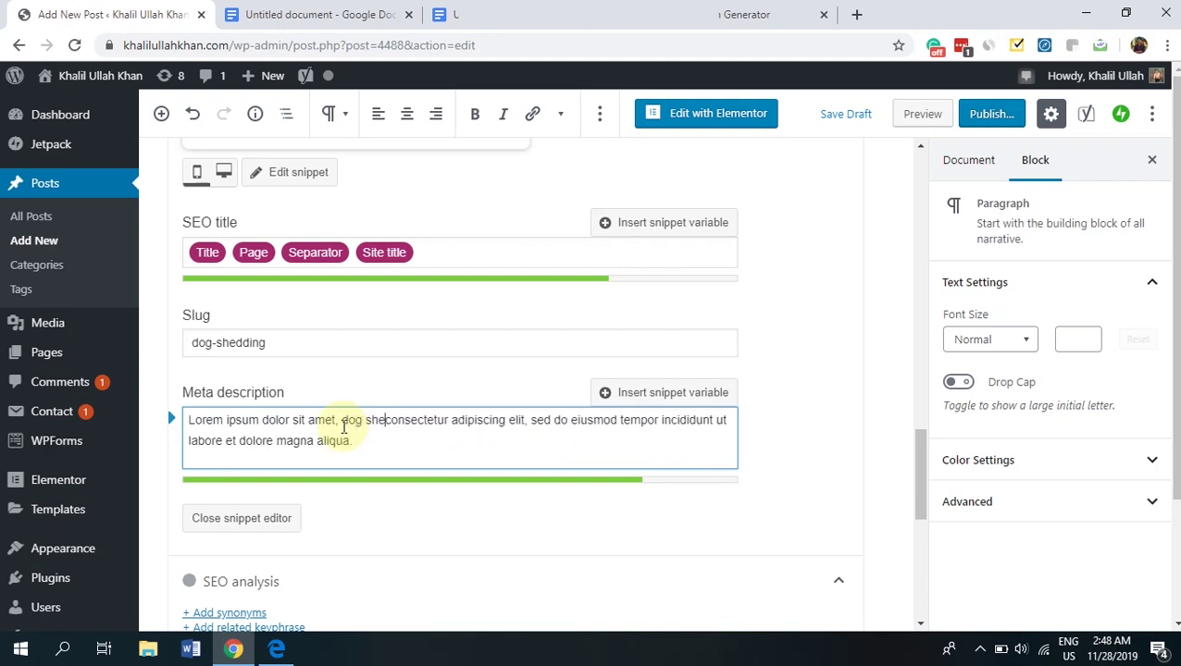